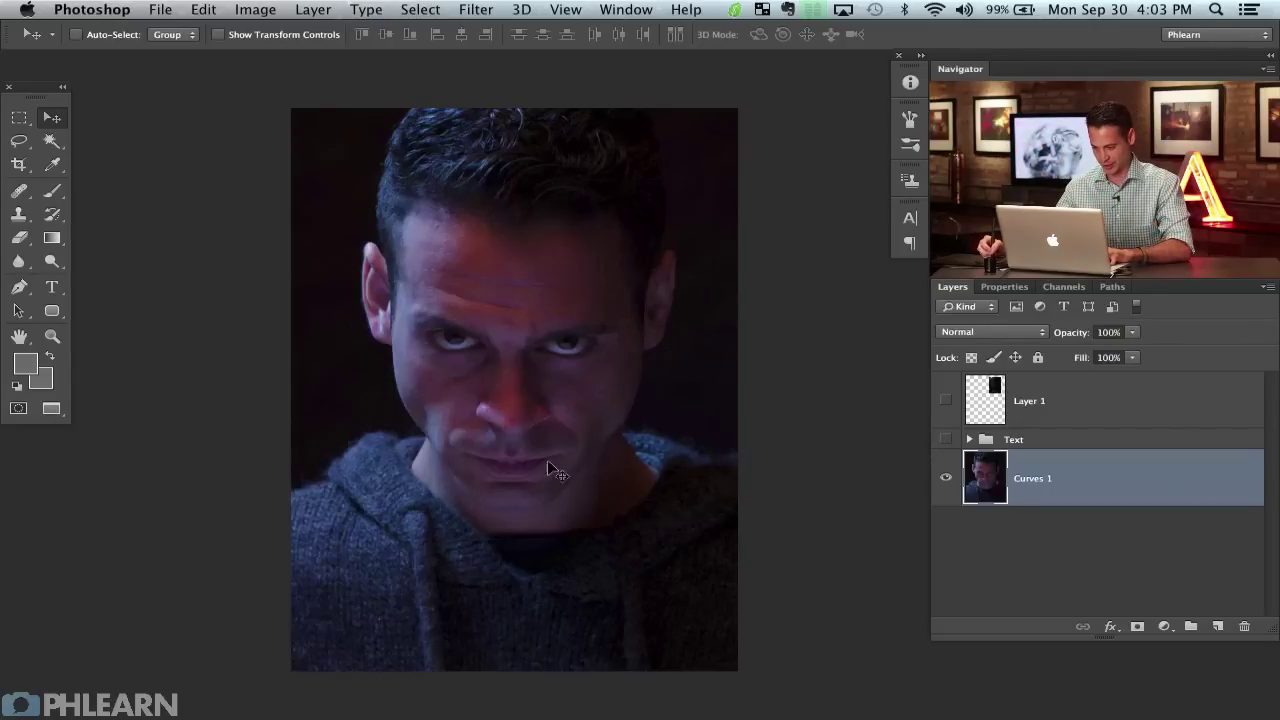
Show the Riddick reference poster on Layer 1 over the portrait and make that layer active.
left_click_drag(547, 461, 598, 458)
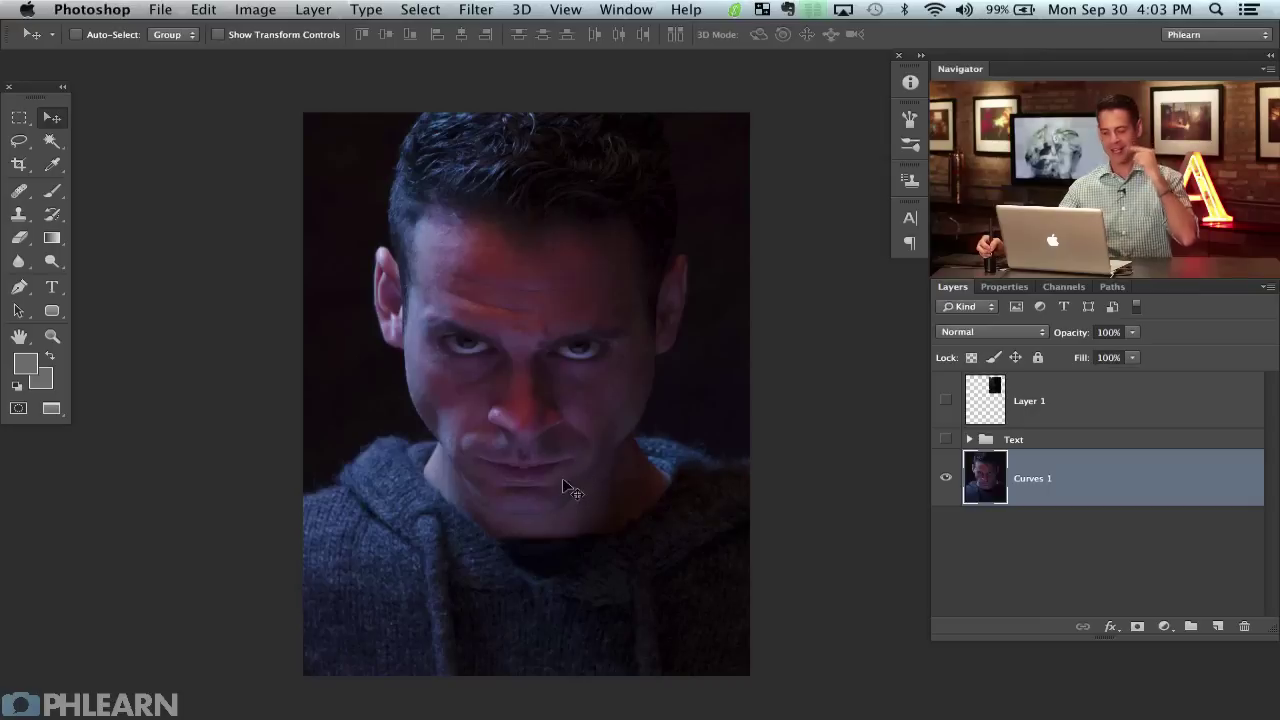
left_click_drag(560, 517, 569, 501)
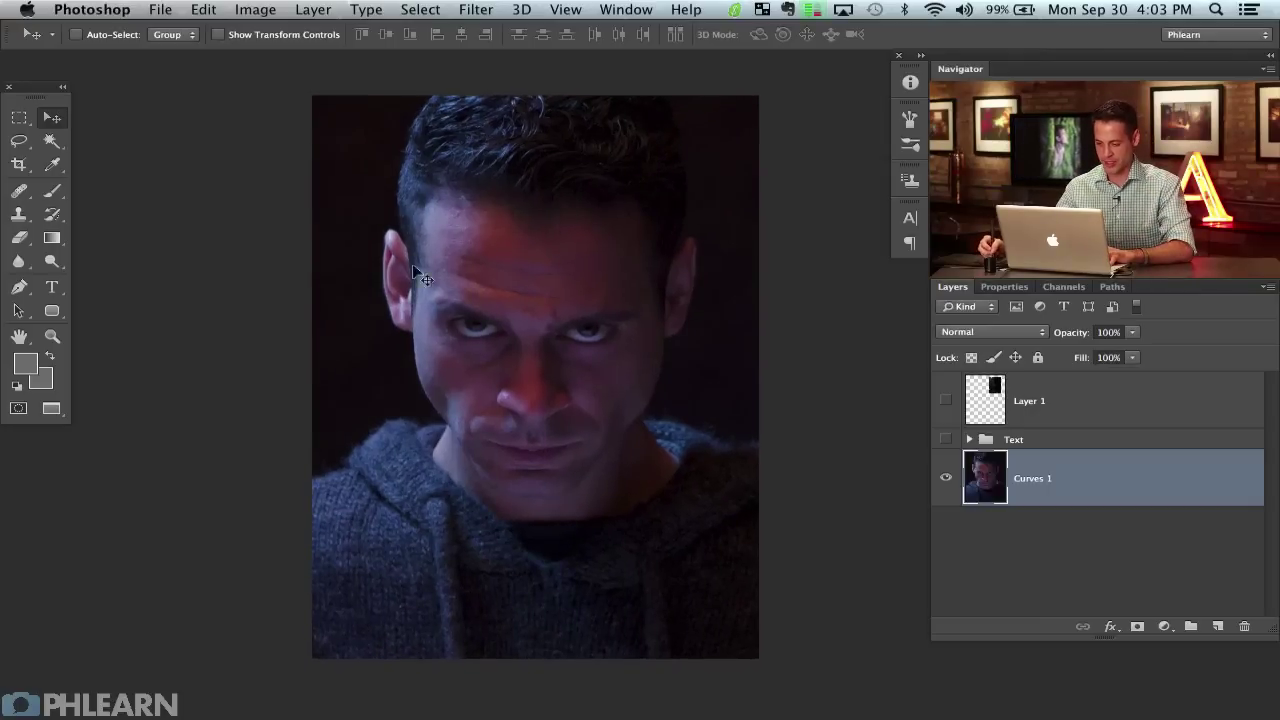
left_click(946, 401)
left_click(1063, 400)
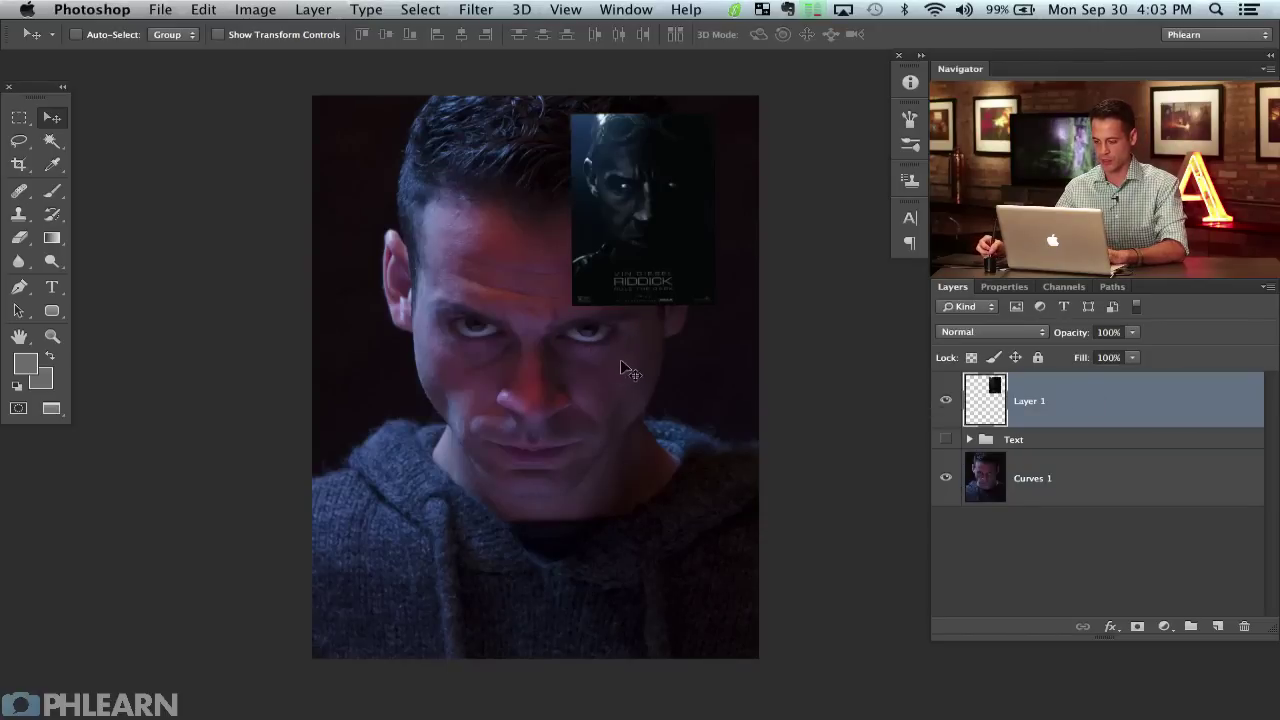
Enlarge the Riddick poster with Free Transform until it covers most of the portrait.
key("ctrl+t")
left_click_drag(651, 217, 459, 217)
left_click_drag(517, 300, 743, 608)
key("Return")
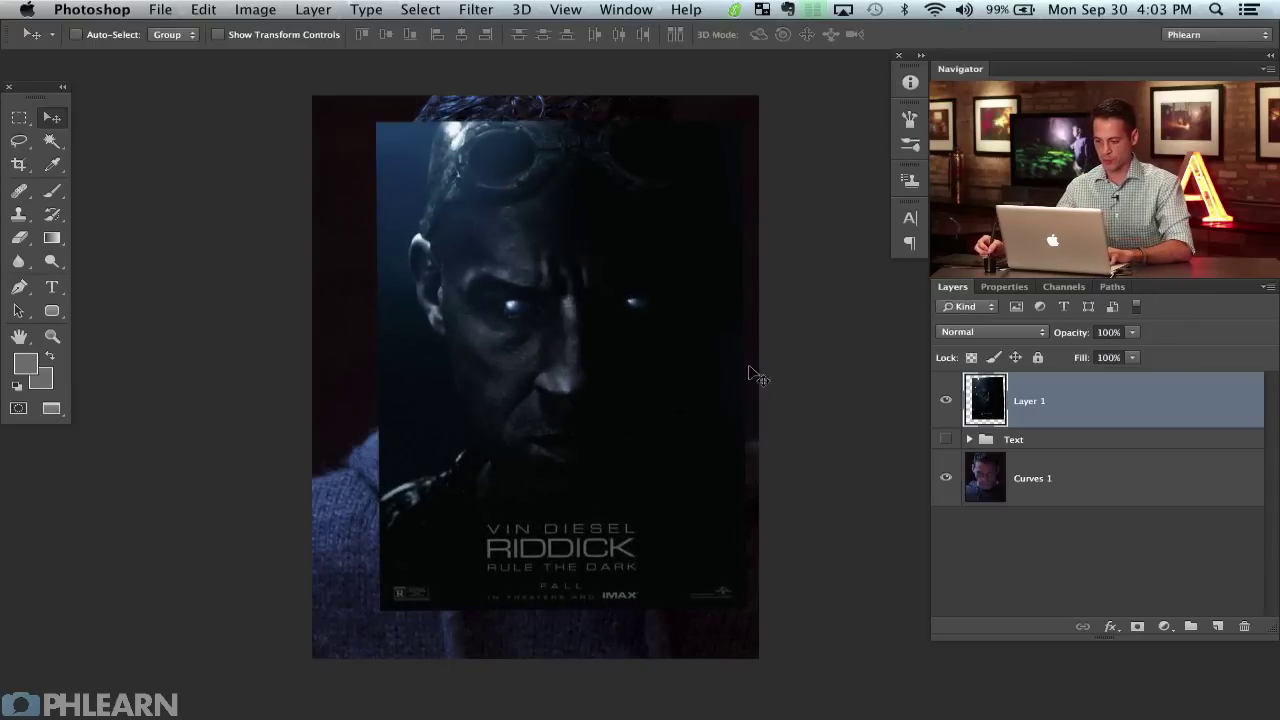
left_click_drag(668, 483, 631, 472)
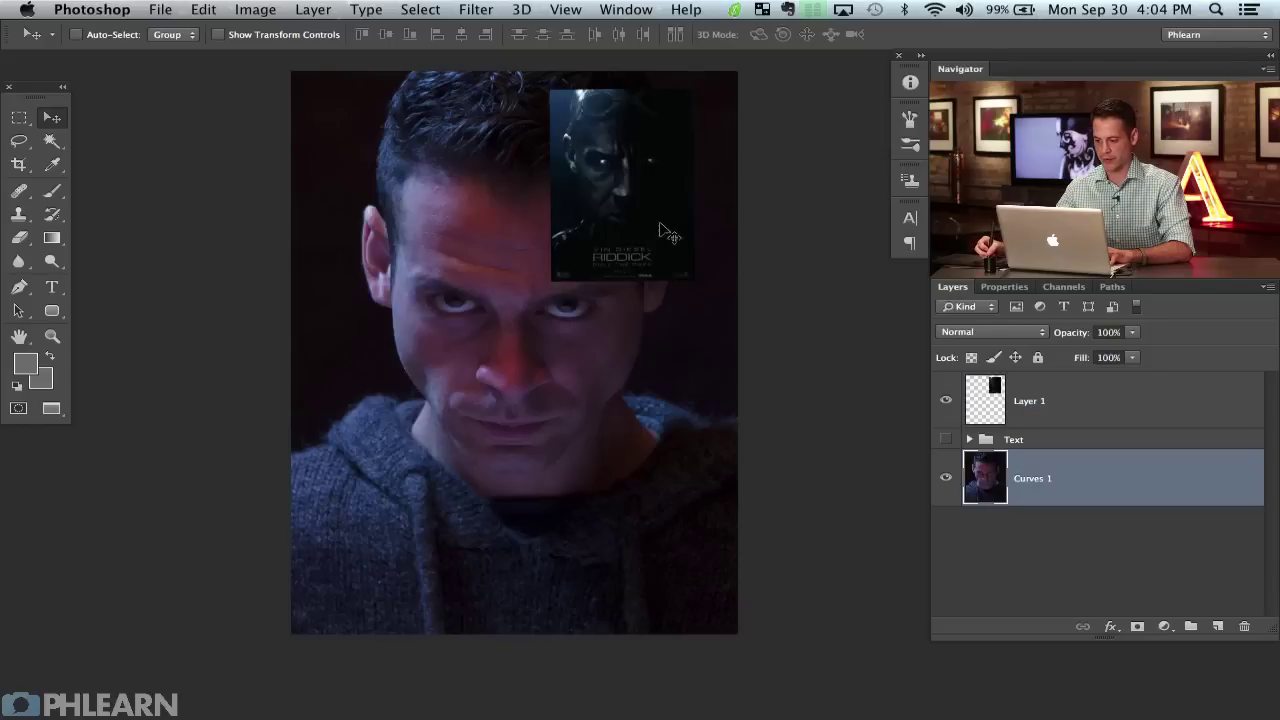
left_click_drag(660, 226, 672, 238)
key("super+z")
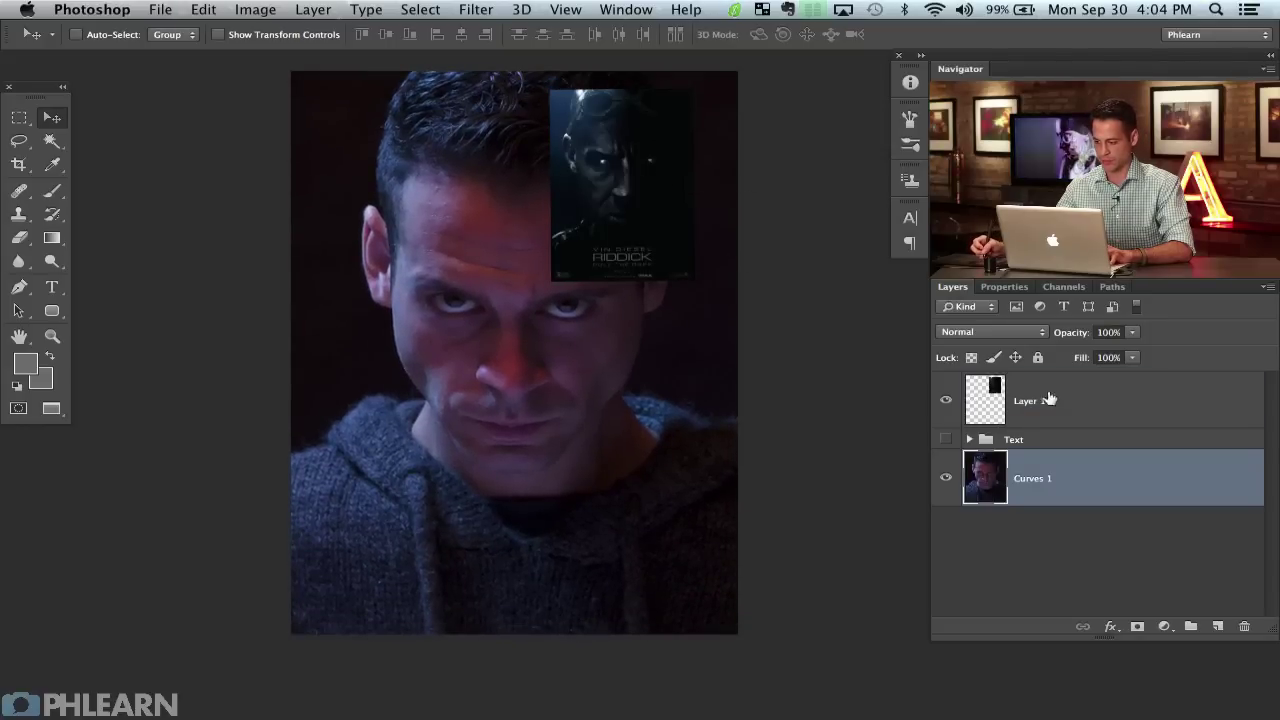
Toggle the poster on Layer 1 off and on for comparison, and make the Curves 1 portrait layer active.
left_click(1048, 399)
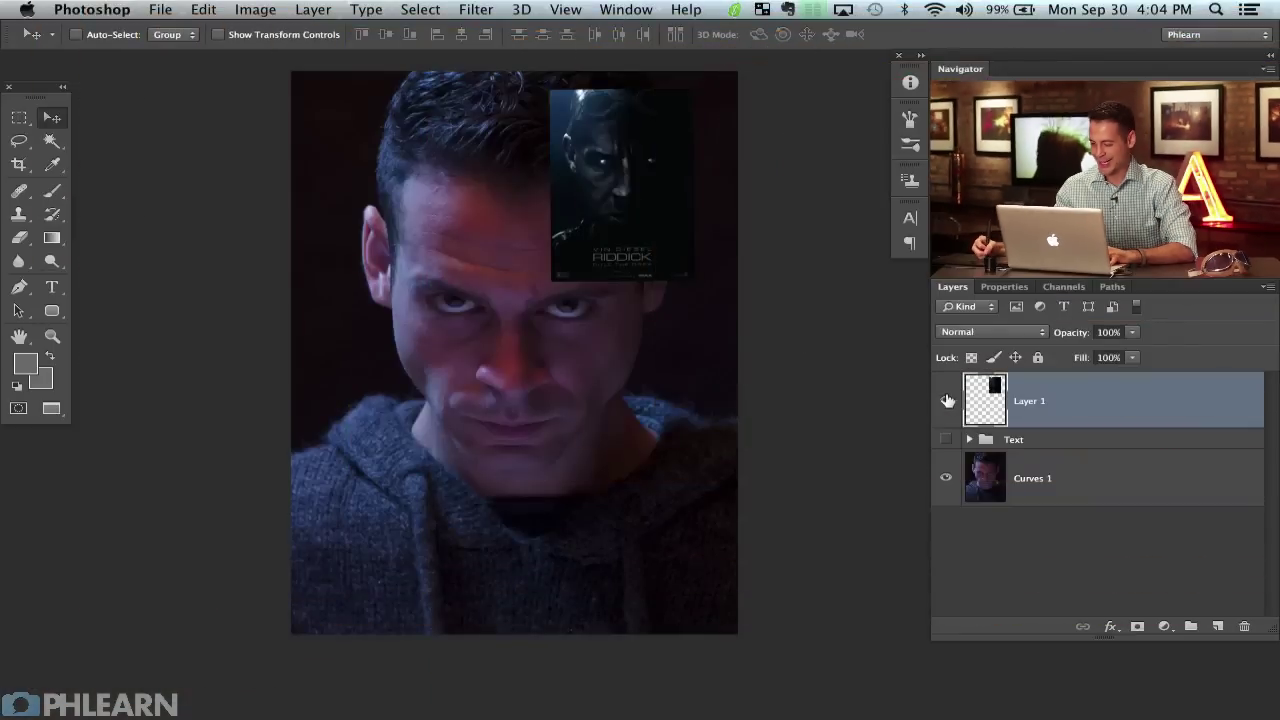
left_click(946, 400)
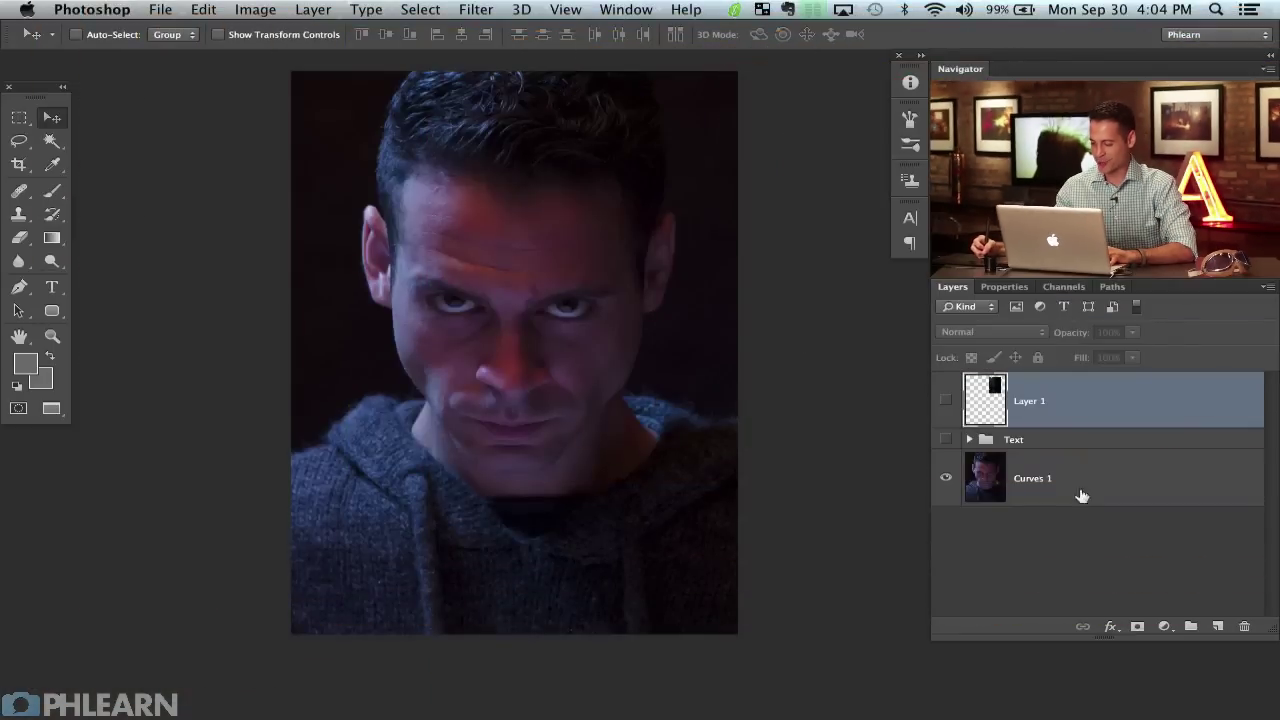
left_click(1070, 493)
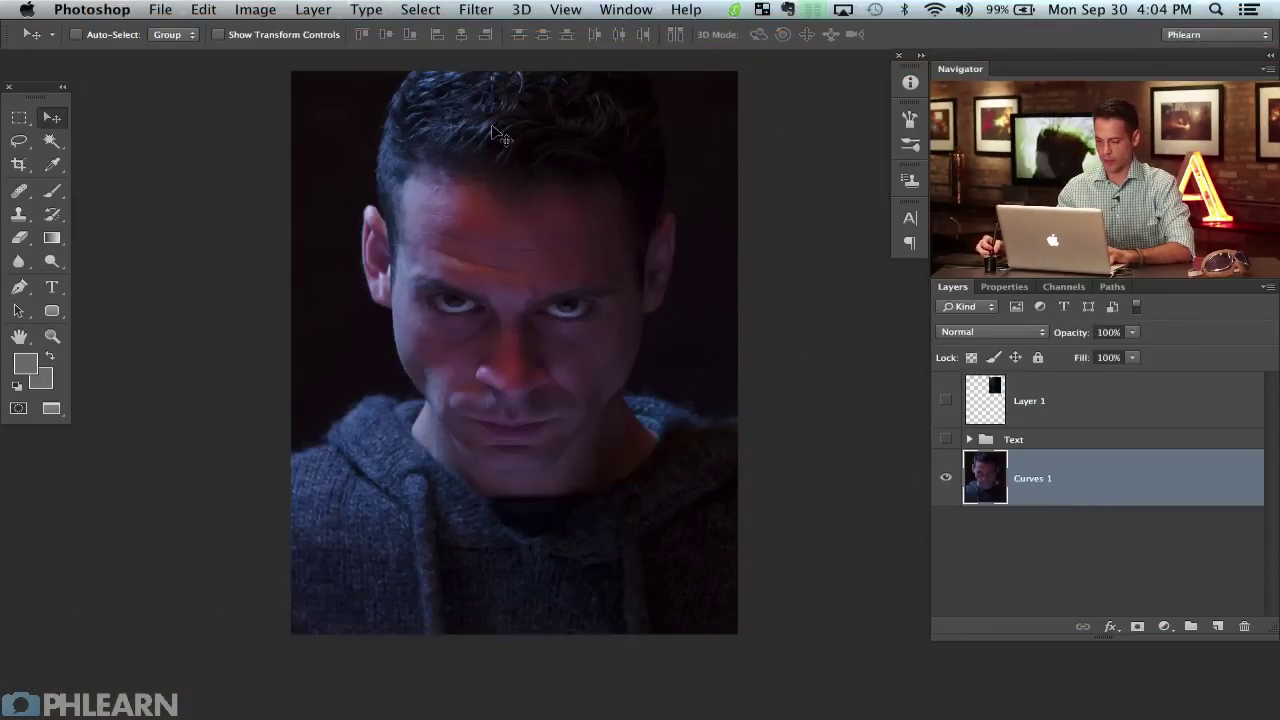
left_click(945, 400)
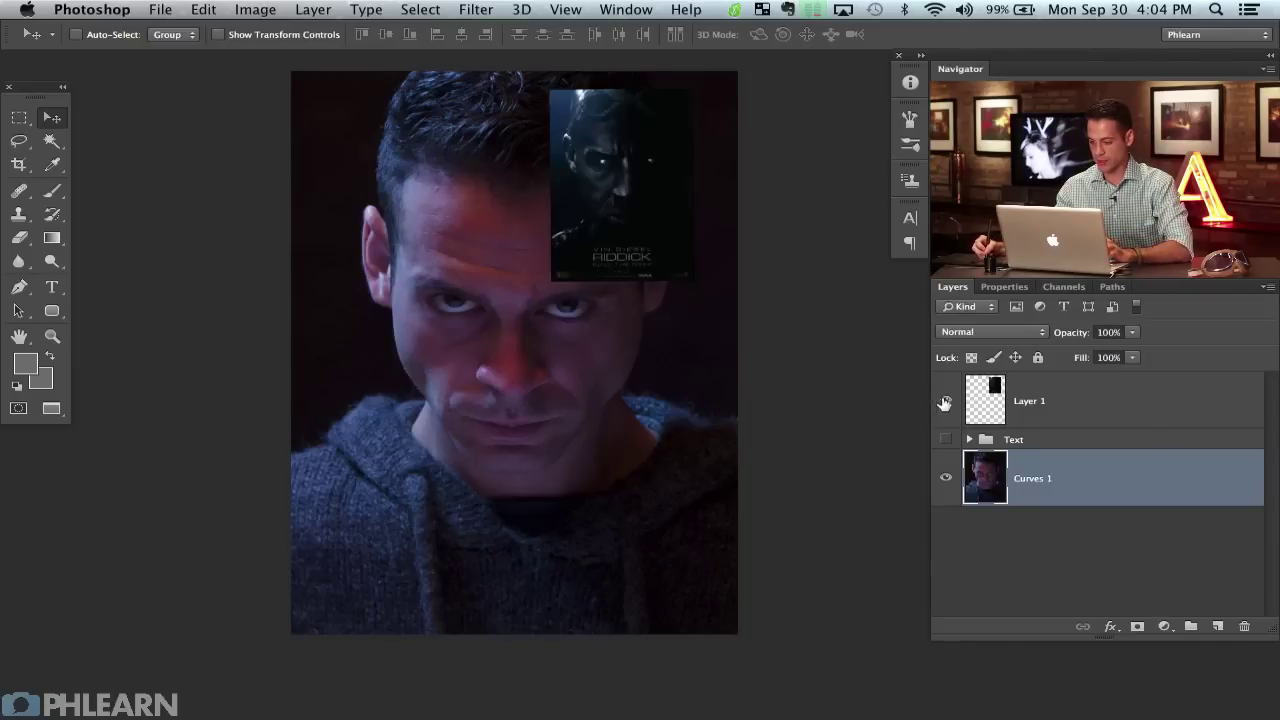
Examine the Riddick poster's lighting and color up close, and on its own with the Curves 1 layer temporarily hidden.
key("super+plus")
key("super+plus")
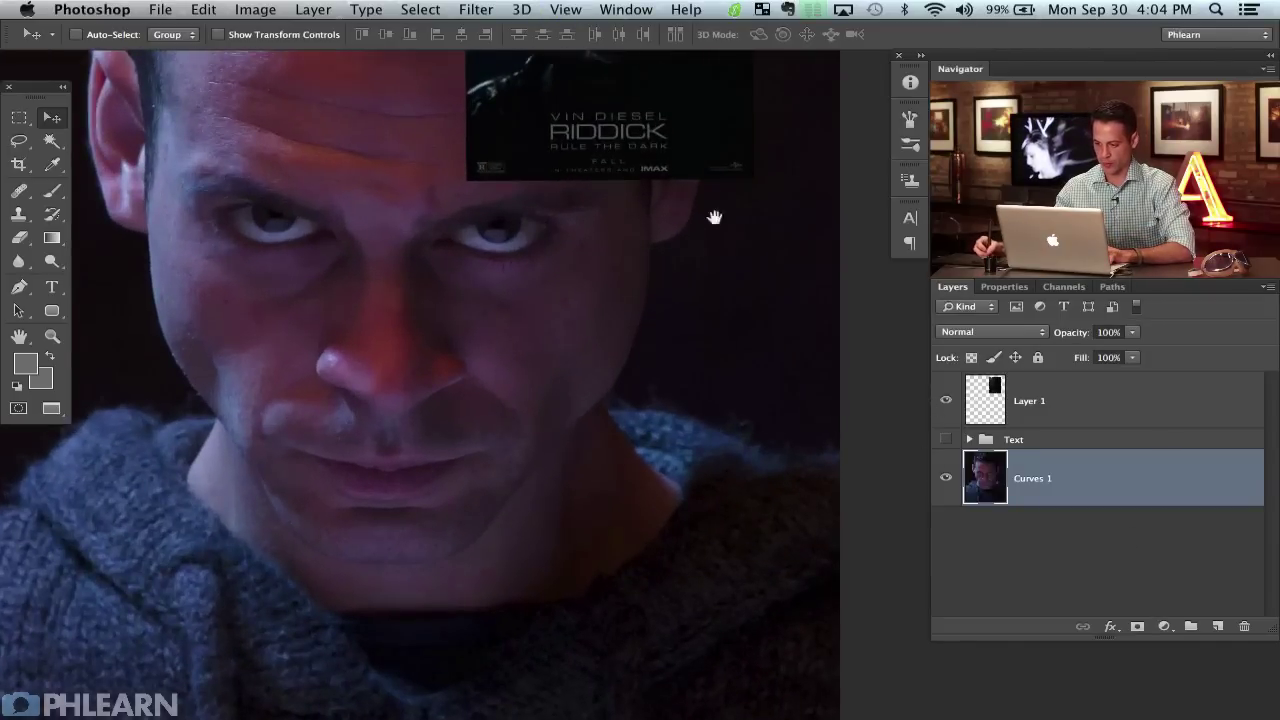
left_click_drag(714, 217, 752, 507)
key("super+0")
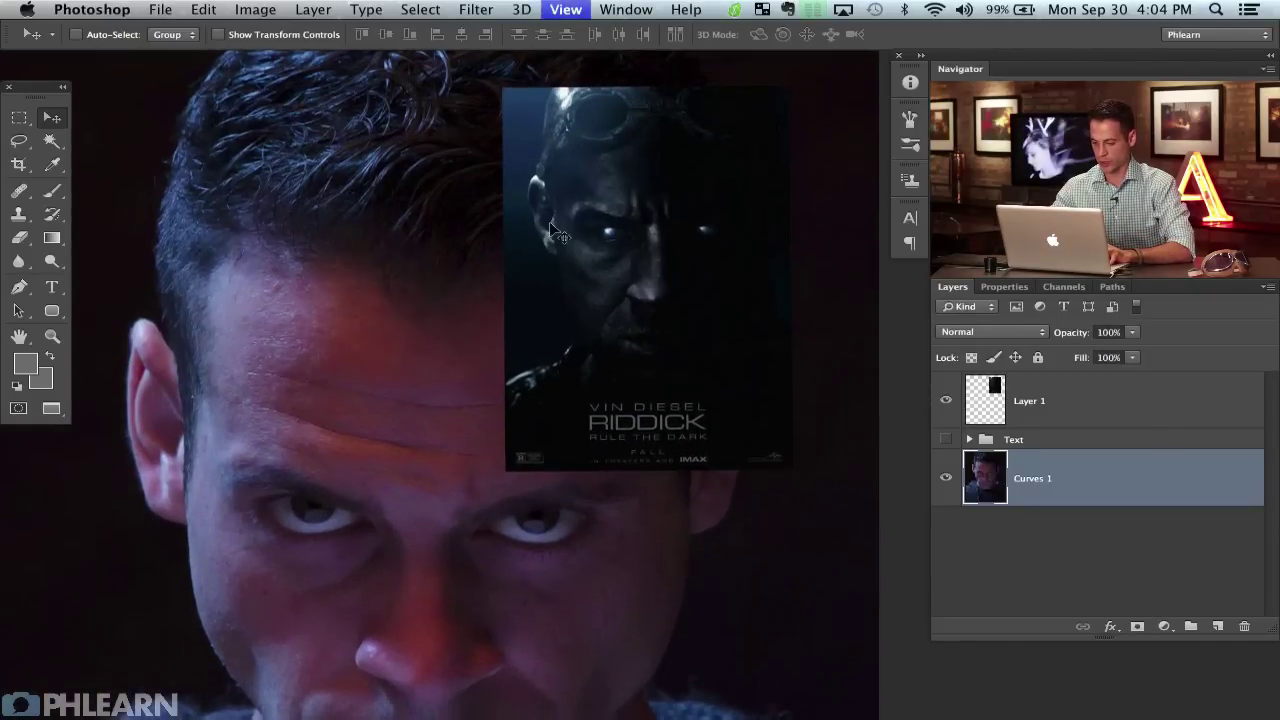
left_click(946, 478)
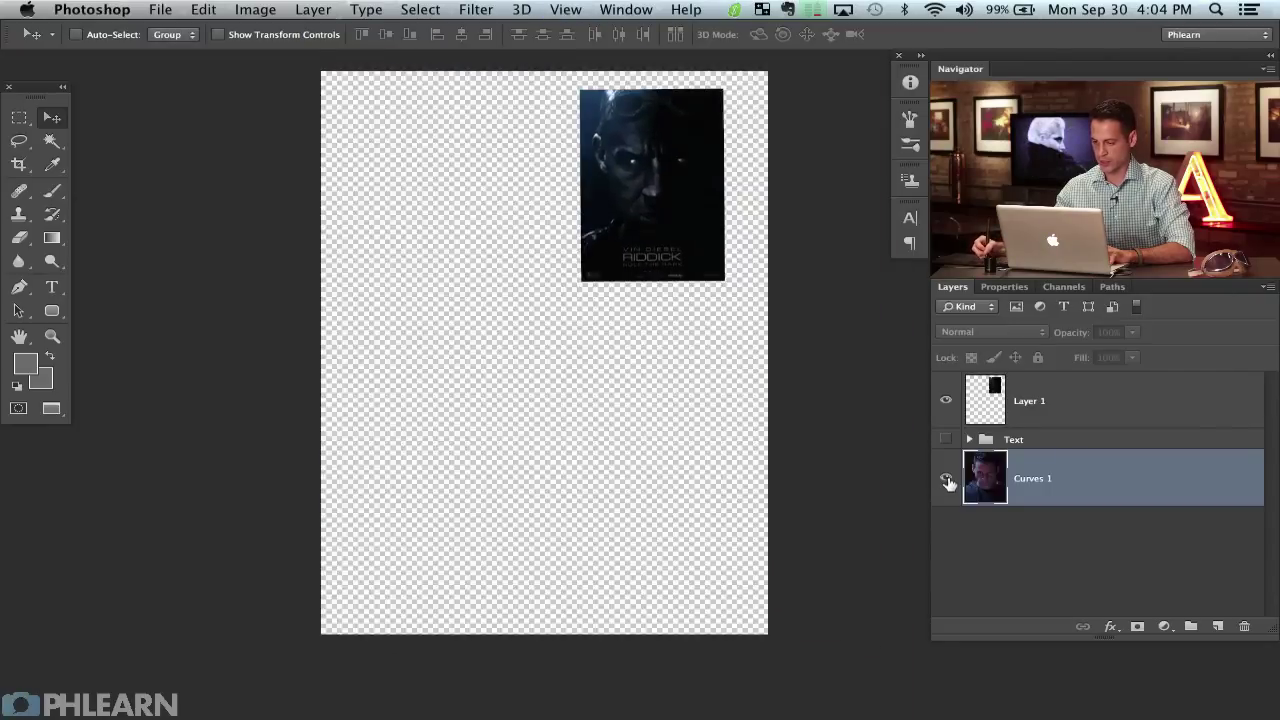
left_click(946, 478)
Add a Hue/Saturation adjustment above Curves 1 with Colorize on, Hue 243, Saturation 17 and Lightness -13.
left_click(1163, 627)
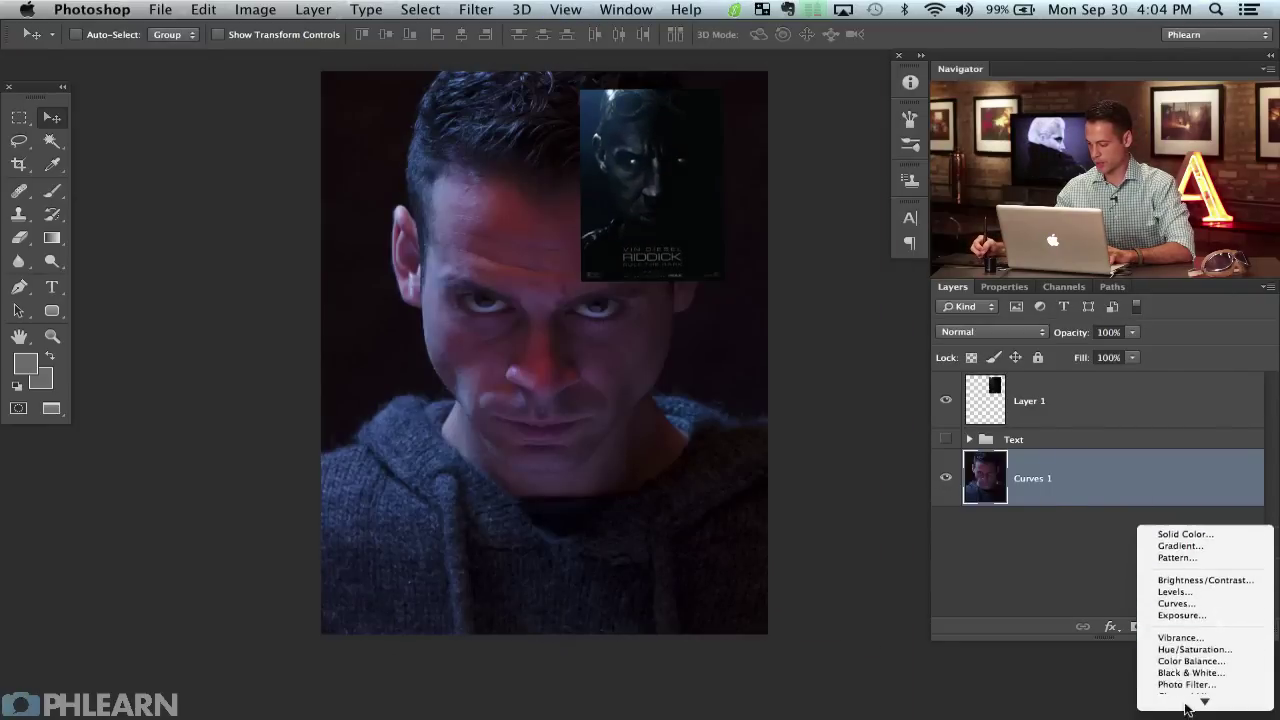
left_click(1192, 591)
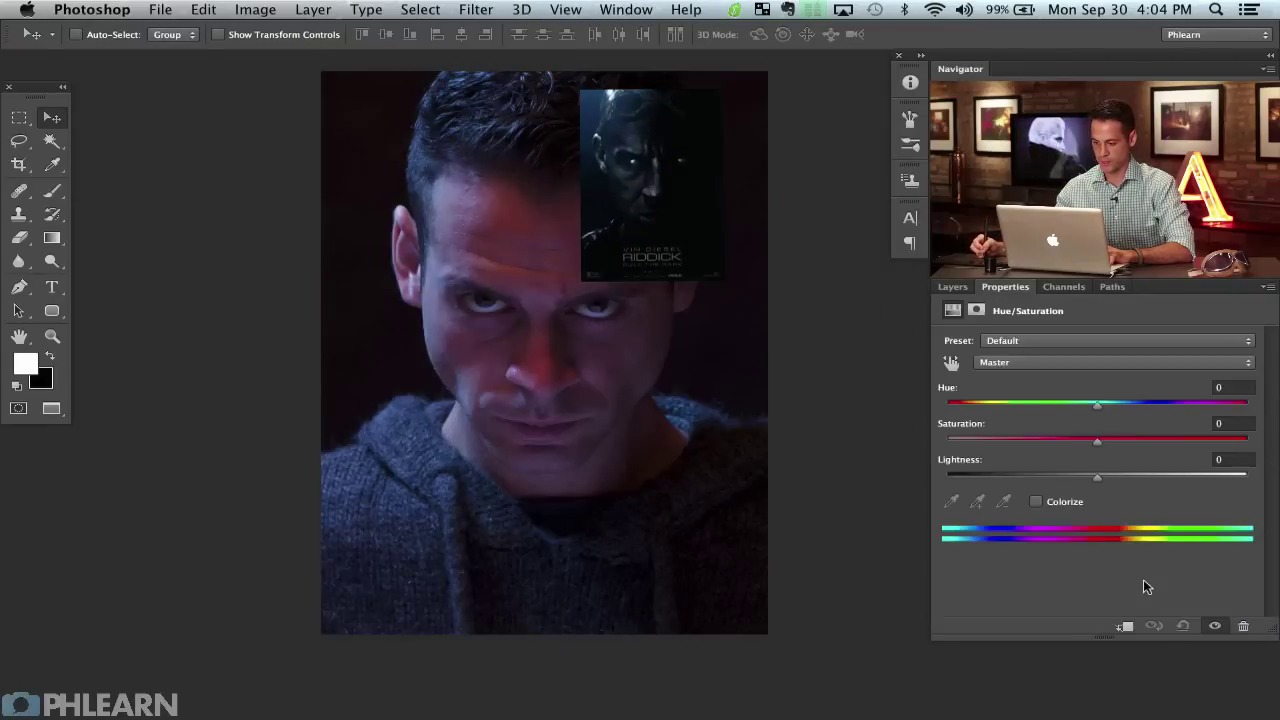
left_click(1037, 502)
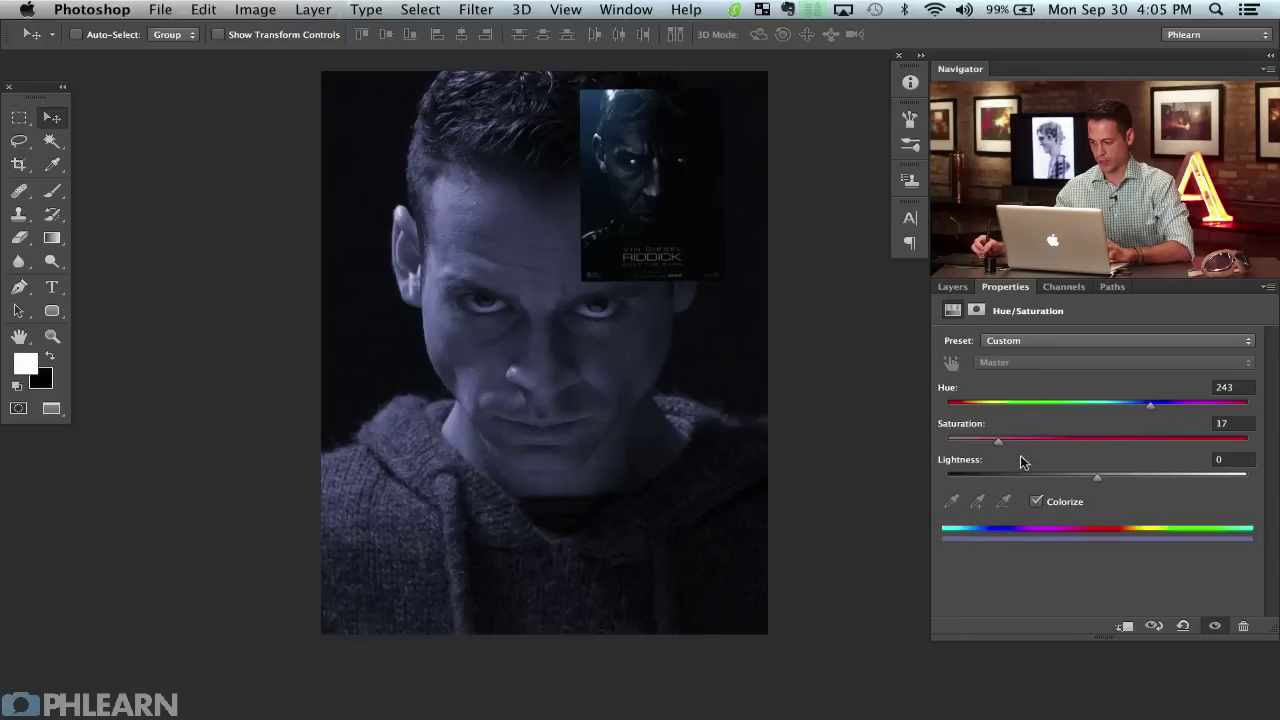
left_click_drag(1087, 474, 1079, 471)
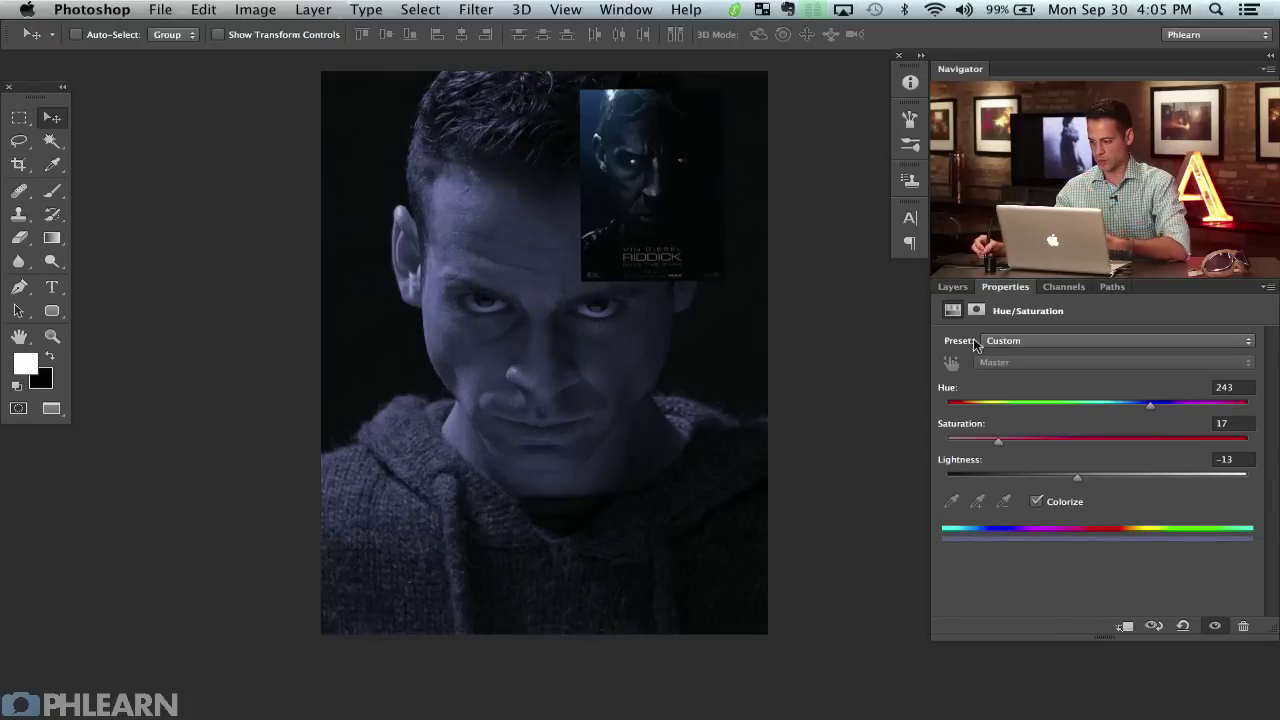
Compare the portrait with and without the colorizing adjustment, and set the Hue/Saturation layer's opacity to 70%.
left_click(952, 286)
left_click(947, 479)
left_click(947, 481)
left_click(947, 481)
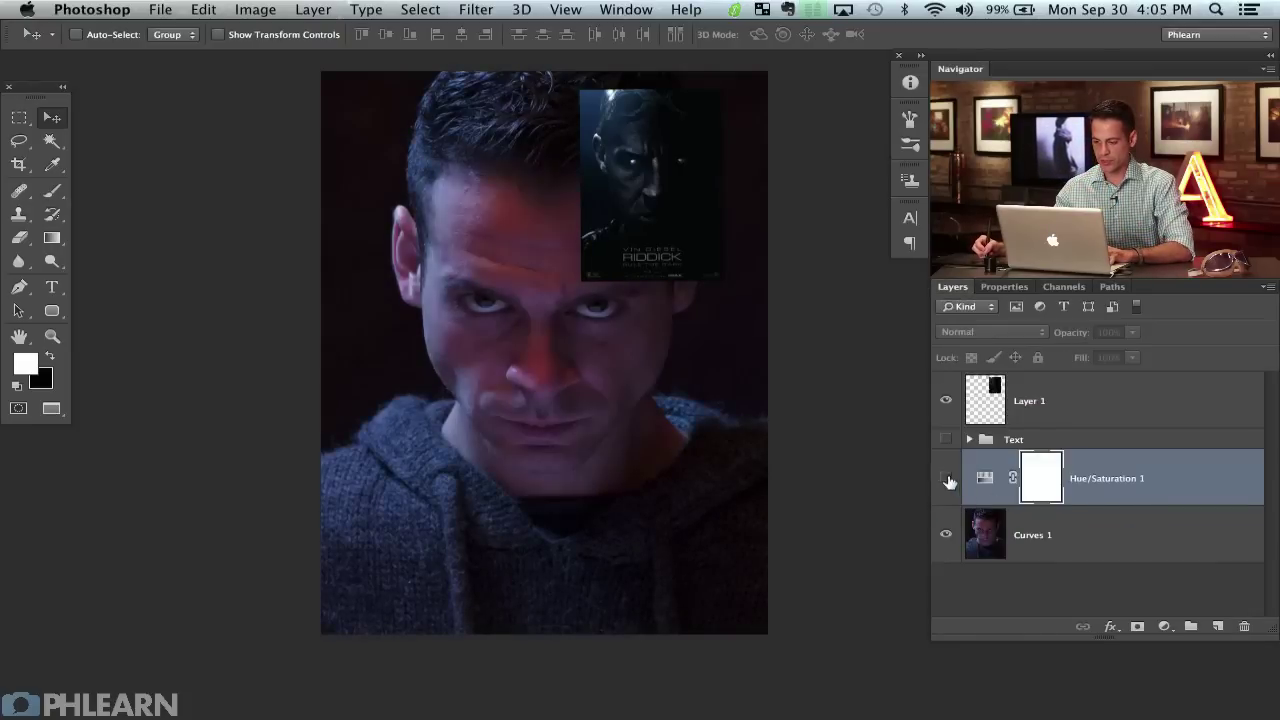
left_click(947, 481)
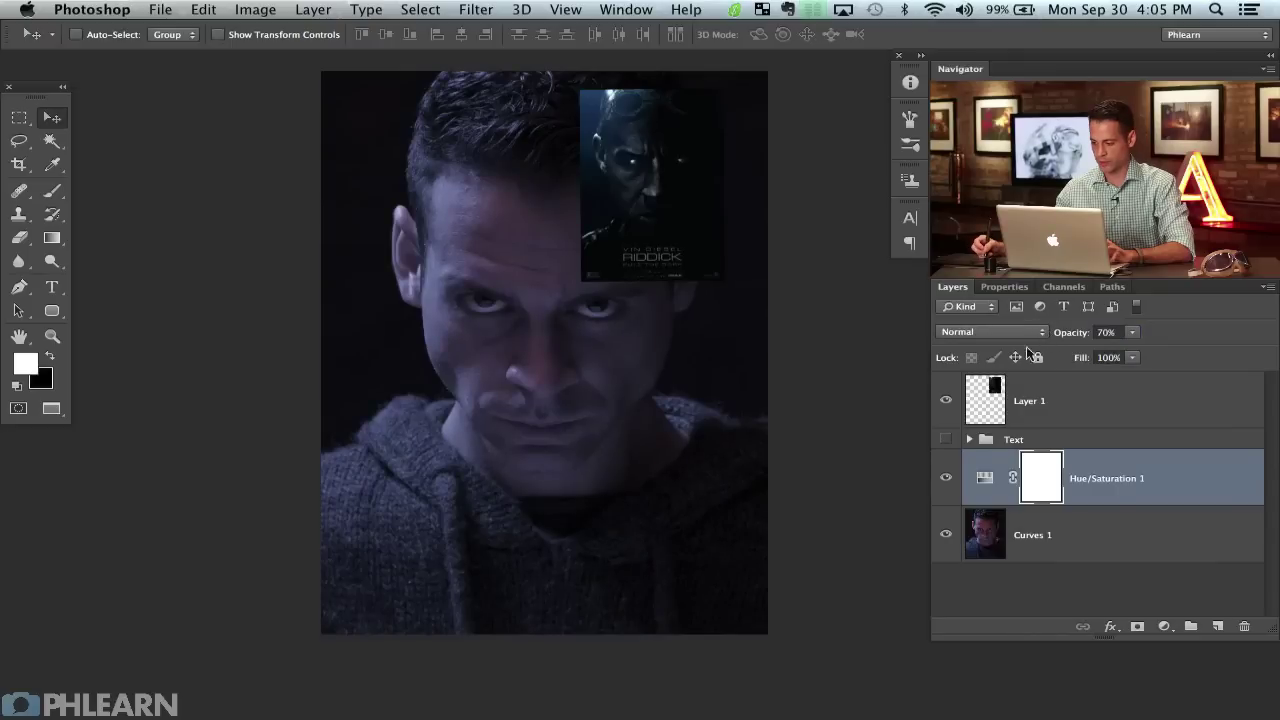
Toggle the Hue/Saturation 1 layer's visibility to check the reduced blue tint against the original portrait and the poster.
left_click(941, 478)
left_click(941, 478)
left_click(940, 479)
left_click(939, 479)
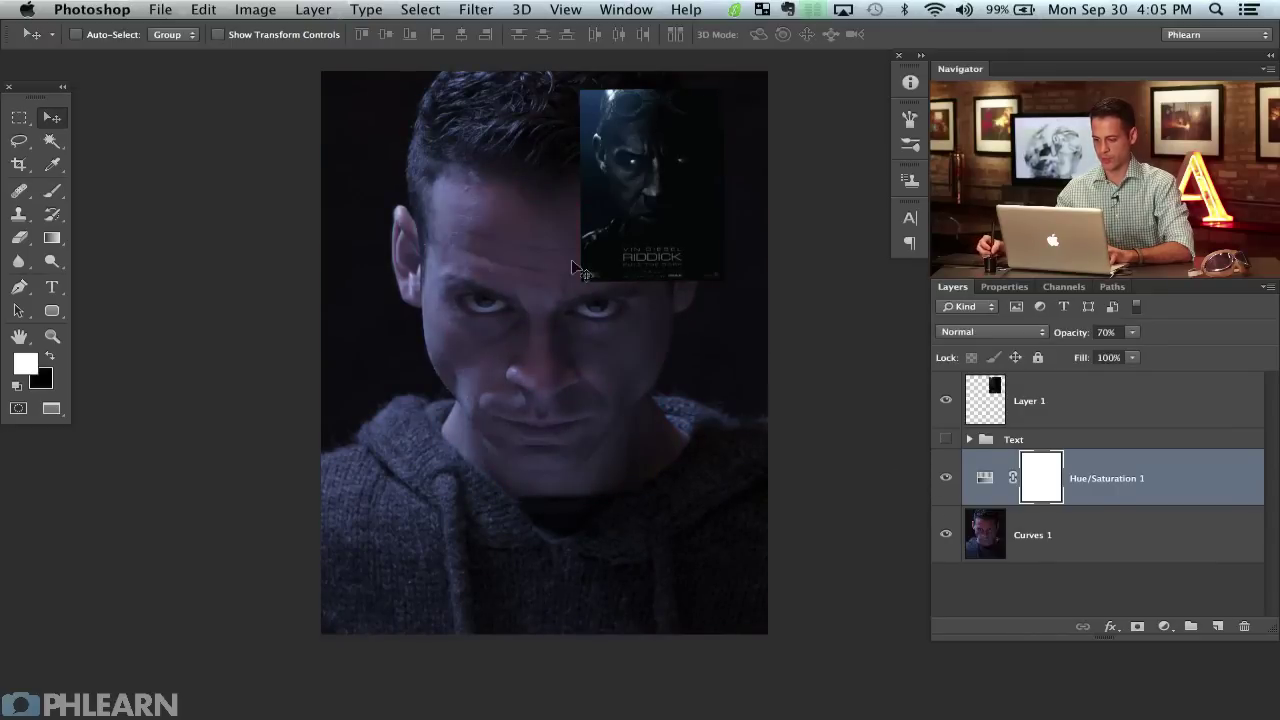
left_click_drag(656, 389, 645, 408)
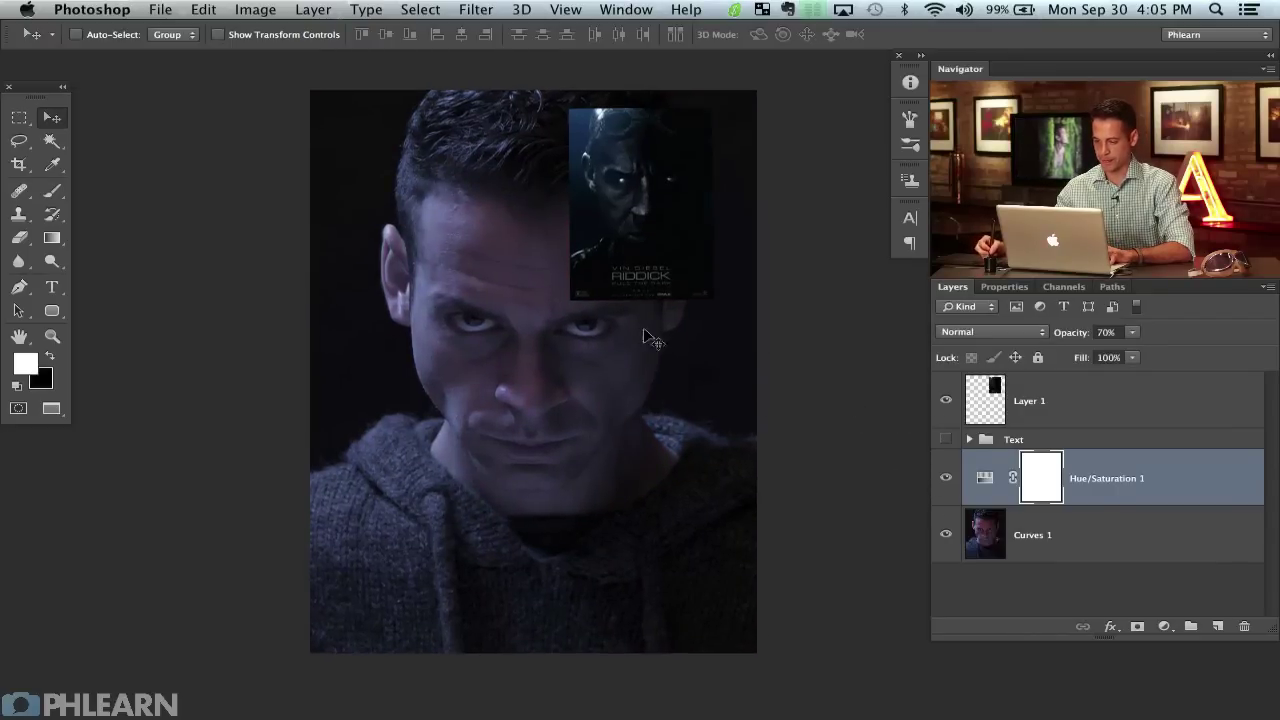
left_click(945, 480)
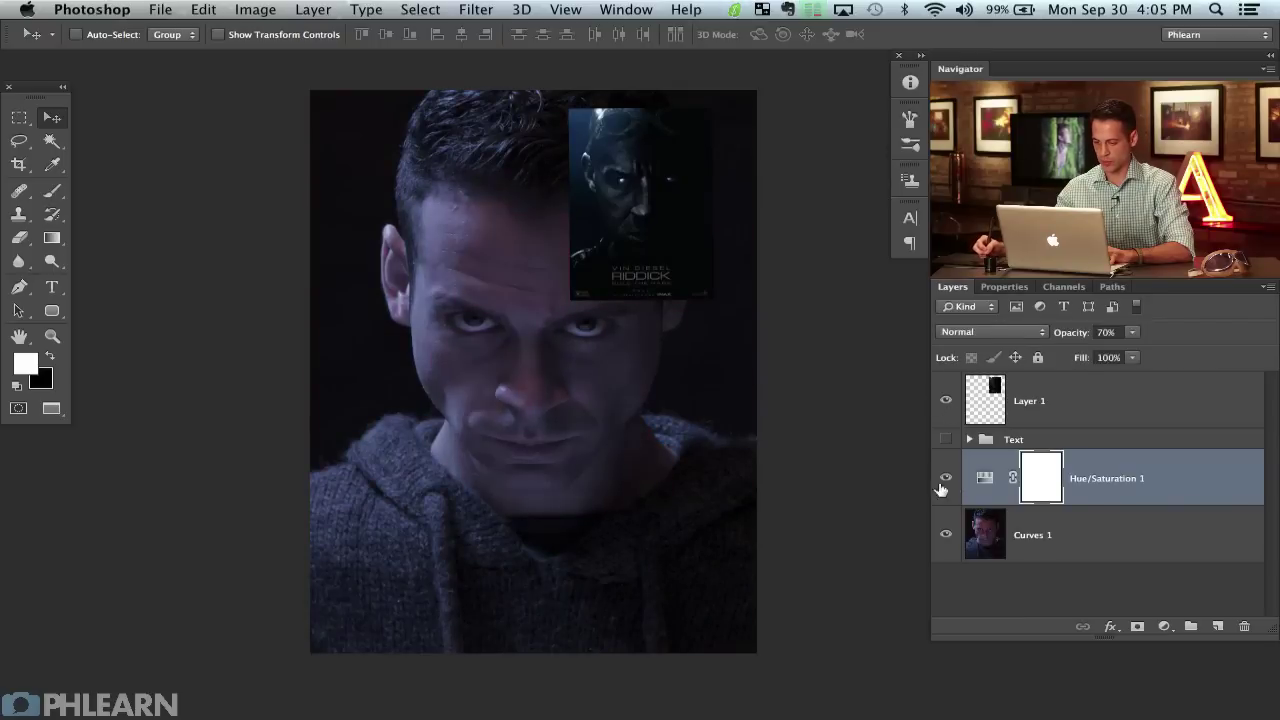
Hide the reference poster and add a Curves adjustment above Hue/Saturation 1, pulling the RGB curve down to darken the portrait.
left_click(945, 403)
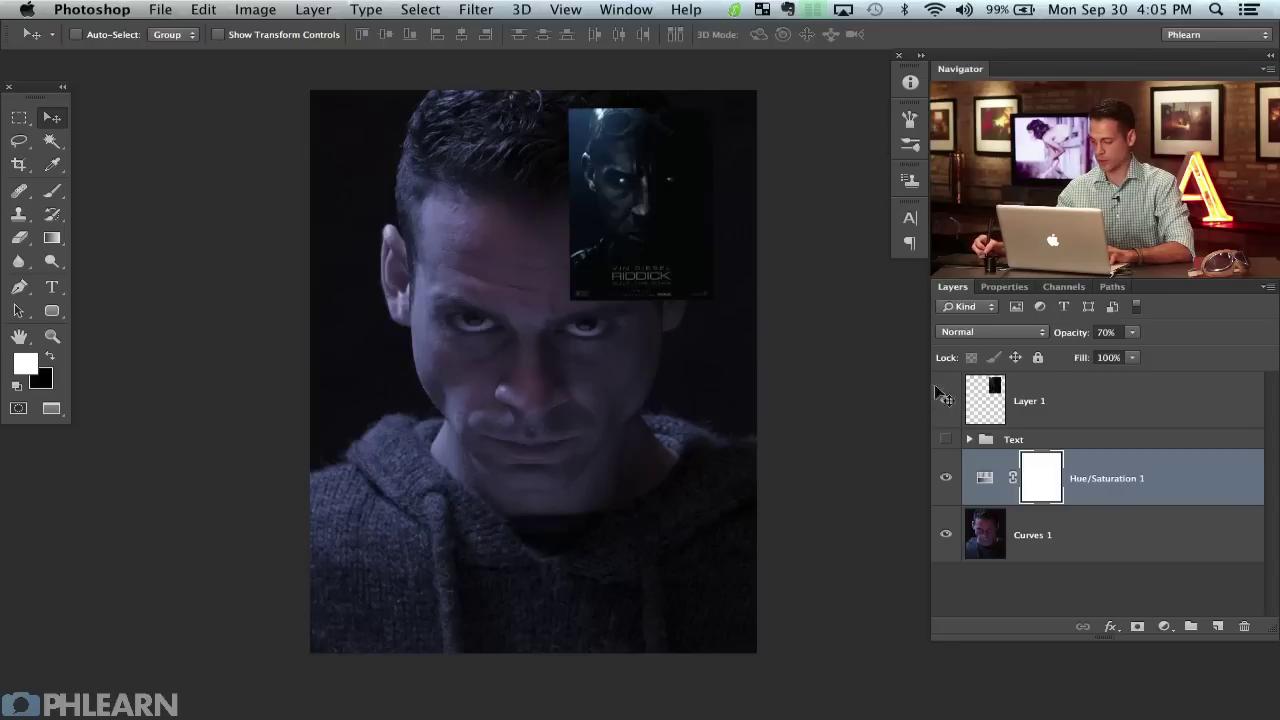
left_click(945, 401)
left_click(1163, 627)
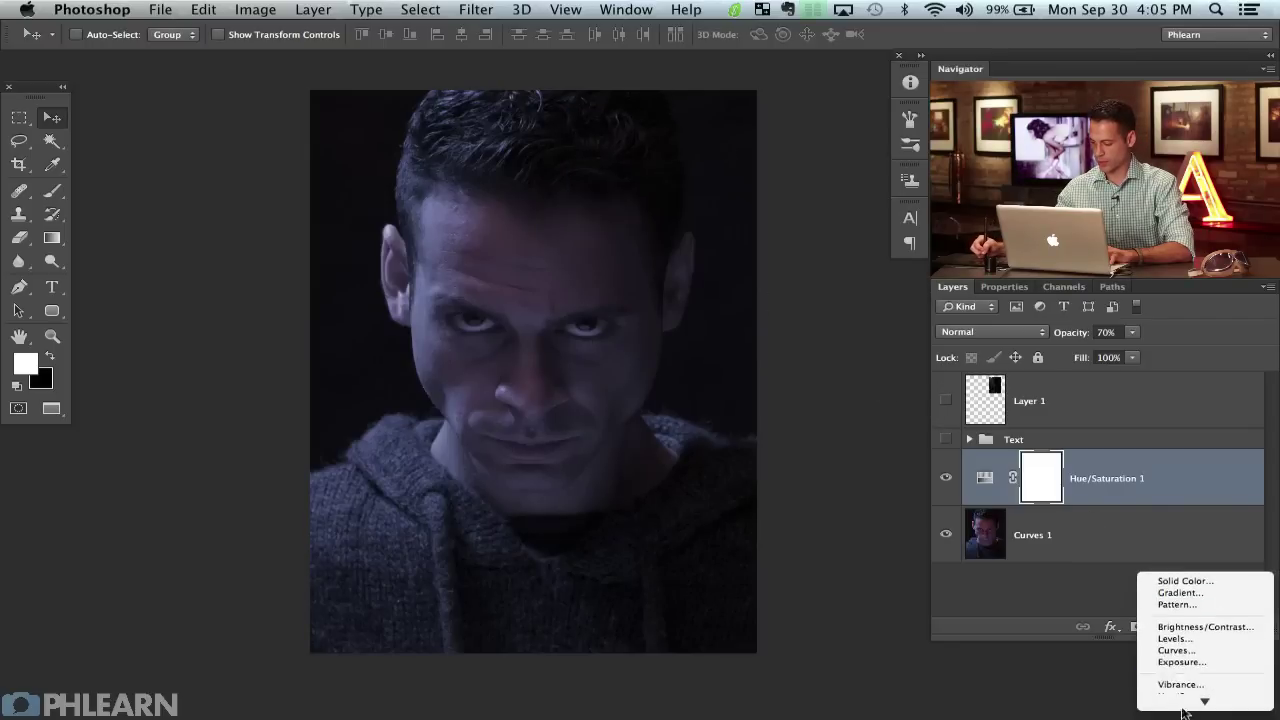
left_click(1172, 643)
left_click_drag(1126, 508, 1141, 527)
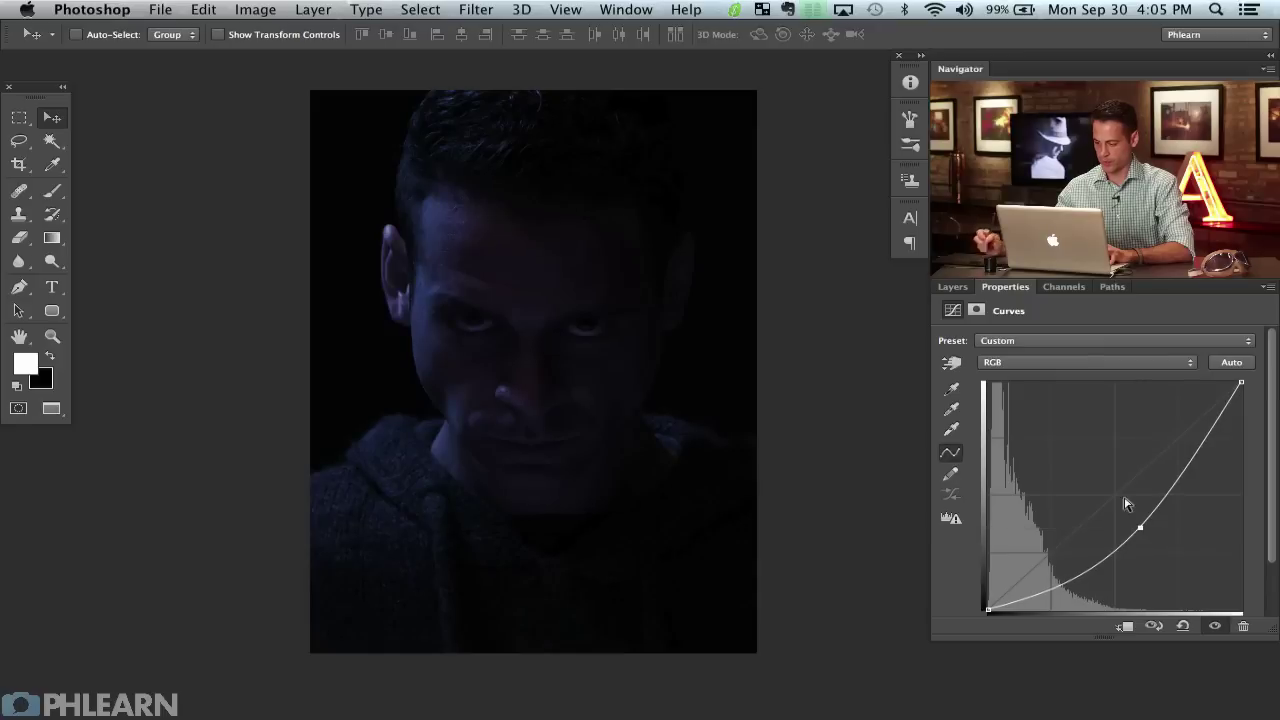
Invert the Curves 2 layer mask to black and choose a soft round brush for painting in white.
key("super+i")
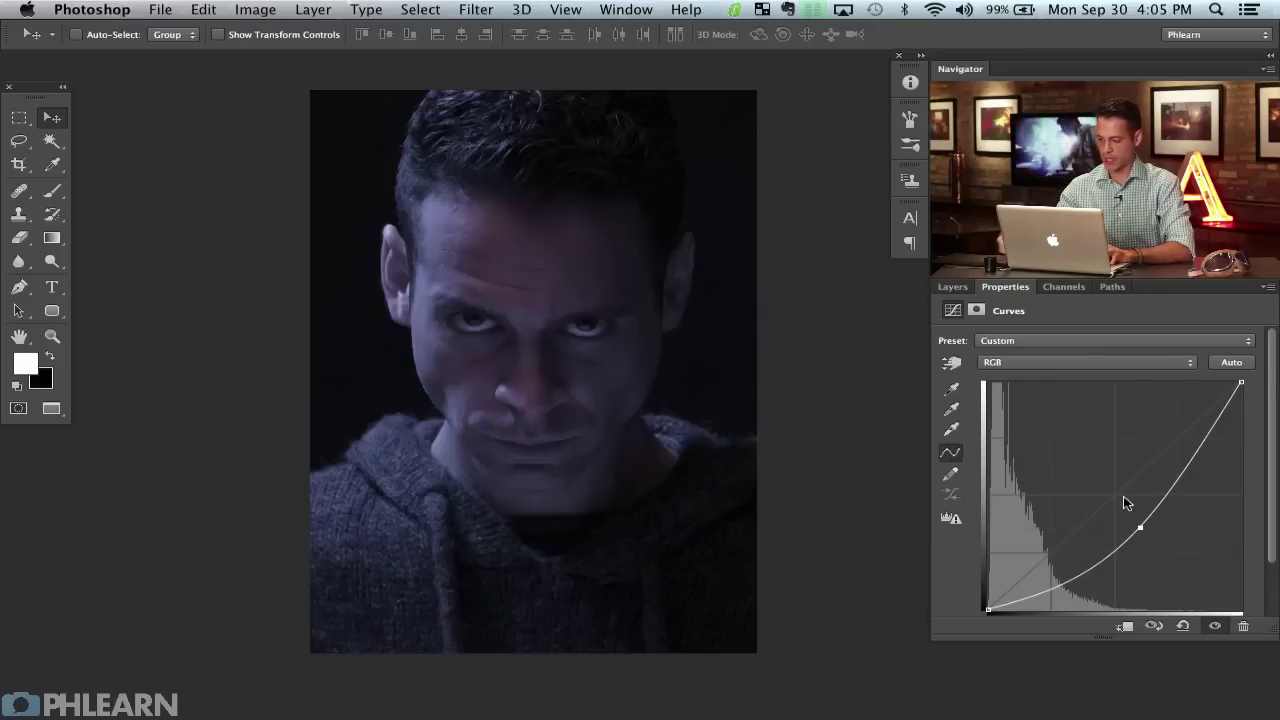
left_click(950, 287)
key("b")
right_click(597, 348)
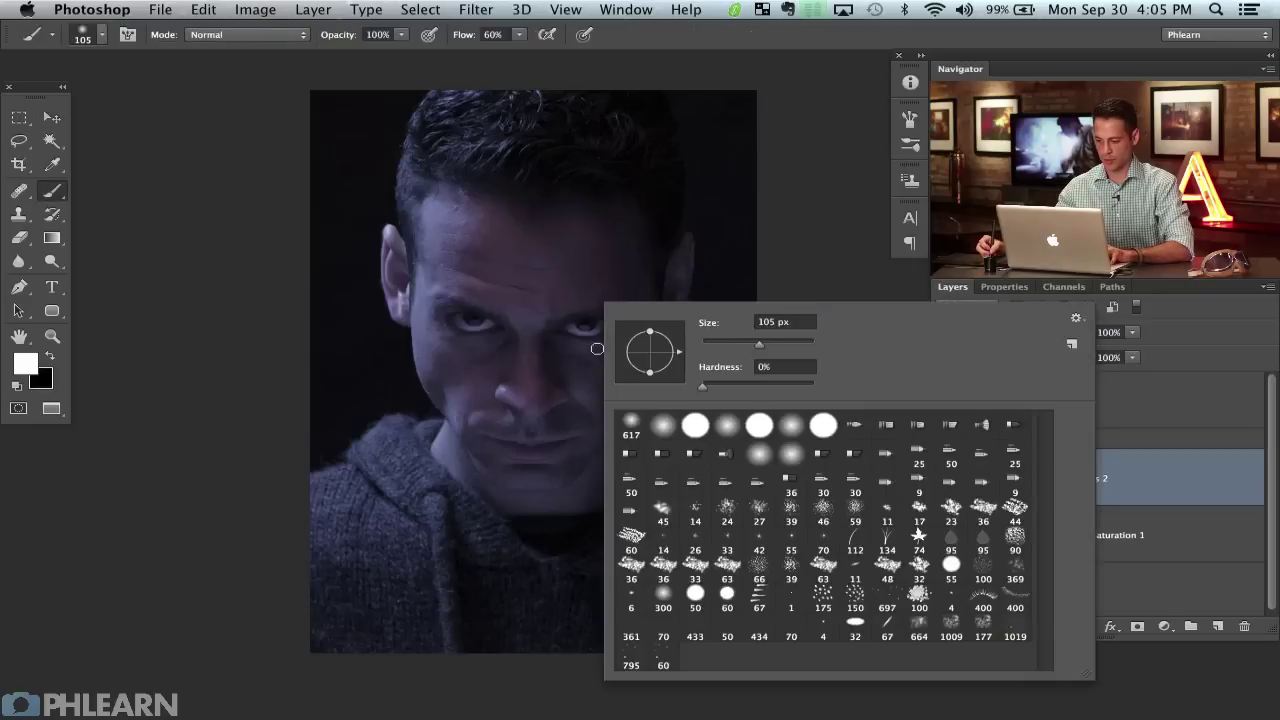
double_click(622, 418)
Paint white on the Curves 2 mask with a large brush, up to 1468 px, to darken the shadowed side of the face.
mouse_move(572, 392)
left_mouse_down("ctrl+alt")
mouse_move(626, 334)
mouse_move(608, 326)
mouse_move(608, 266)
left_mouse_up("ctrl+alt")
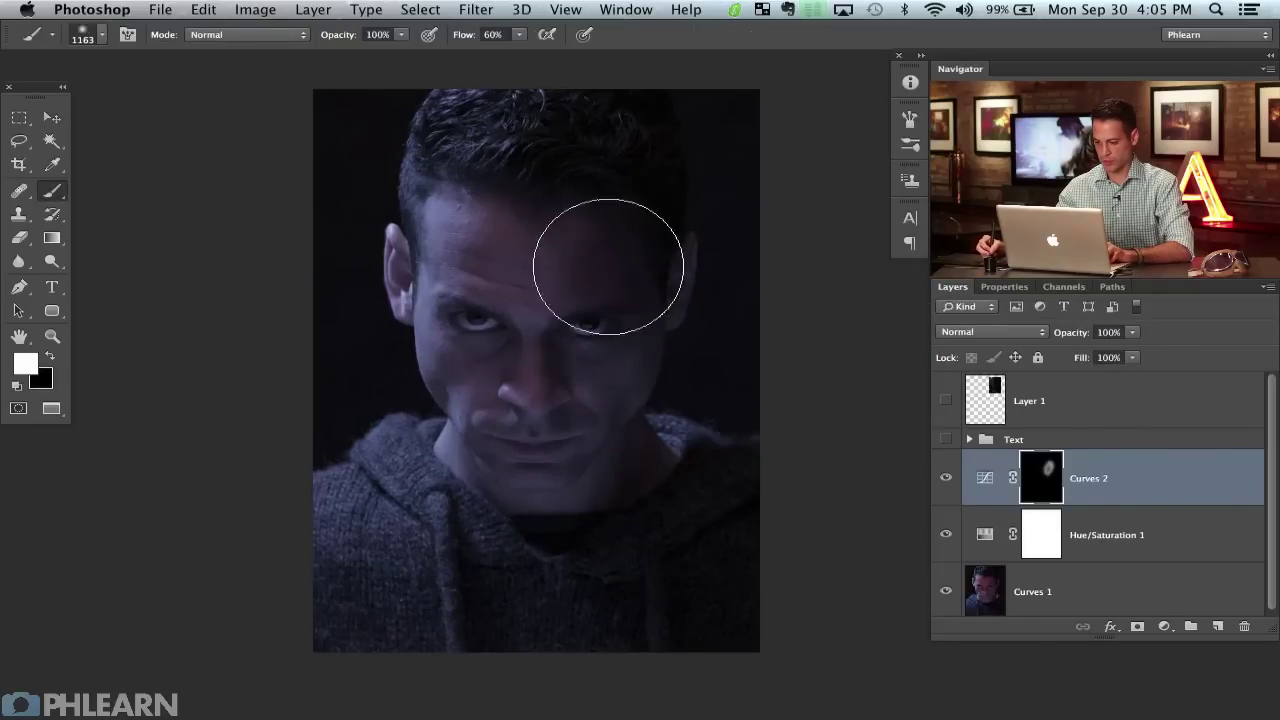
left_click_drag(563, 338, 583, 330, "ctrl+alt")
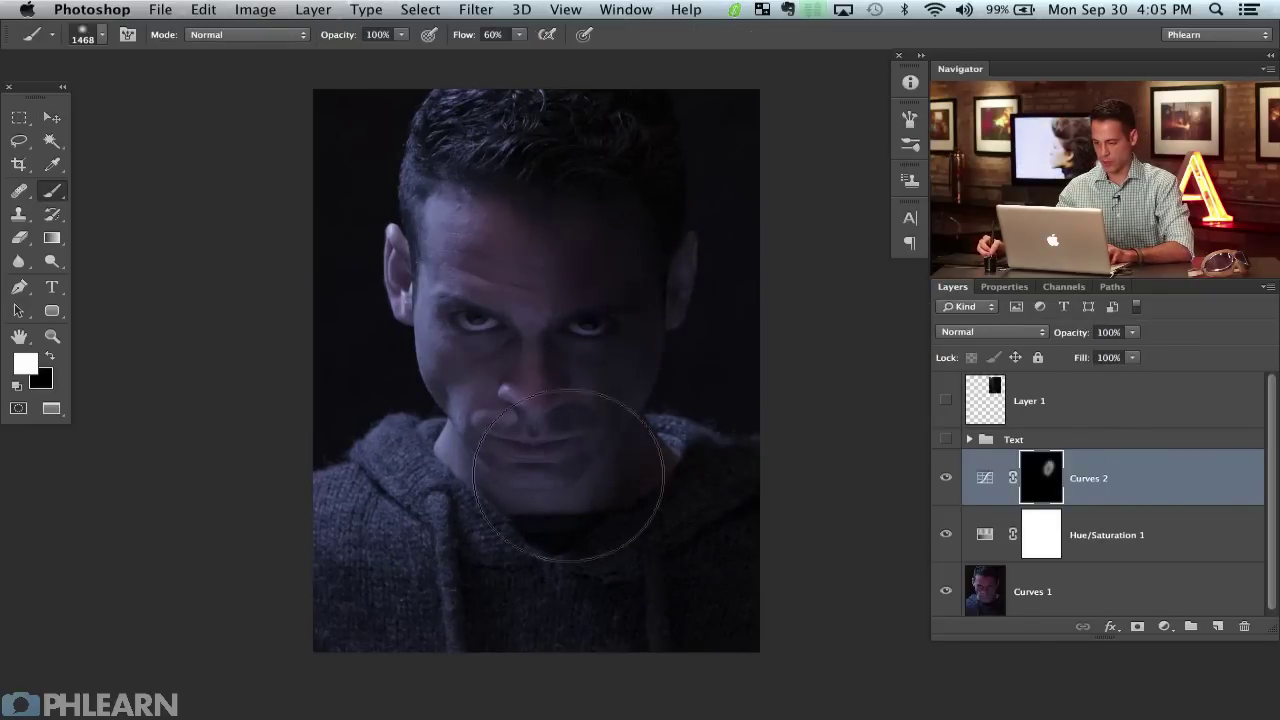
left_click_drag(568, 475, 613, 412)
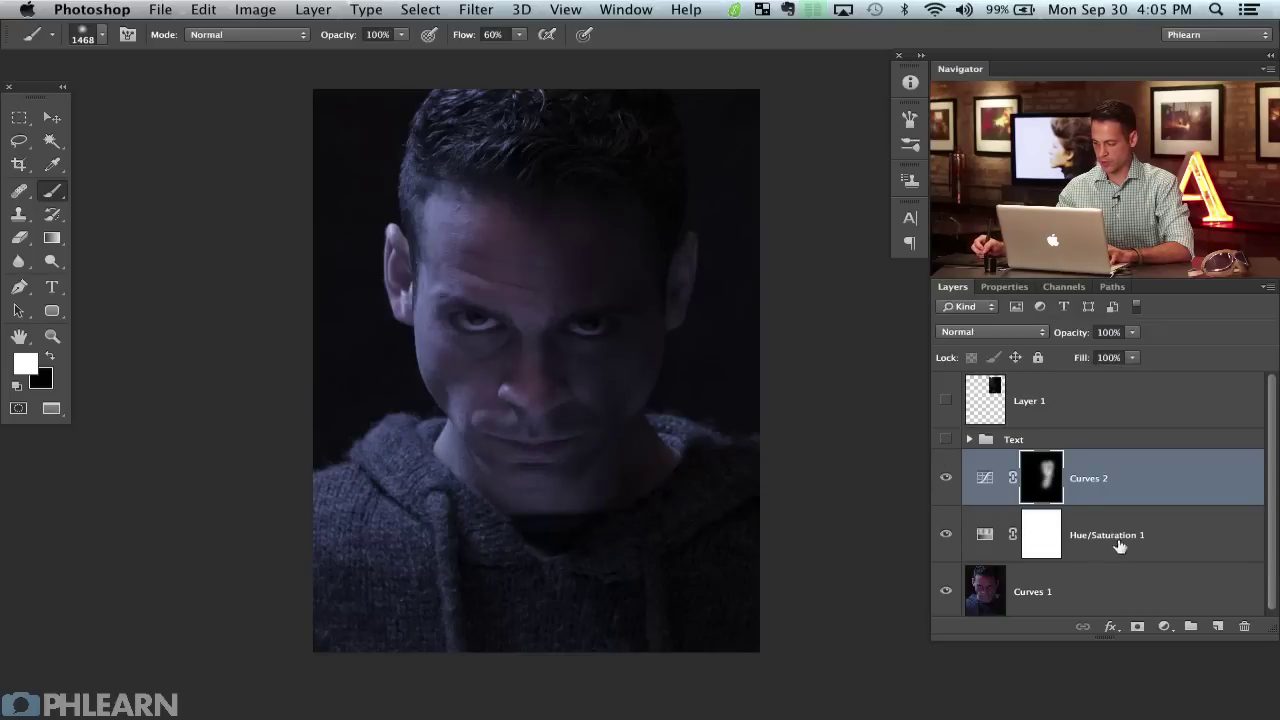
Move Curves 2 below Hue/Saturation 1 and extend its darkening over the face, neck and shadowed shoulder with an 1854 px brush.
key("super+bracketleft")
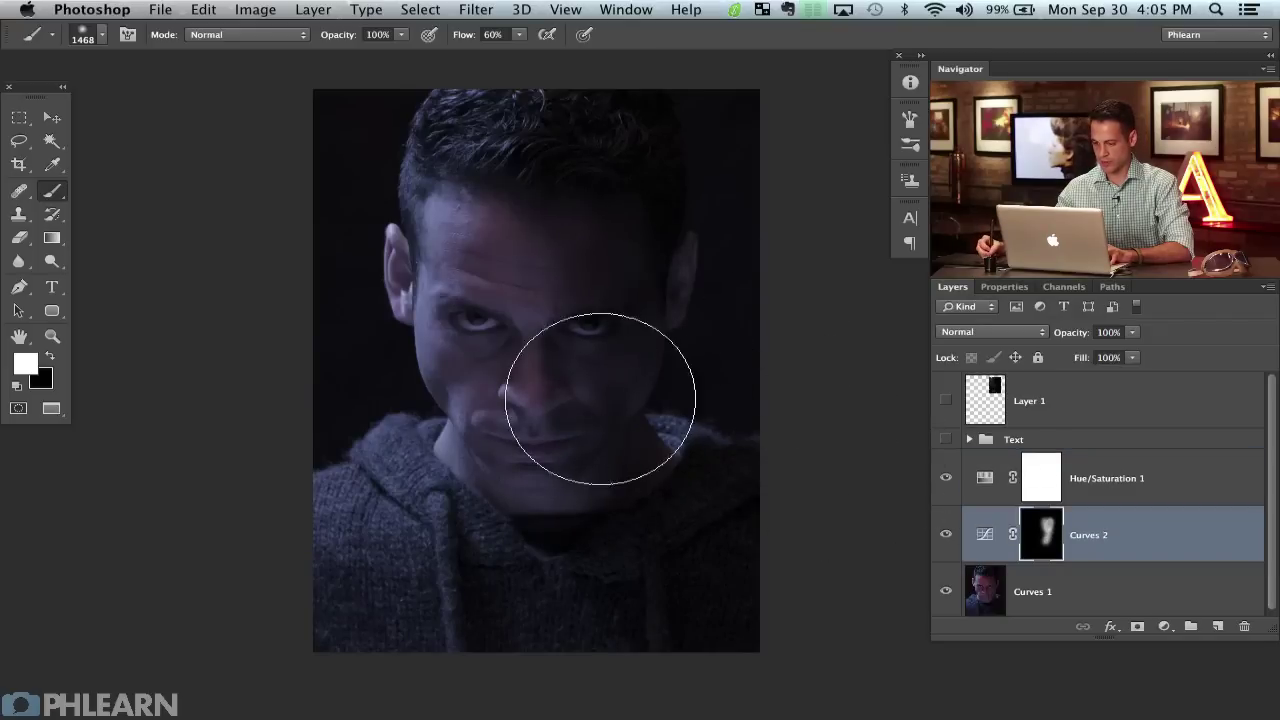
left_click_drag(532, 298, 563, 296)
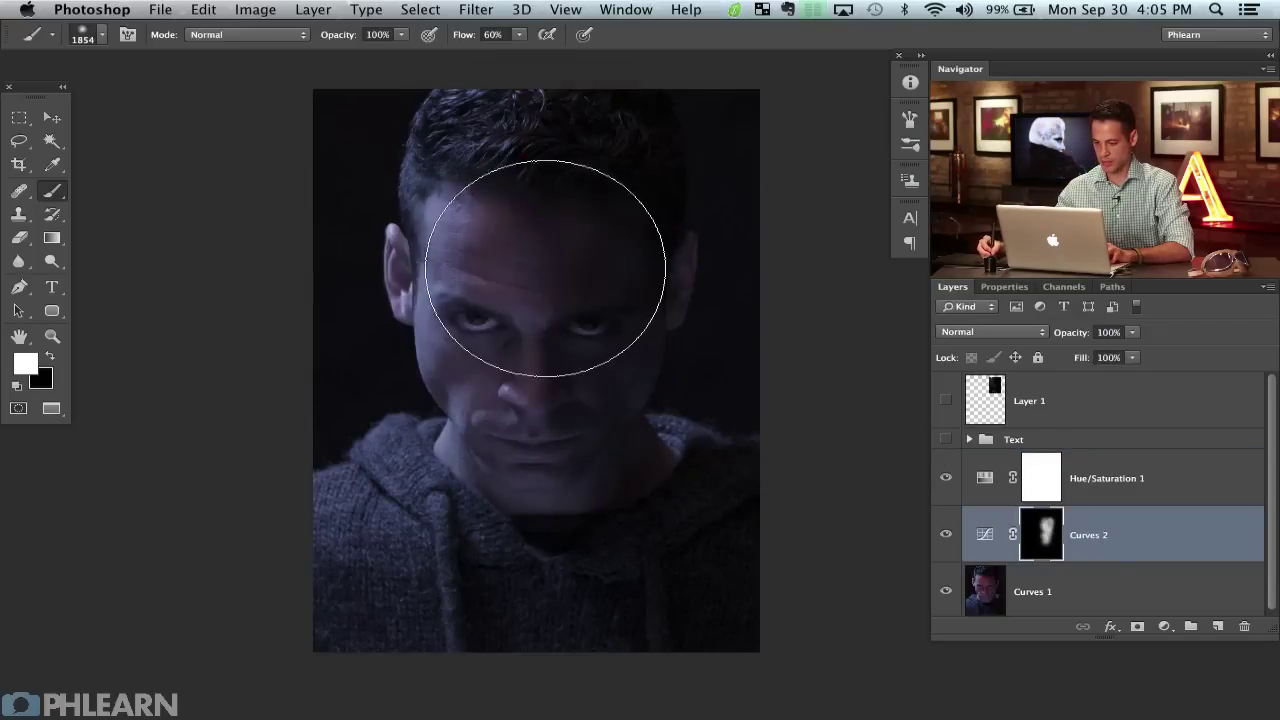
mouse_move(553, 497)
left_mouse_down()
mouse_move(611, 448)
mouse_move(674, 347)
mouse_move(629, 482)
mouse_move(701, 293)
mouse_move(686, 284)
mouse_move(685, 507)
mouse_move(604, 600)
mouse_move(684, 451)
mouse_move(724, 451)
left_mouse_up()
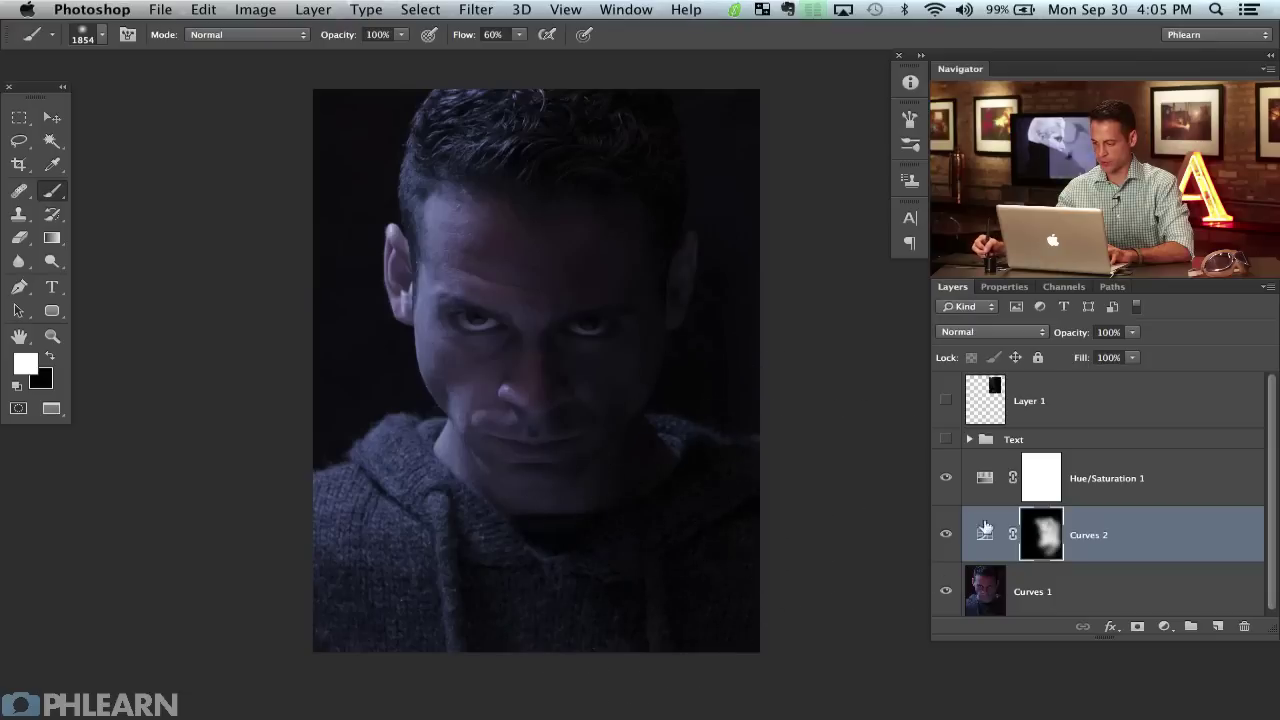
Toggle the Hue/Saturation 1 and Curves 2 layers one at a time to compare their effect on the portrait.
left_click(945, 481)
left_click(948, 484)
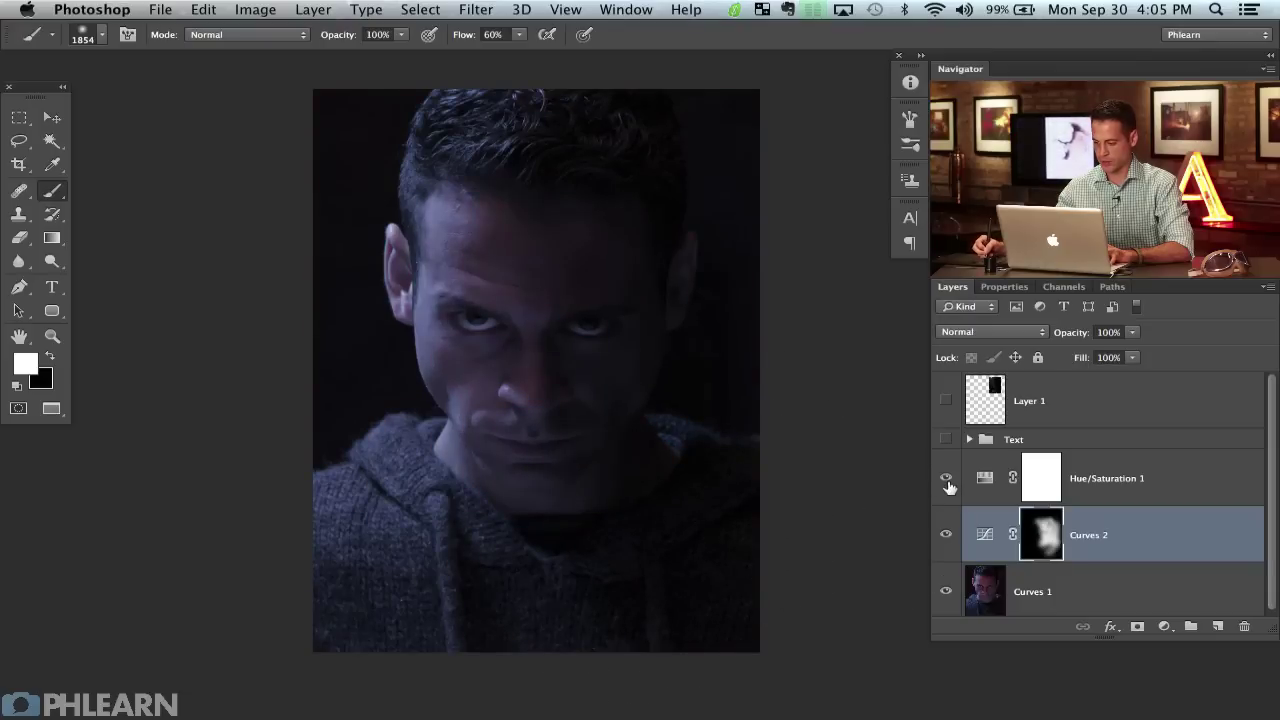
left_click(946, 540)
left_click(946, 540)
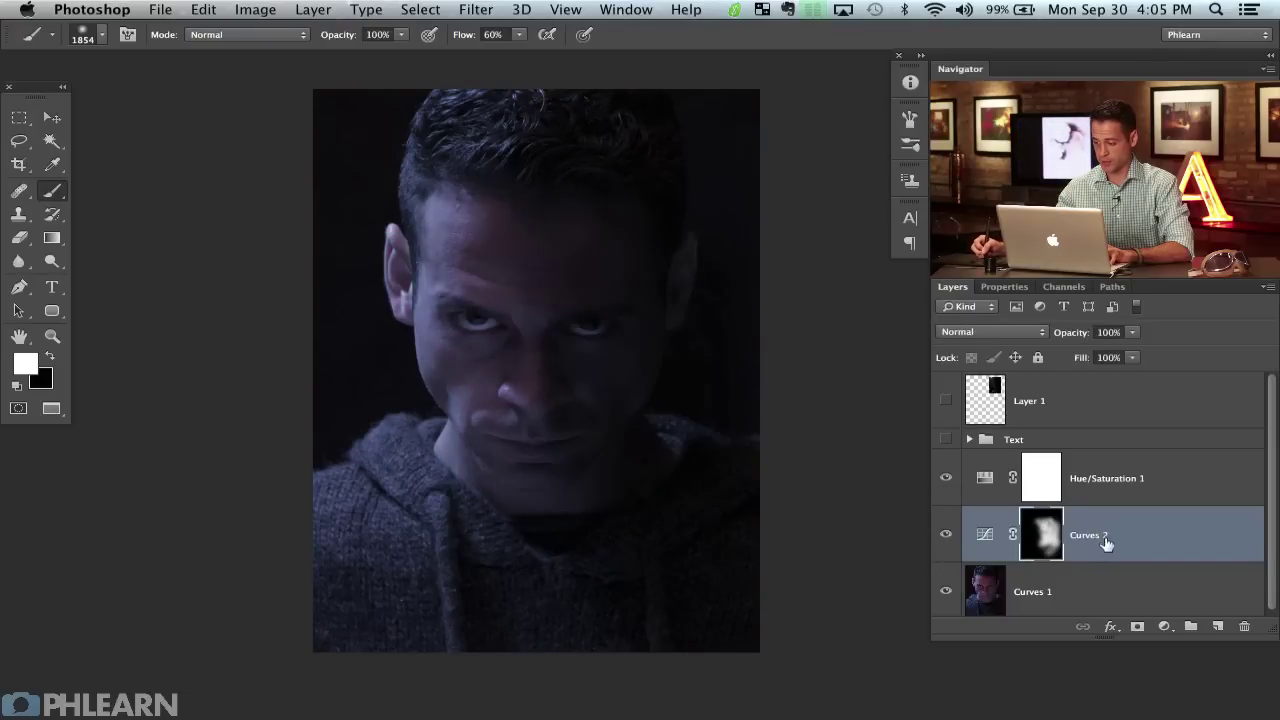
Refine the Curves 2 mask over the face with a 2146 px brush, alternating black and white, and compare the layer off and on.
left_click_drag(1106, 542, 1122, 462)
key("super+z")
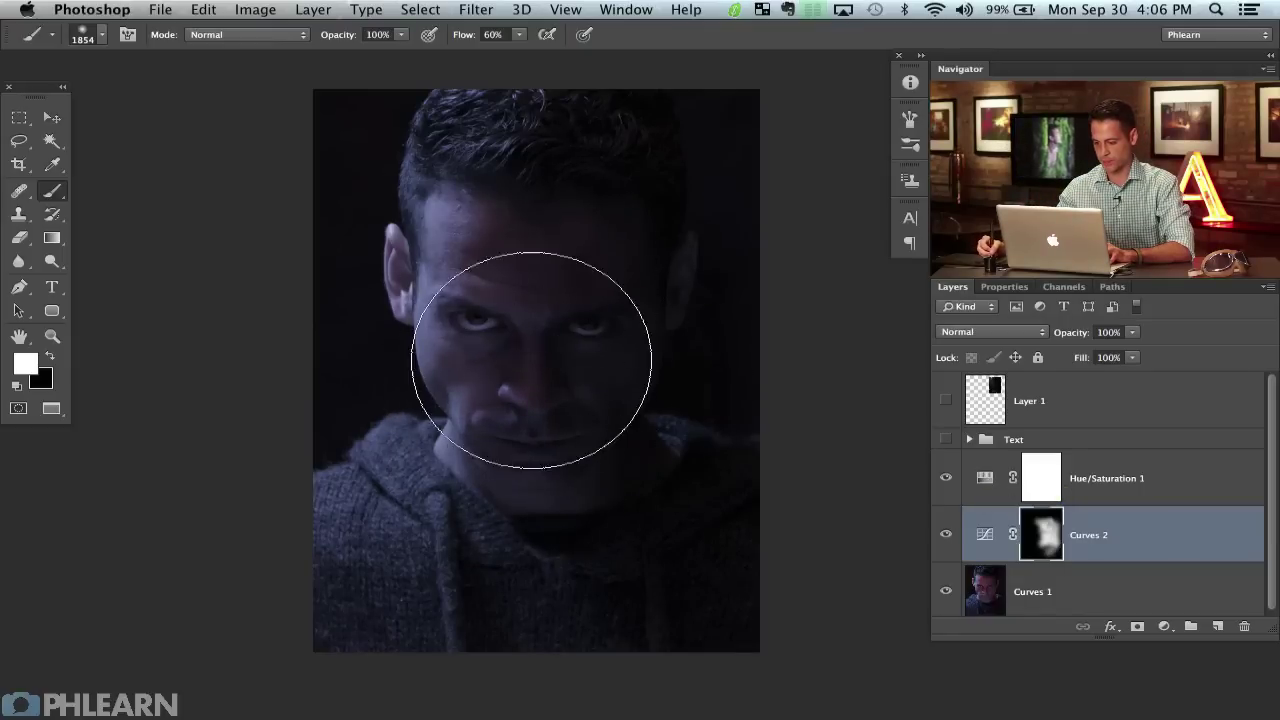
key("x")
left_click_drag(494, 291, 514, 294)
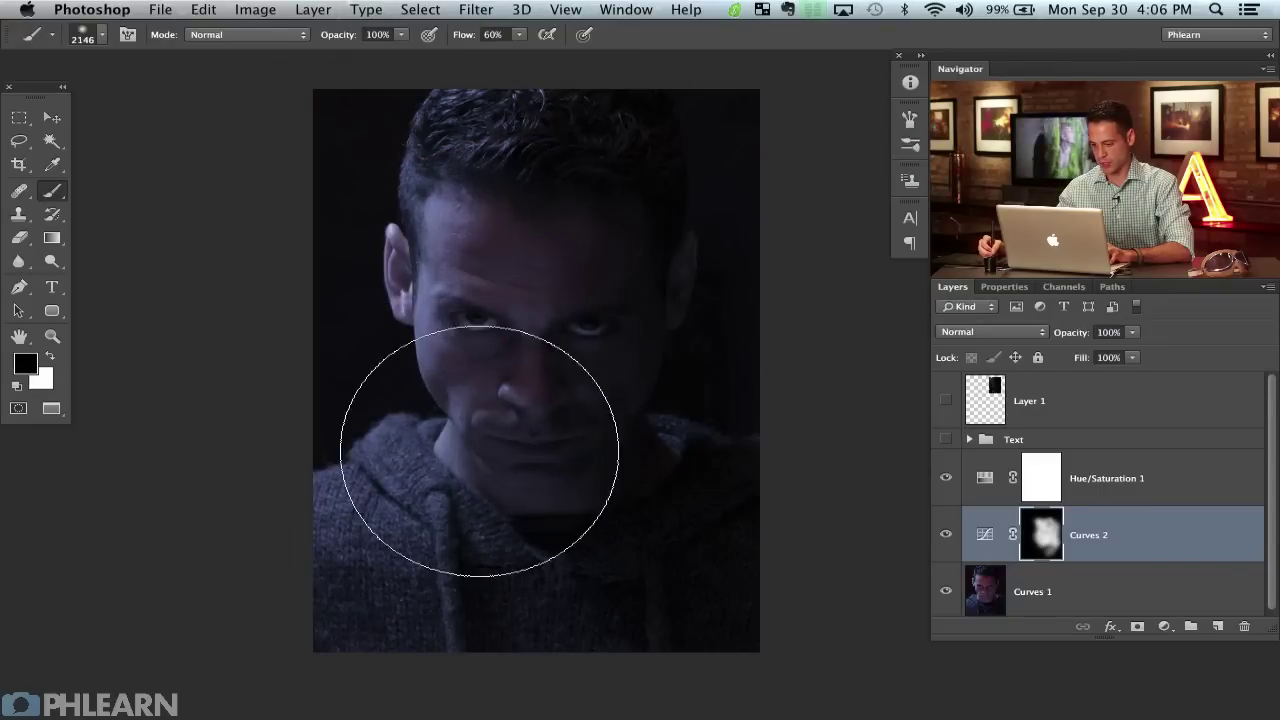
key("x")
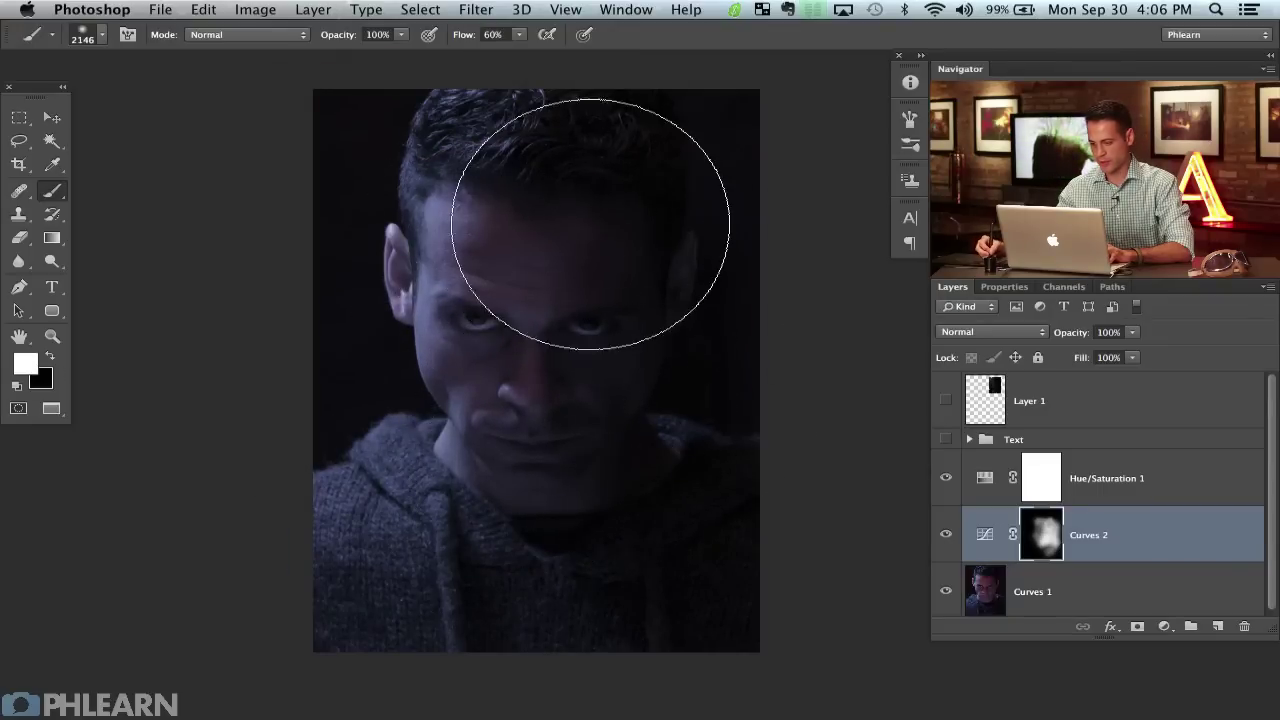
key("x")
key("x")
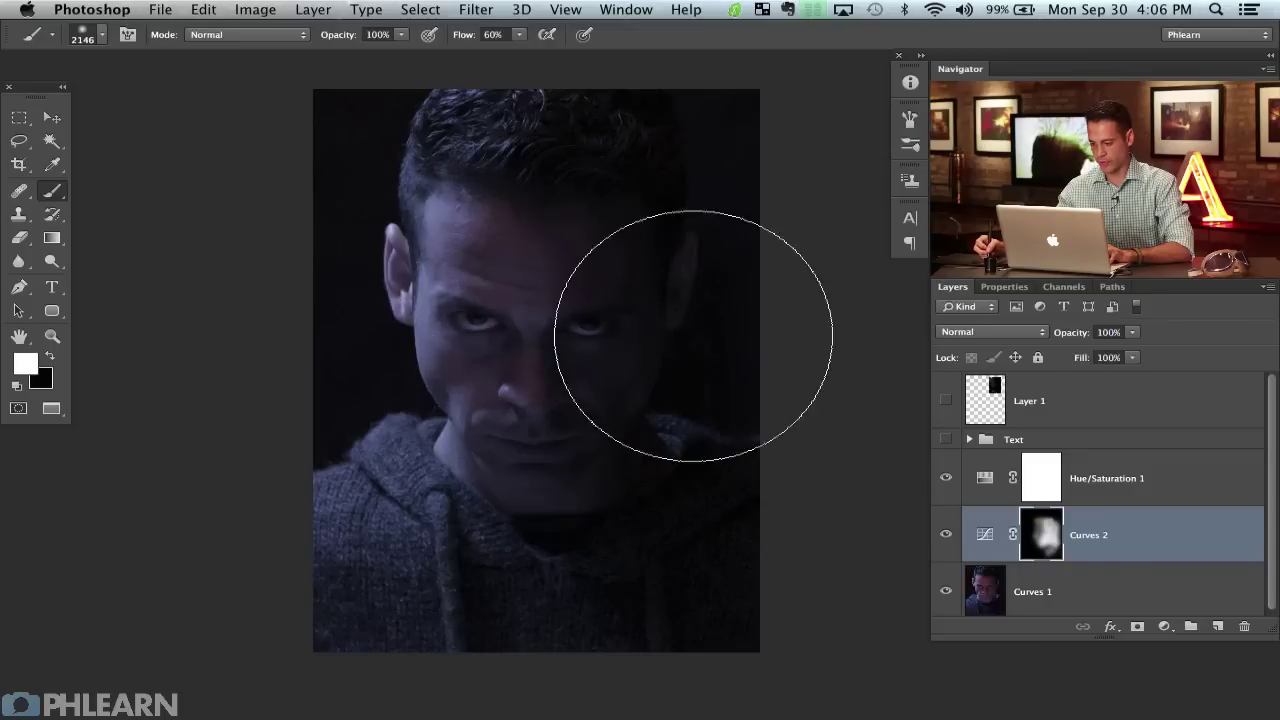
left_click(946, 536)
left_click(946, 540)
left_click(946, 540)
left_click(946, 540)
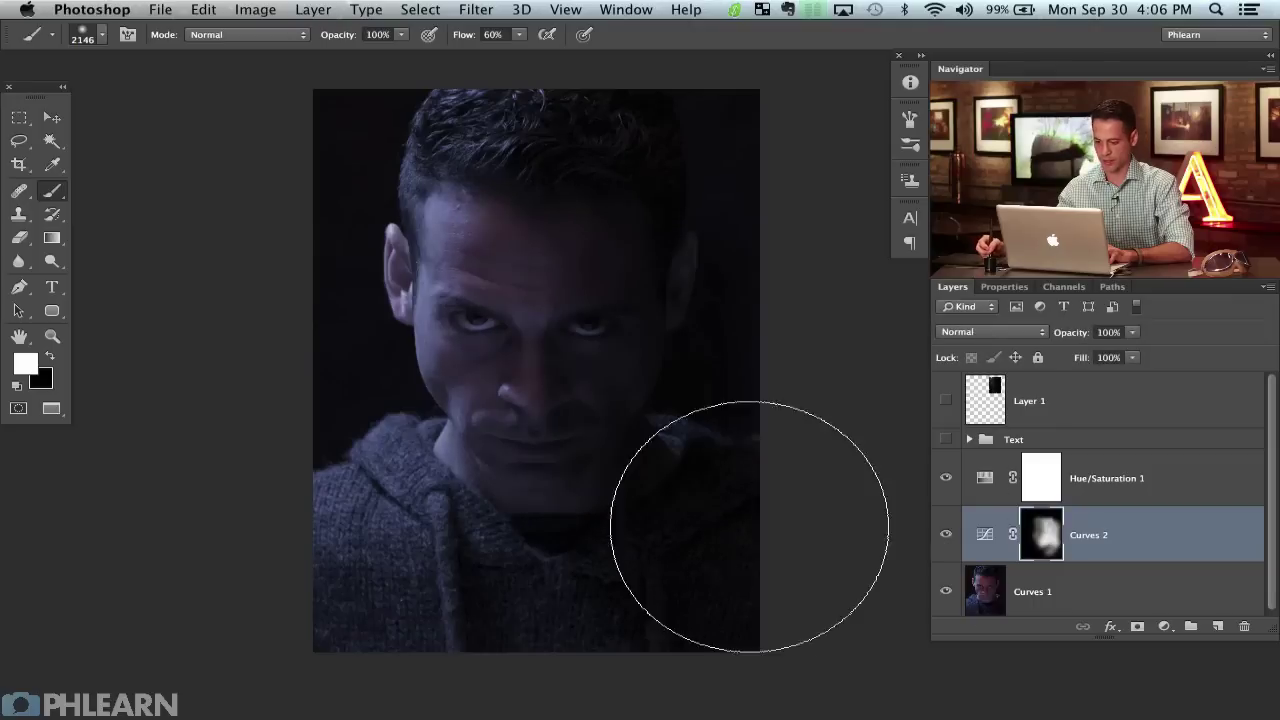
Paint white on the Curves 2 mask over the hoodie with the 2146 px brush to darken it, and compare the layer off and on.
key("x")
key("x")
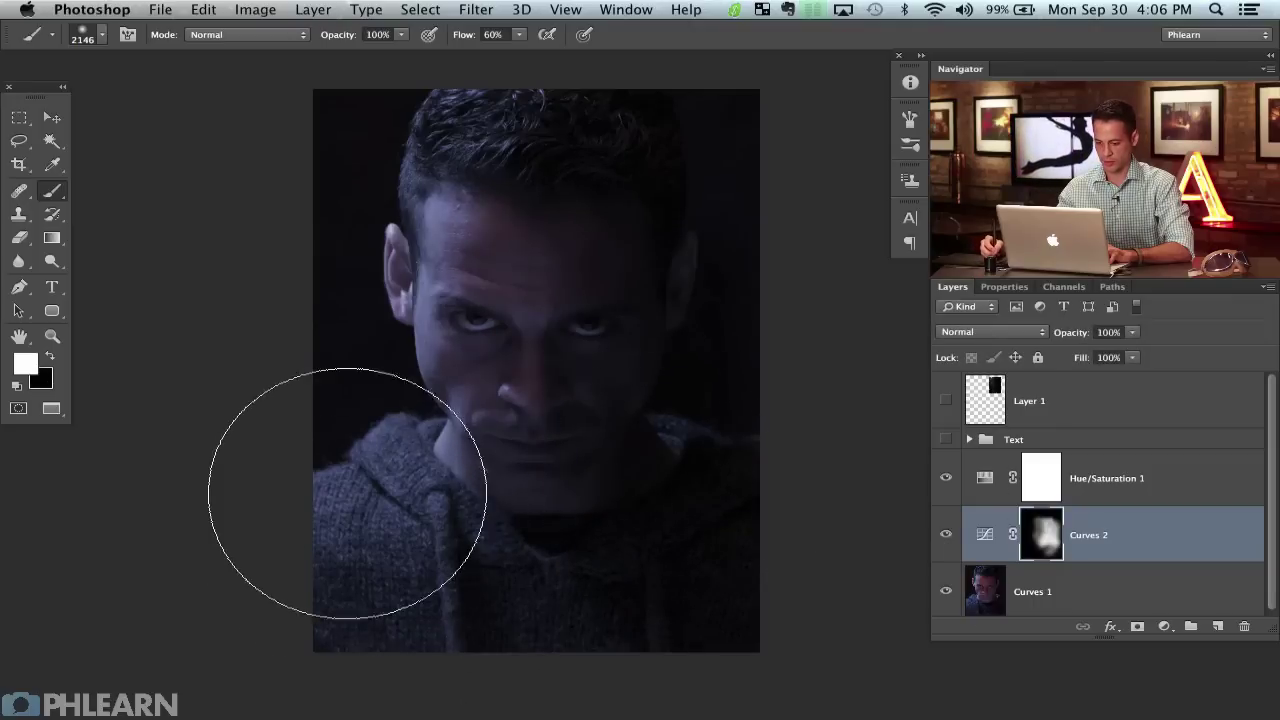
mouse_move(347, 493)
left_mouse_down()
mouse_move(369, 583)
mouse_move(389, 546)
left_mouse_up()
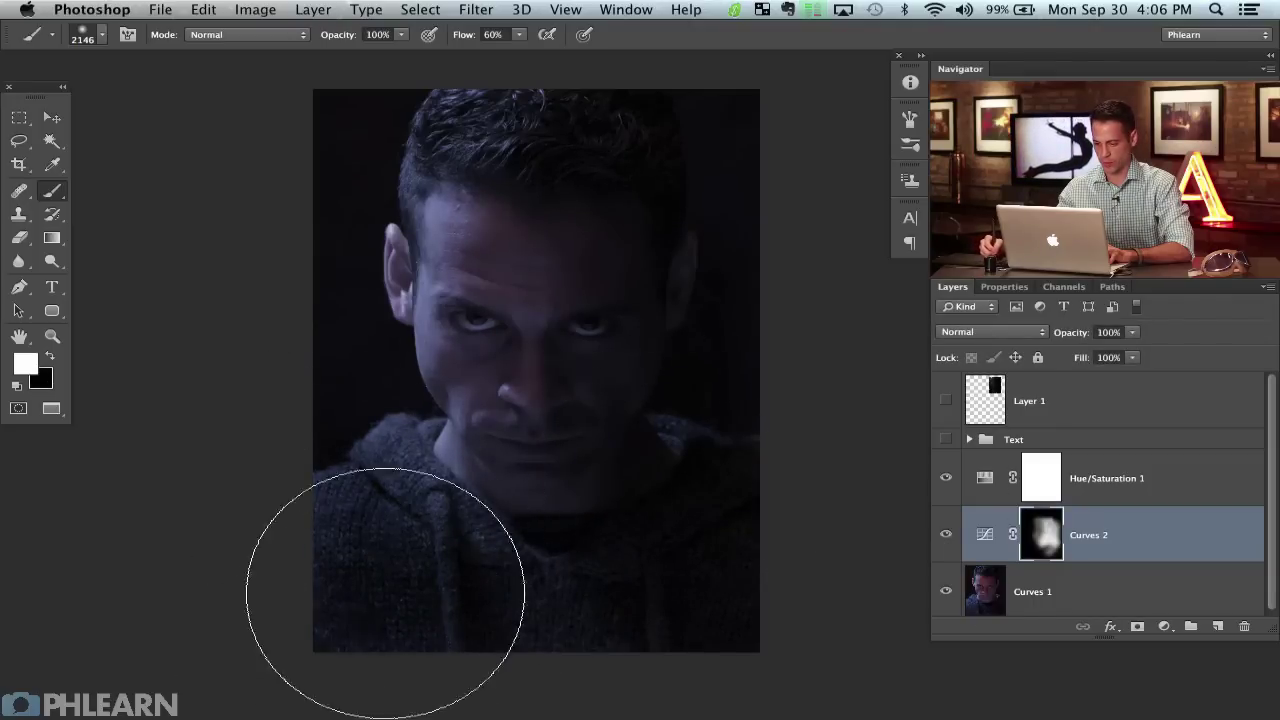
left_click(946, 537)
left_click(946, 537)
left_click(946, 537)
left_click(946, 537)
key("x")
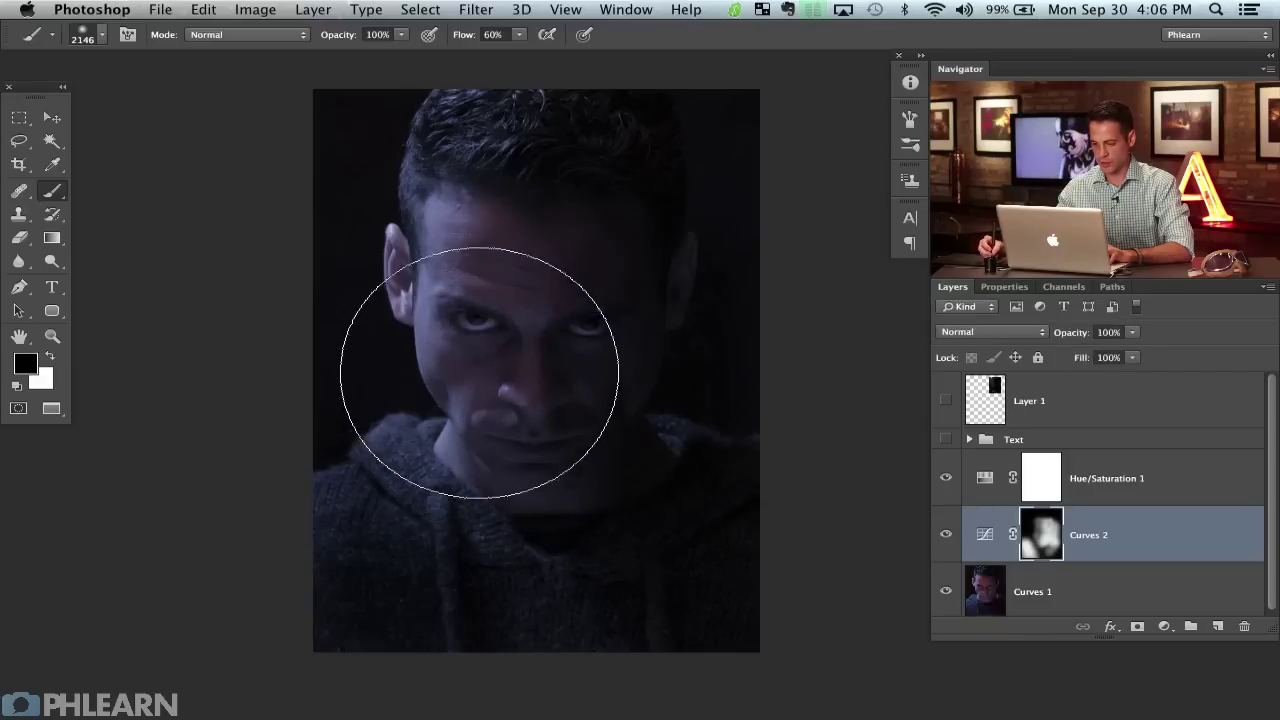
key("x")
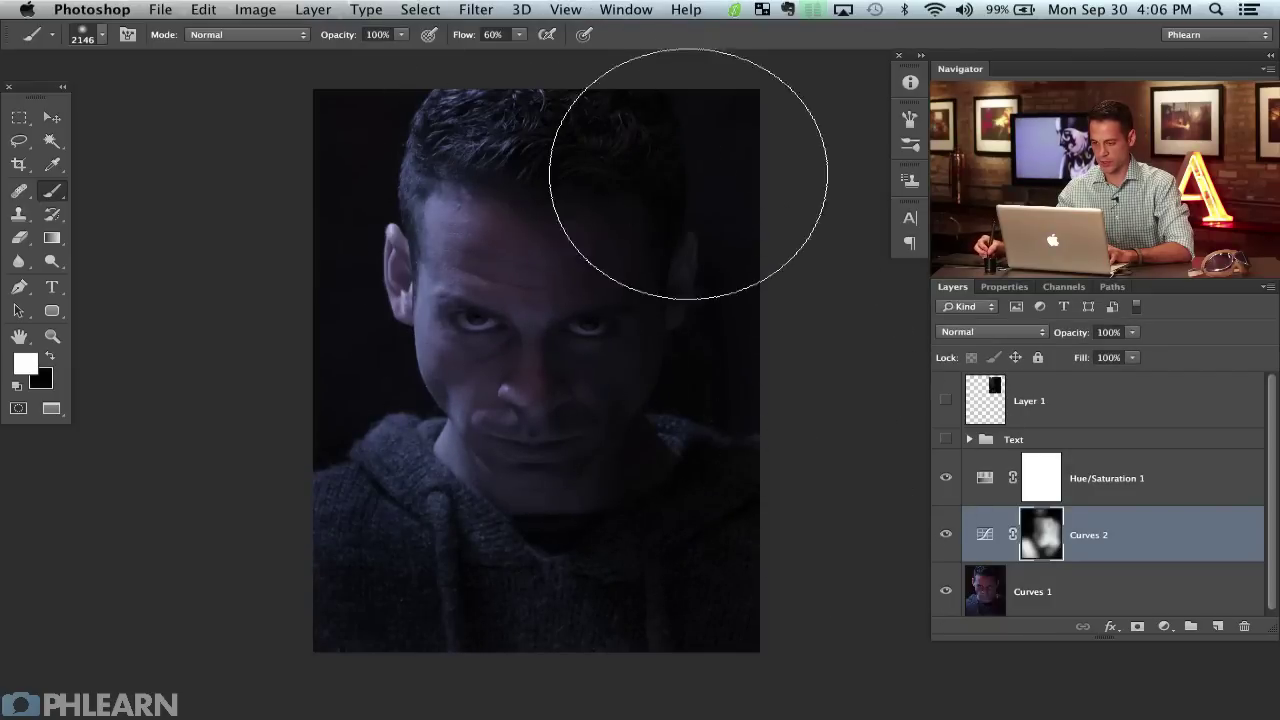
Compare the portrait with the Riddick reference poster on Layer 1 and paint more white on the Curves 2 mask around the shadowed cheek.
left_click(945, 404)
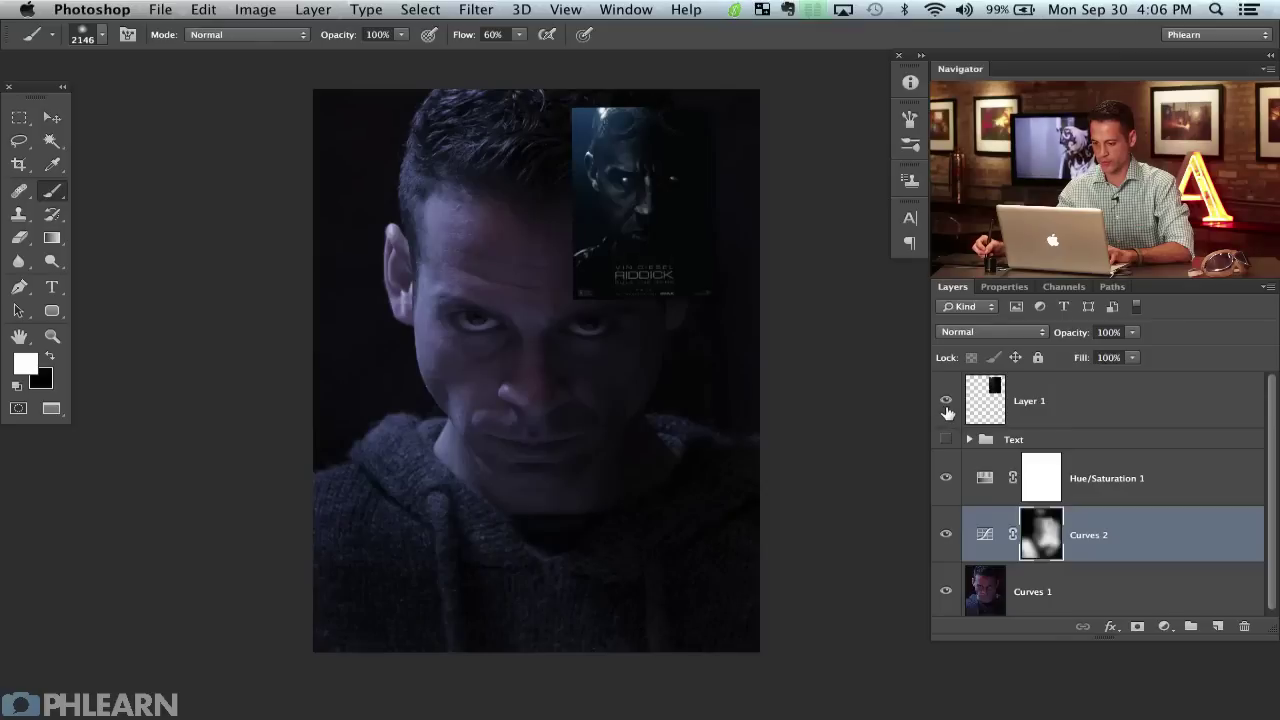
left_click(945, 404)
left_click(945, 404)
left_click(945, 404)
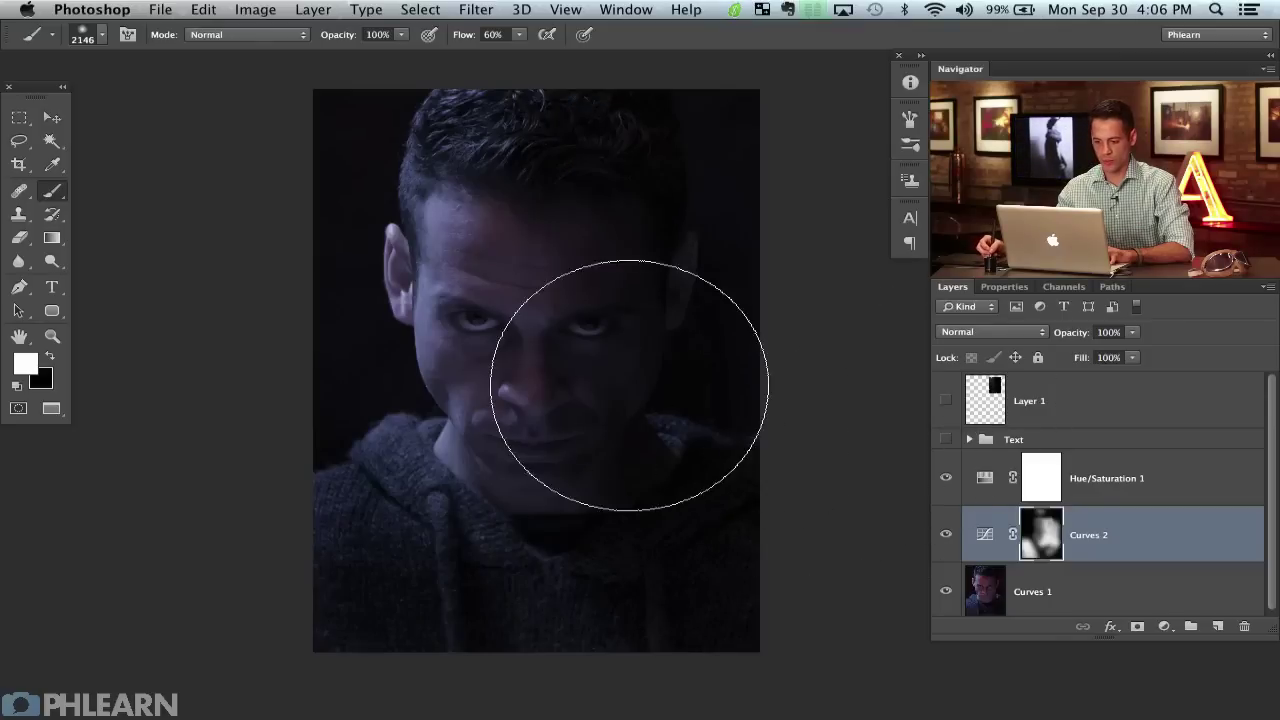
left_click_drag(617, 411, 606, 439)
Add a Curves adjustment layer above Curves 2, pull its RGB curve down to darken the image strongly, and invert its mask to black.
key("super+plus")
key("super+plus")
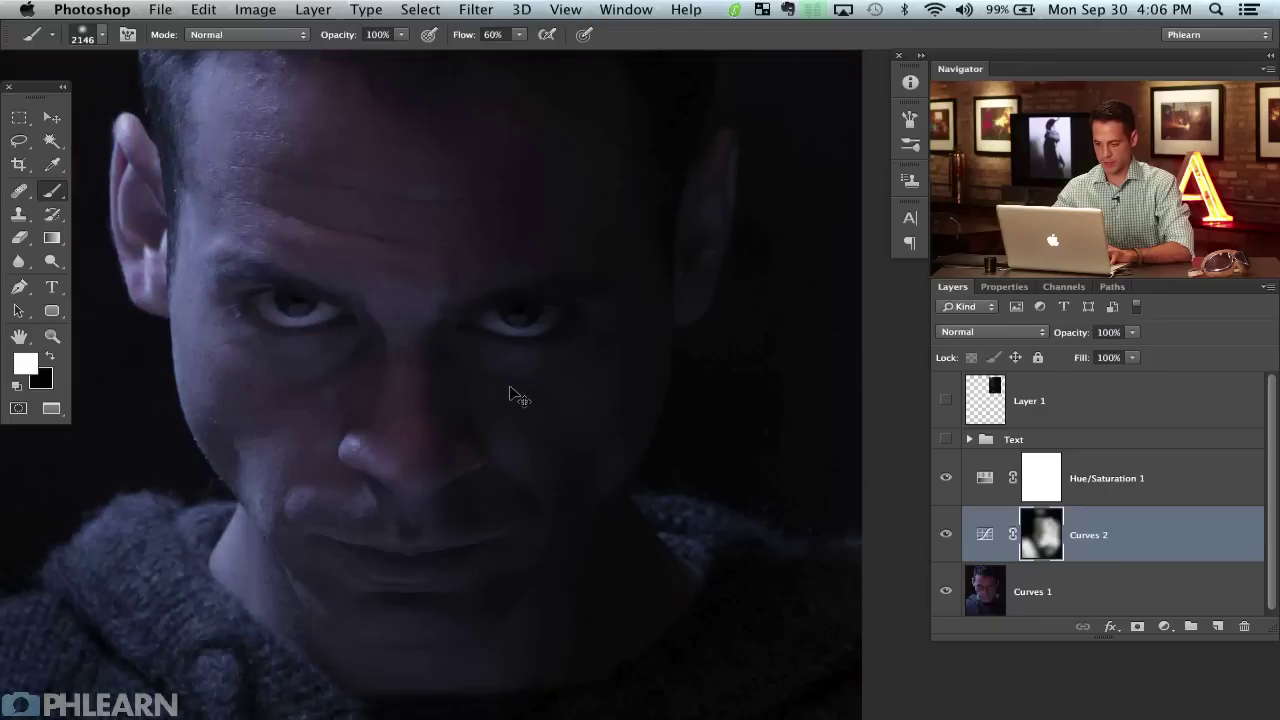
left_click_drag(429, 404, 535, 406)
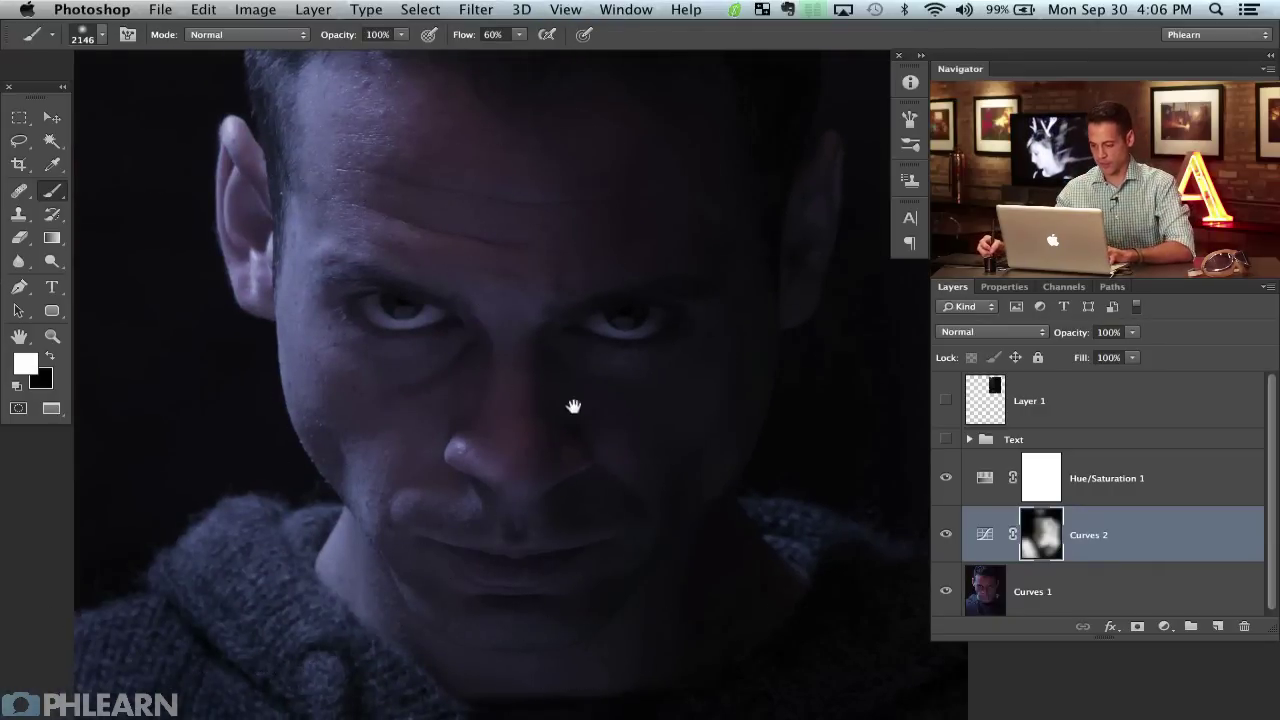
left_click_drag(559, 440, 557, 446)
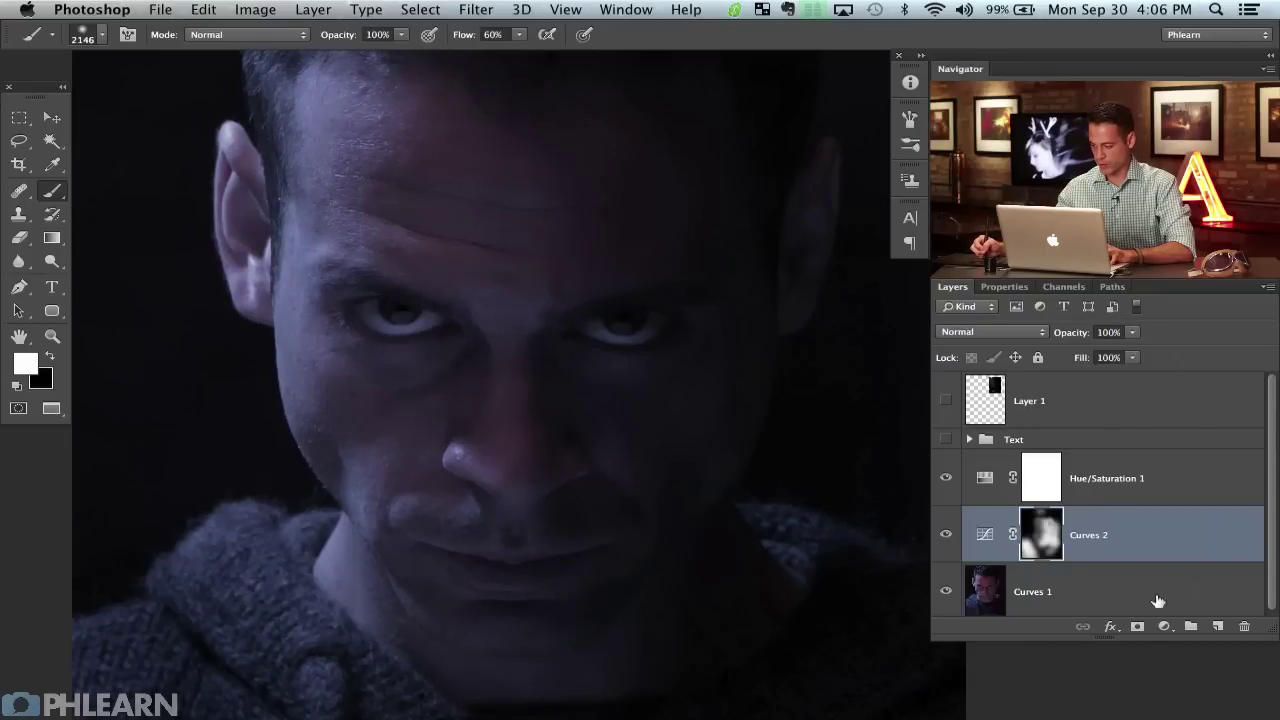
left_click(1164, 626)
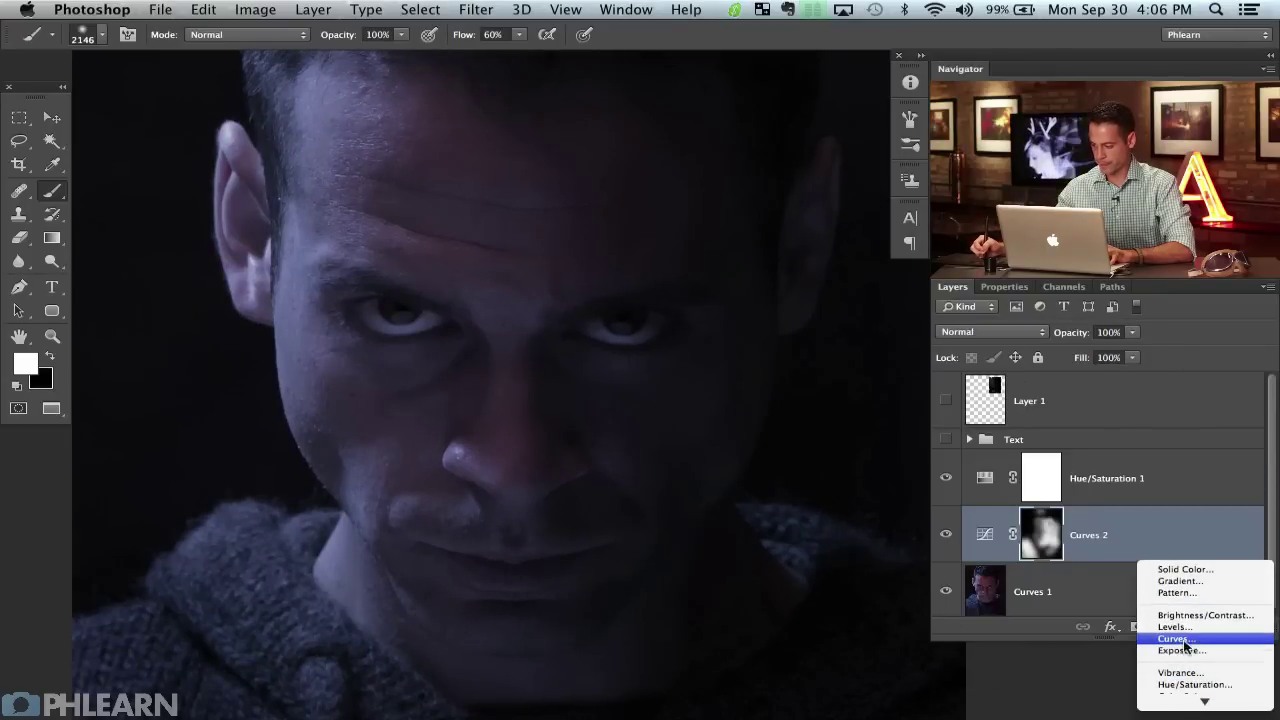
left_click(1180, 640)
left_click_drag(1123, 490, 1145, 530)
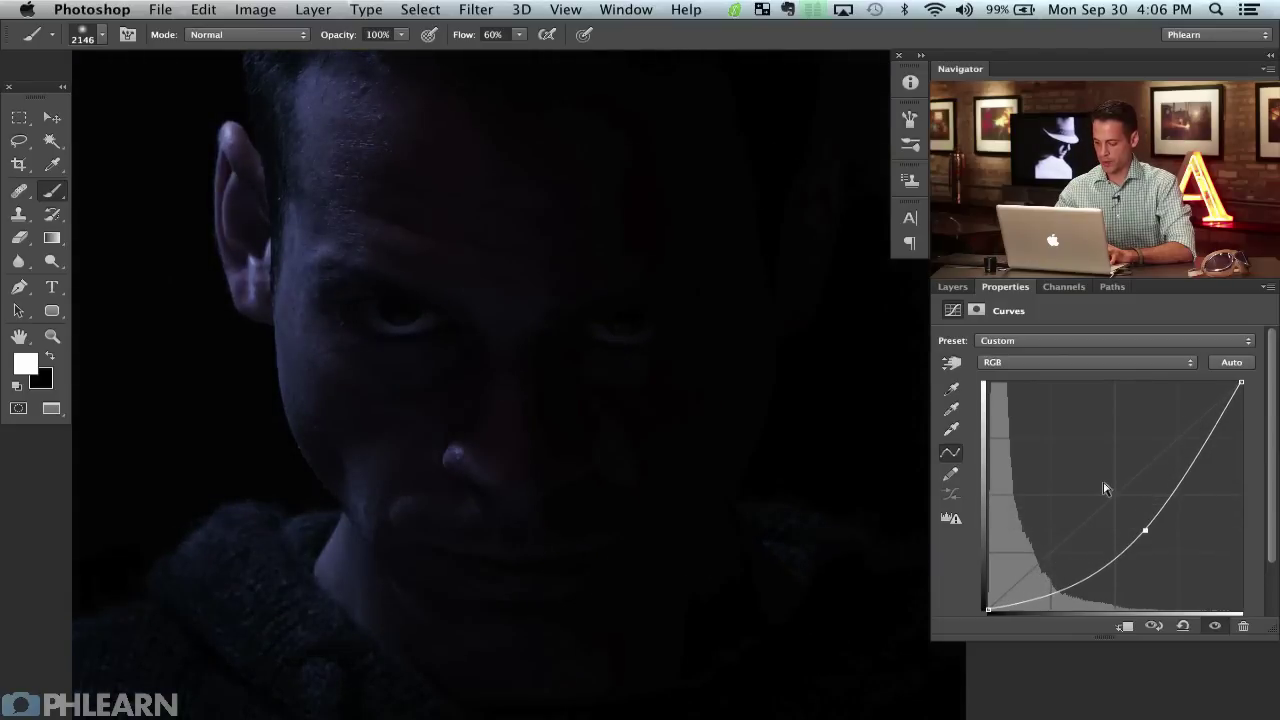
key("super+i")
Paint white on the Curves 3 mask with a brush reduced to 717 px to darken the cheeks, the eye area and the forehead.
left_click_drag(434, 434, 295, 431)
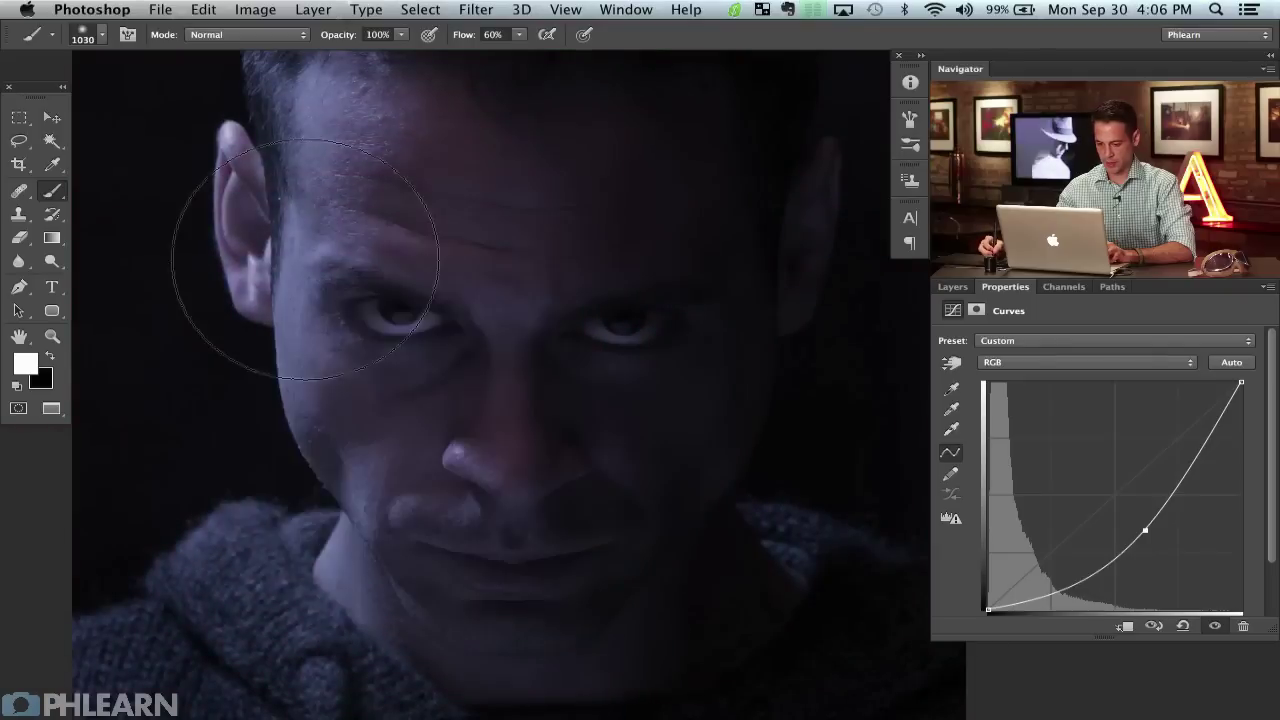
left_click(403, 393)
mouse_move(421, 401)
left_mouse_down()
mouse_move(381, 401)
mouse_move(457, 517)
mouse_move(534, 523)
mouse_move(540, 600)
mouse_move(471, 481)
mouse_move(449, 251)
mouse_move(480, 160)
mouse_move(468, 202)
left_mouse_up()
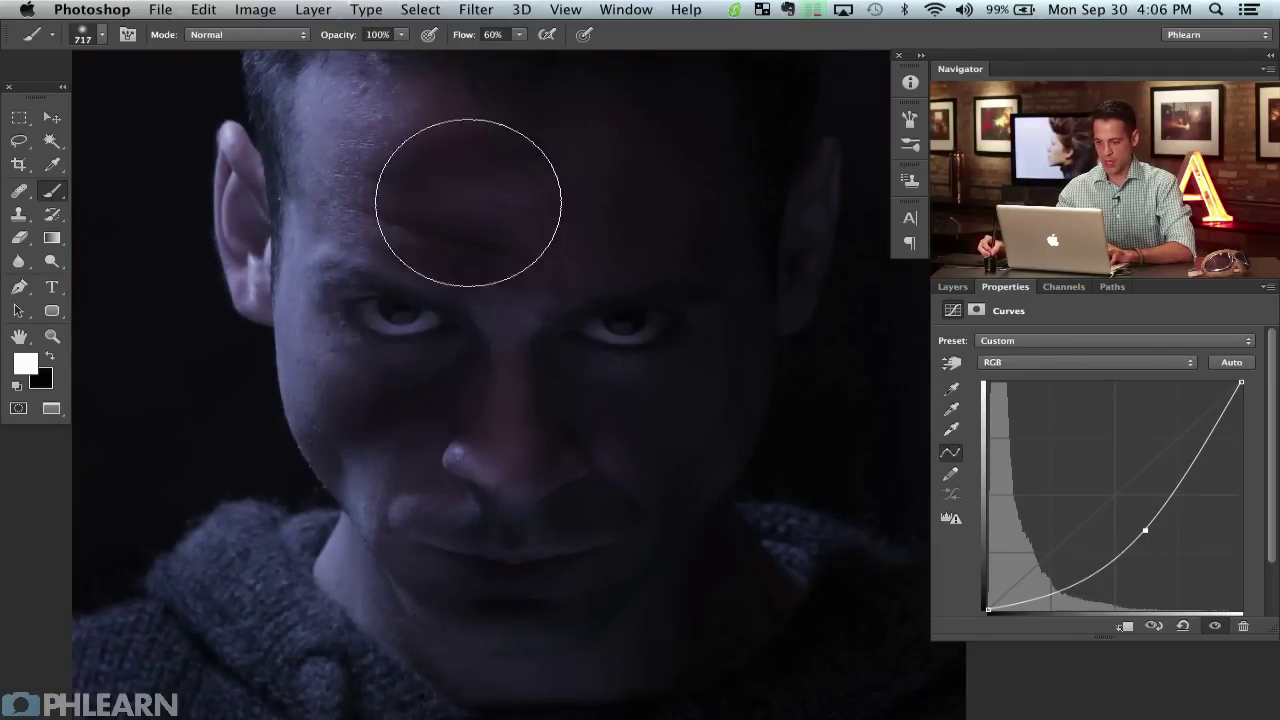
left_click(586, 400)
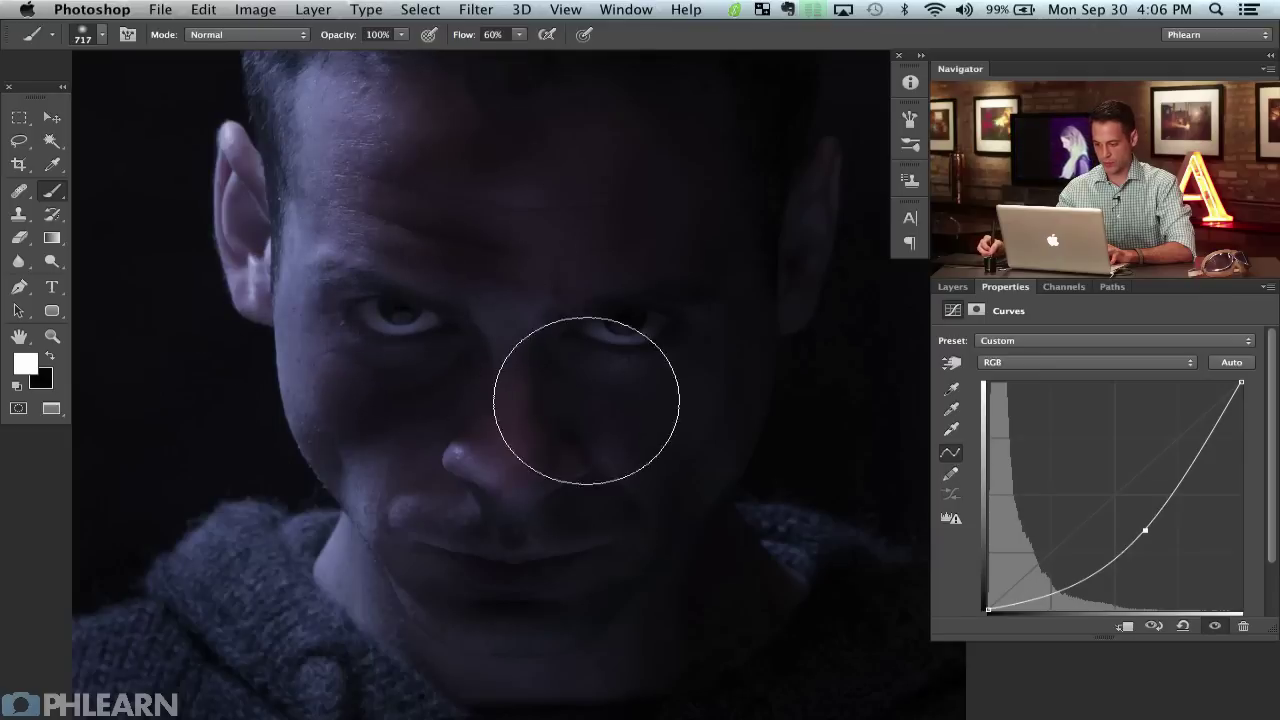
mouse_move(586, 400)
left_mouse_down()
mouse_move(548, 403)
mouse_move(486, 327)
mouse_move(493, 237)
mouse_move(518, 167)
mouse_move(479, 296)
mouse_move(506, 338)
mouse_move(548, 326)
mouse_move(497, 197)
mouse_move(362, 182)
mouse_move(296, 205)
mouse_move(309, 120)
left_mouse_up()
Extend the Curves 3 darkening with the 717 px brush over the hairline and ear, and over the jaw, chin and neck.
left_click_drag(380, 305, 479, 427)
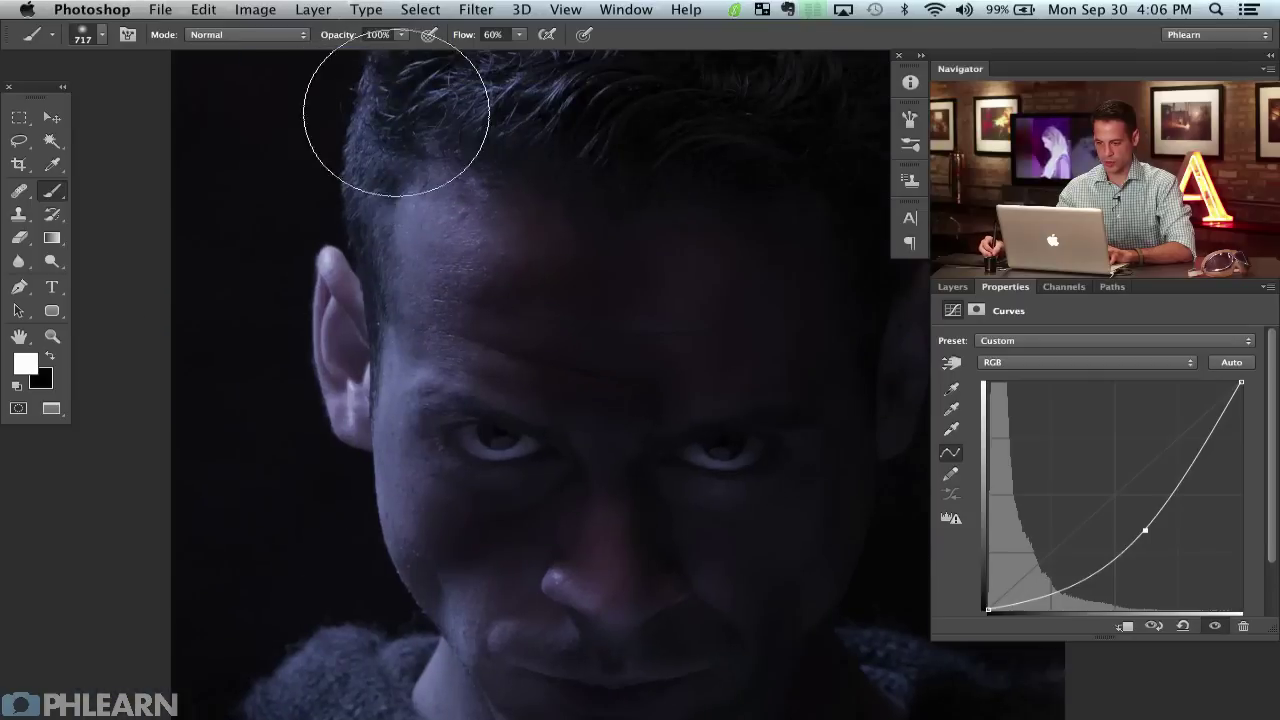
left_click_drag(506, 231, 509, 307)
left_click_drag(721, 133, 709, 144)
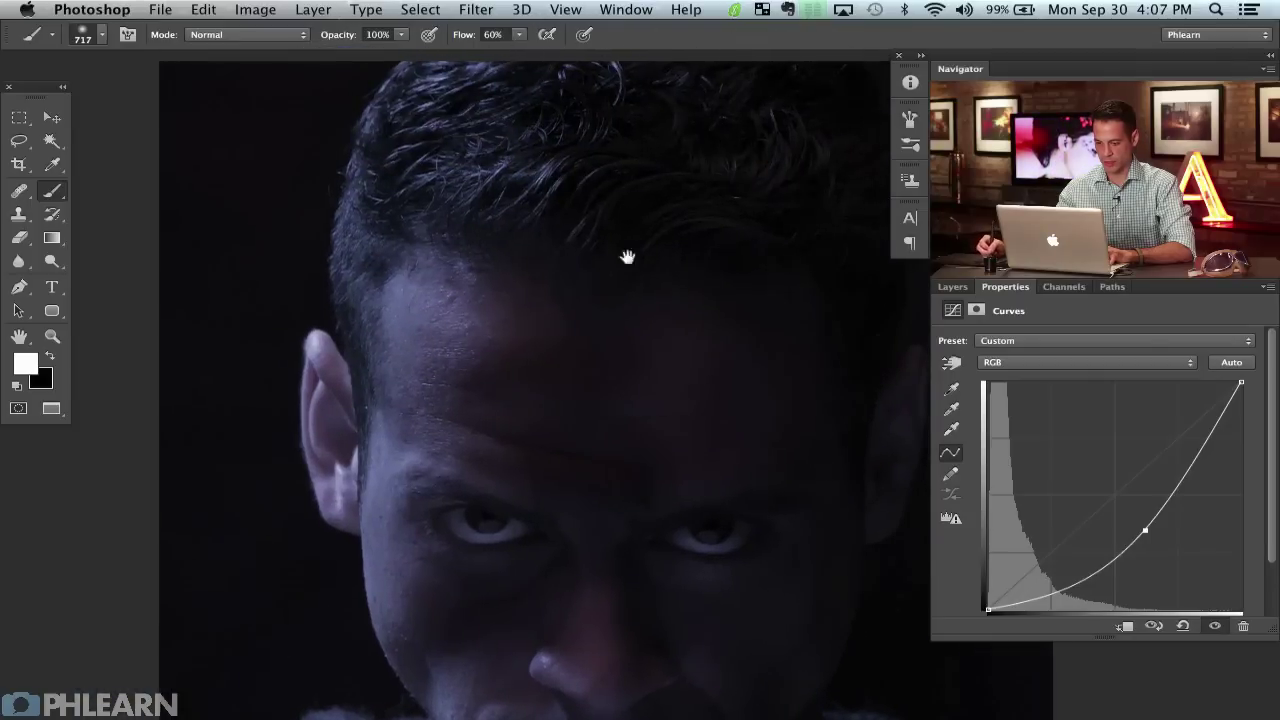
left_click_drag(628, 257, 665, 32)
mouse_move(337, 289)
left_mouse_down()
mouse_move(347, 215)
mouse_move(378, 290)
mouse_move(383, 454)
mouse_move(472, 543)
mouse_move(461, 517)
mouse_move(467, 549)
left_mouse_up()
left_click_drag(523, 613, 421, 500)
left_click_drag(501, 560, 581, 539)
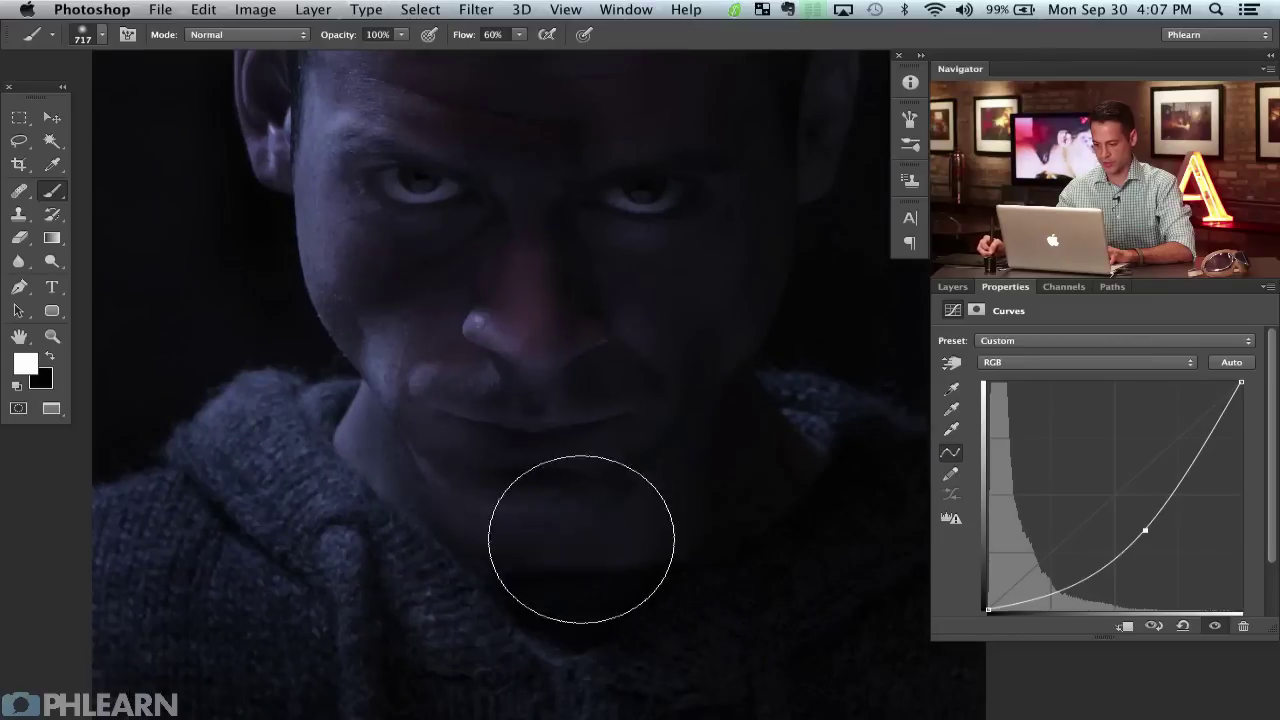
View more of the portrait and compare it with and without the Curves 3 layer.
scroll(457, 509, "up", 5)
scroll(457, 509, "left", 2)
key("super+minus")
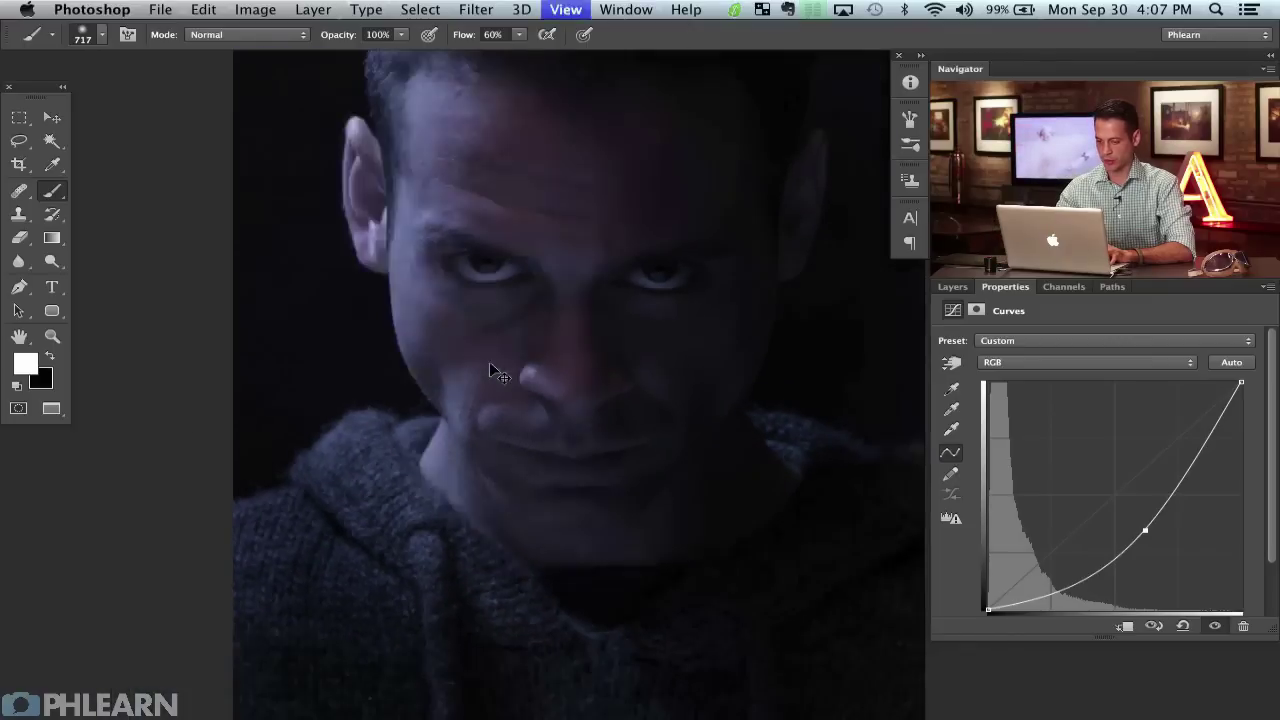
left_click_drag(557, 423, 493, 487)
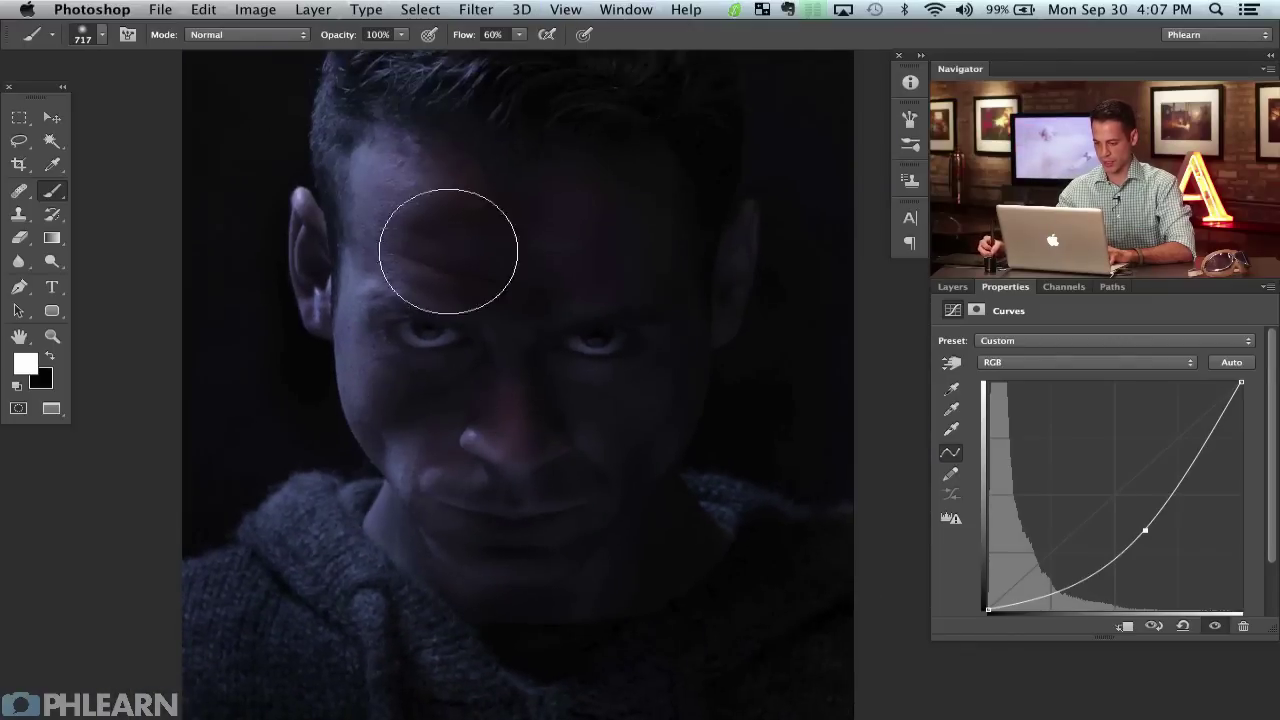
left_click(954, 287)
left_click(946, 535)
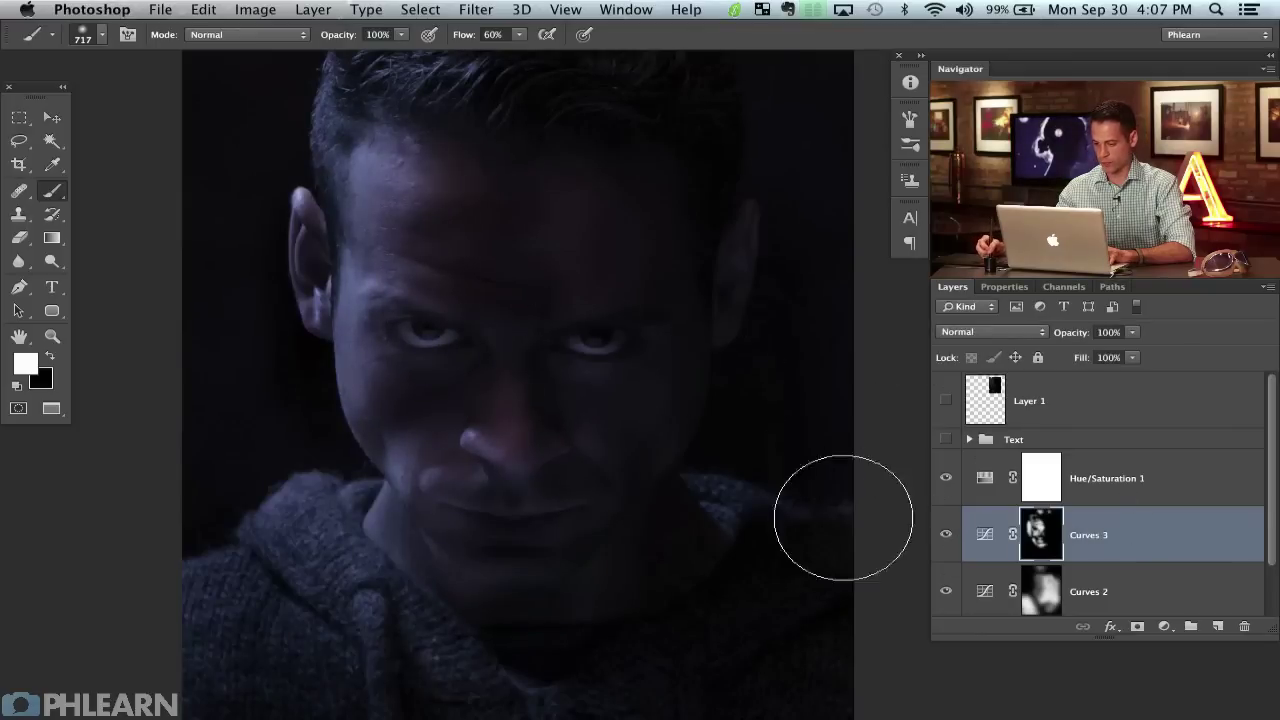
In the Curves 3 blending options, split the Underlying Layer highlight slider to 0 / 95 so the darkening spares the brighter tones.
scroll(860, 500, "left", 3)
double_click(1137, 535)
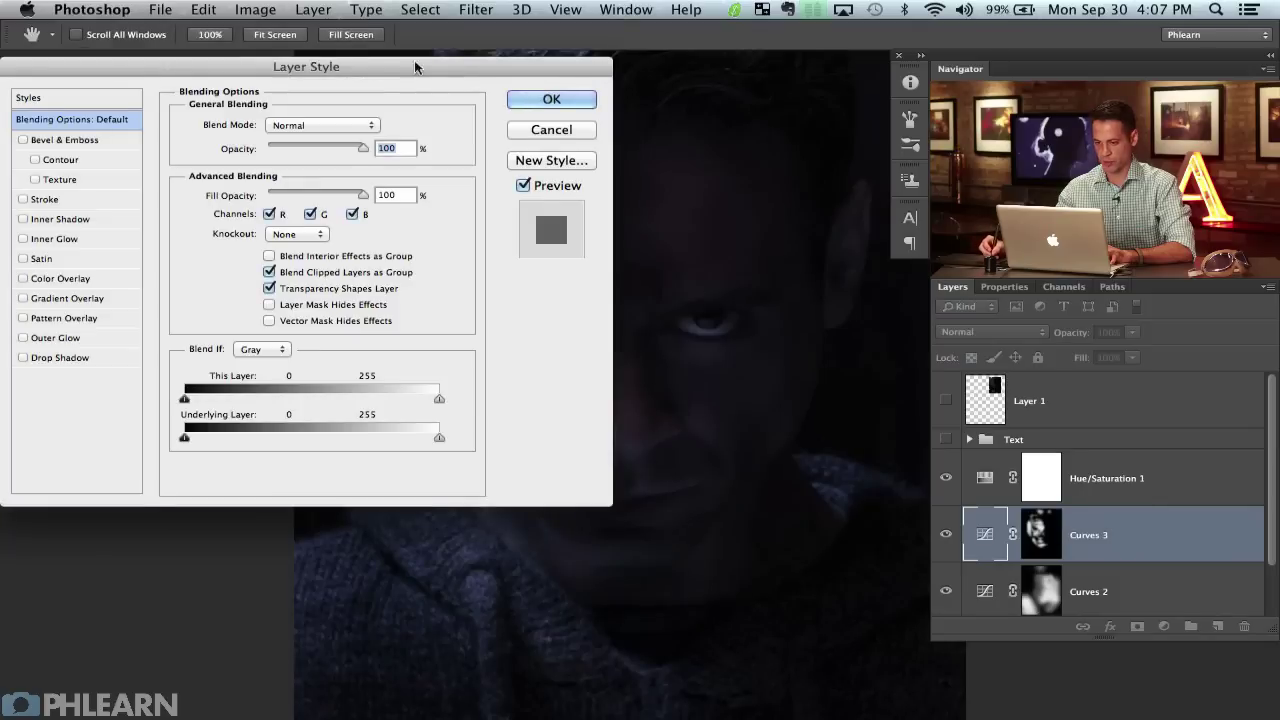
left_click_drag(414, 60, 242, 71)
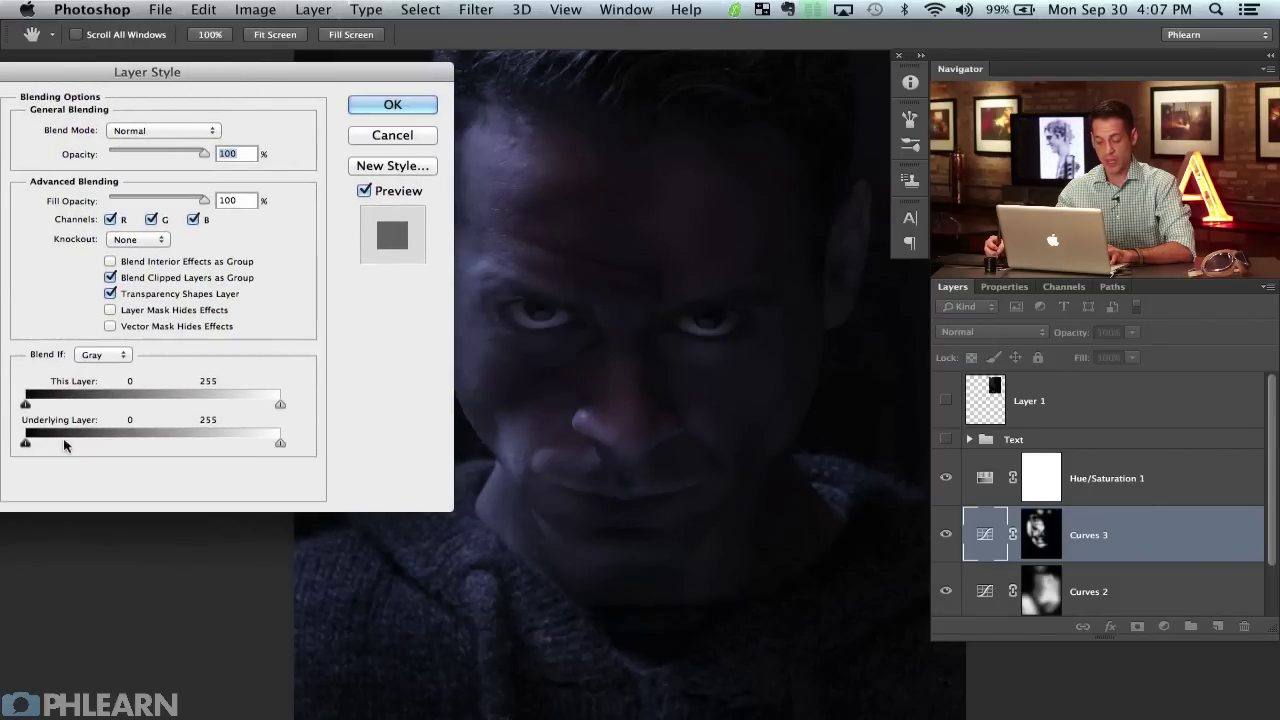
key("alt")
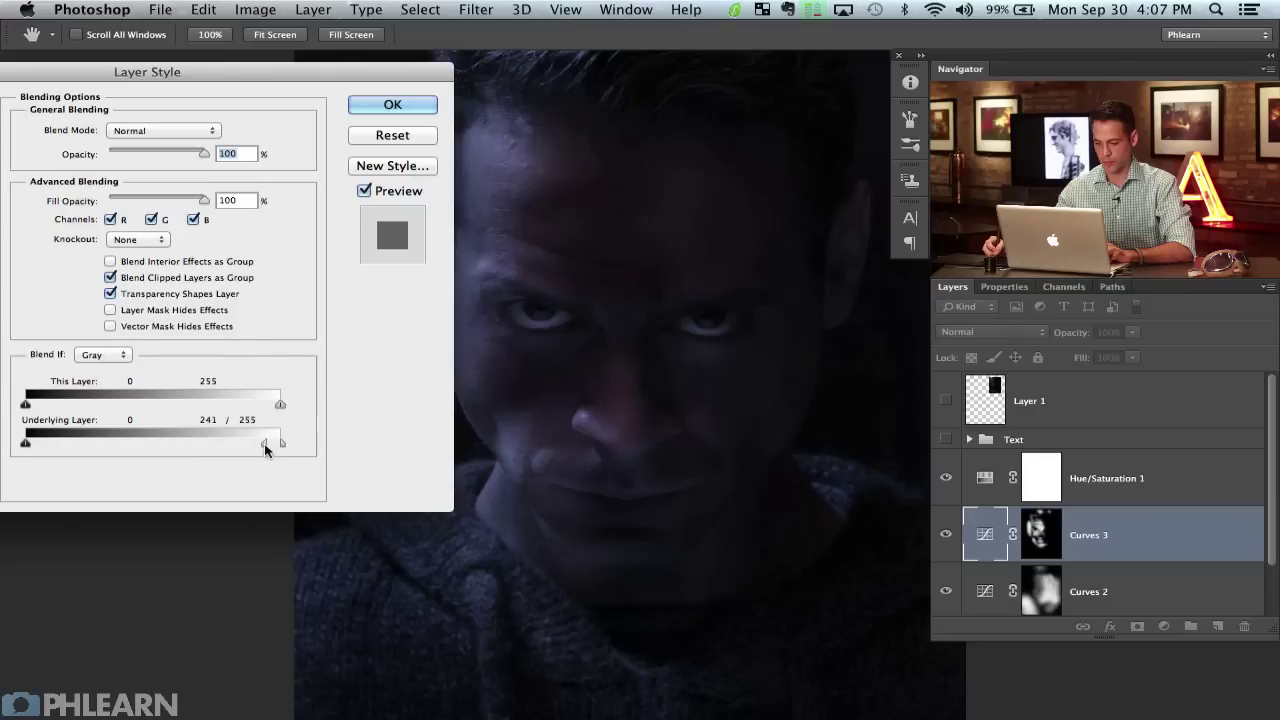
left_click_drag(279, 444, 14, 443)
left_click_drag(281, 443, 120, 432)
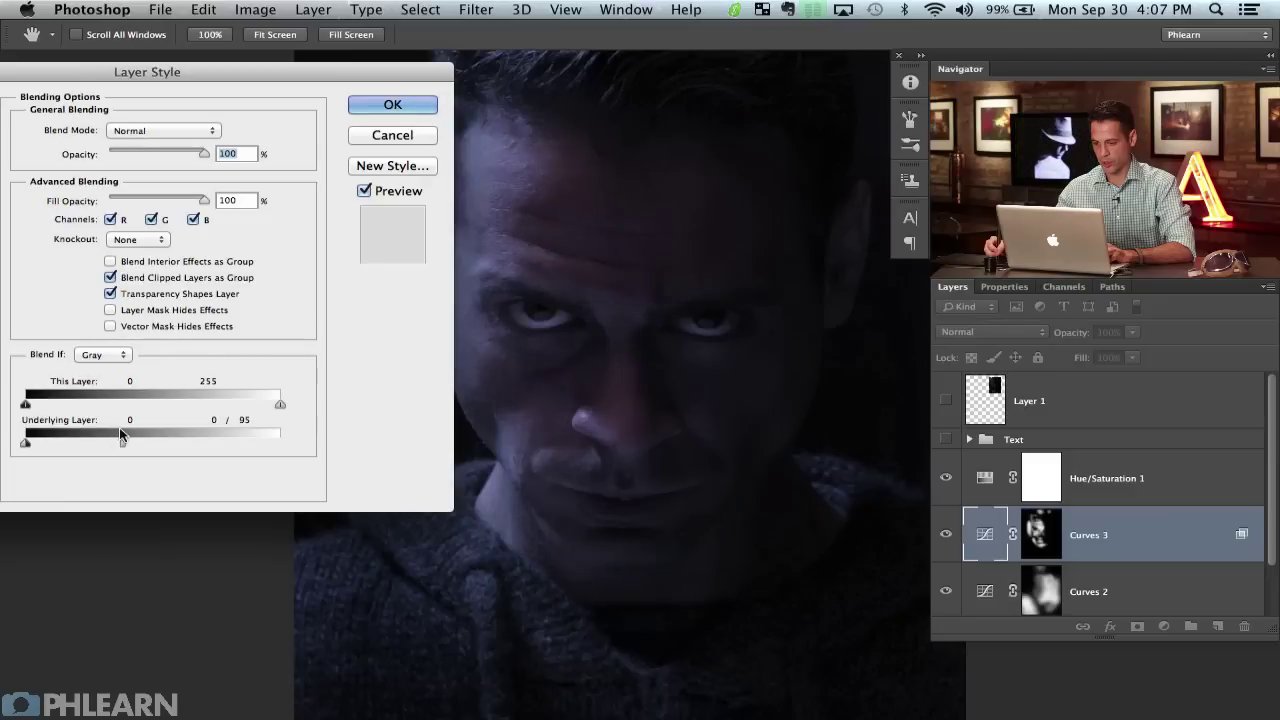
Compare the portrait with and without the Blend If setting in the preview, and apply the blending options to Curves 3.
left_click(364, 190)
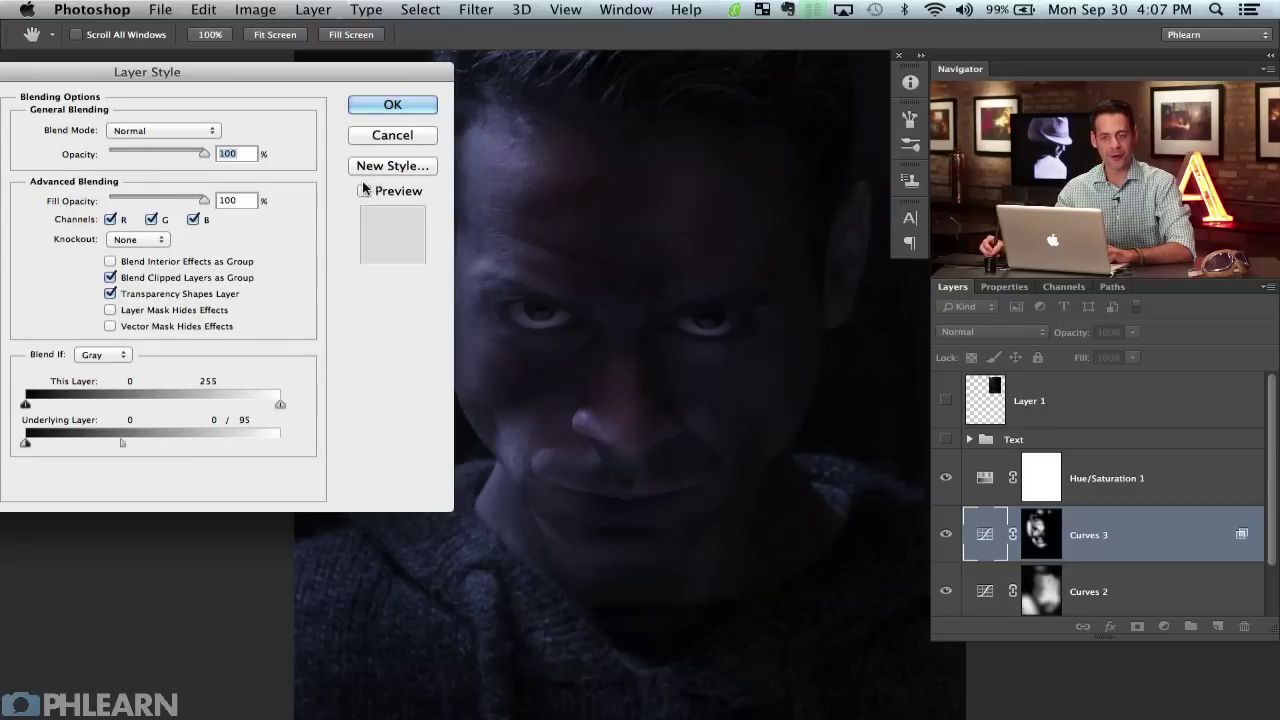
left_click(365, 192)
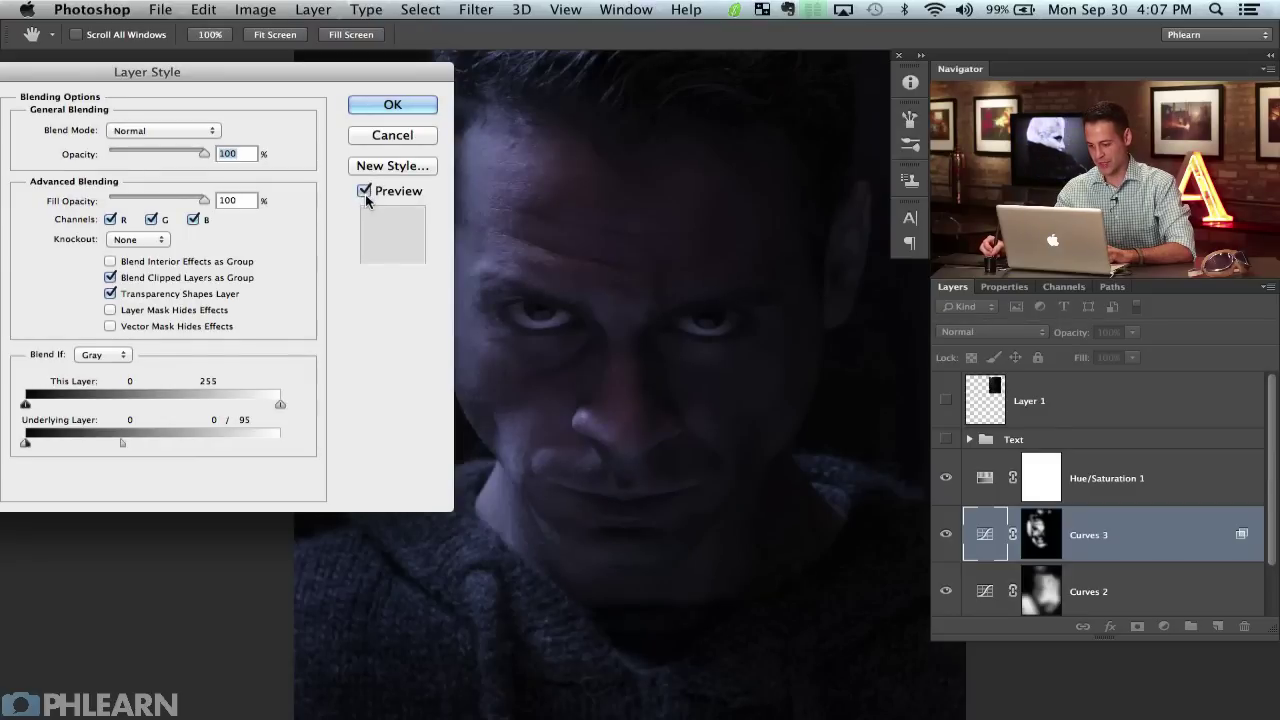
left_click(365, 190)
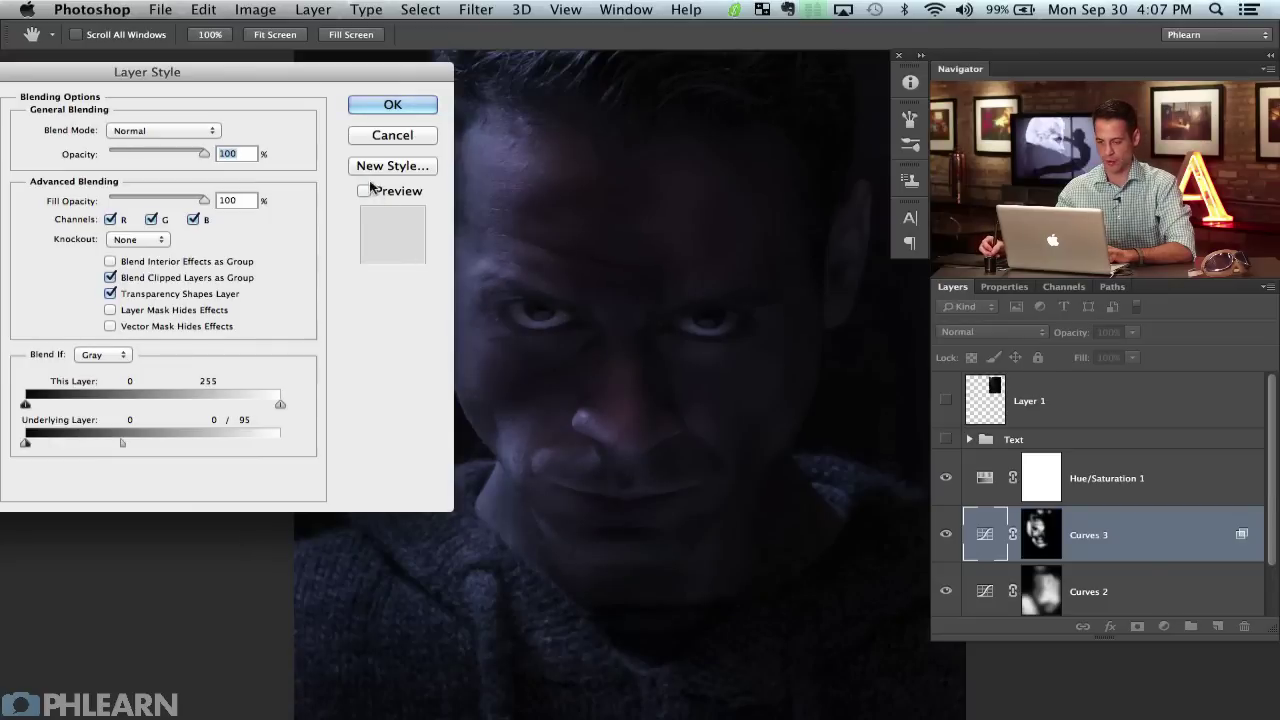
left_click(366, 190)
left_click(391, 106)
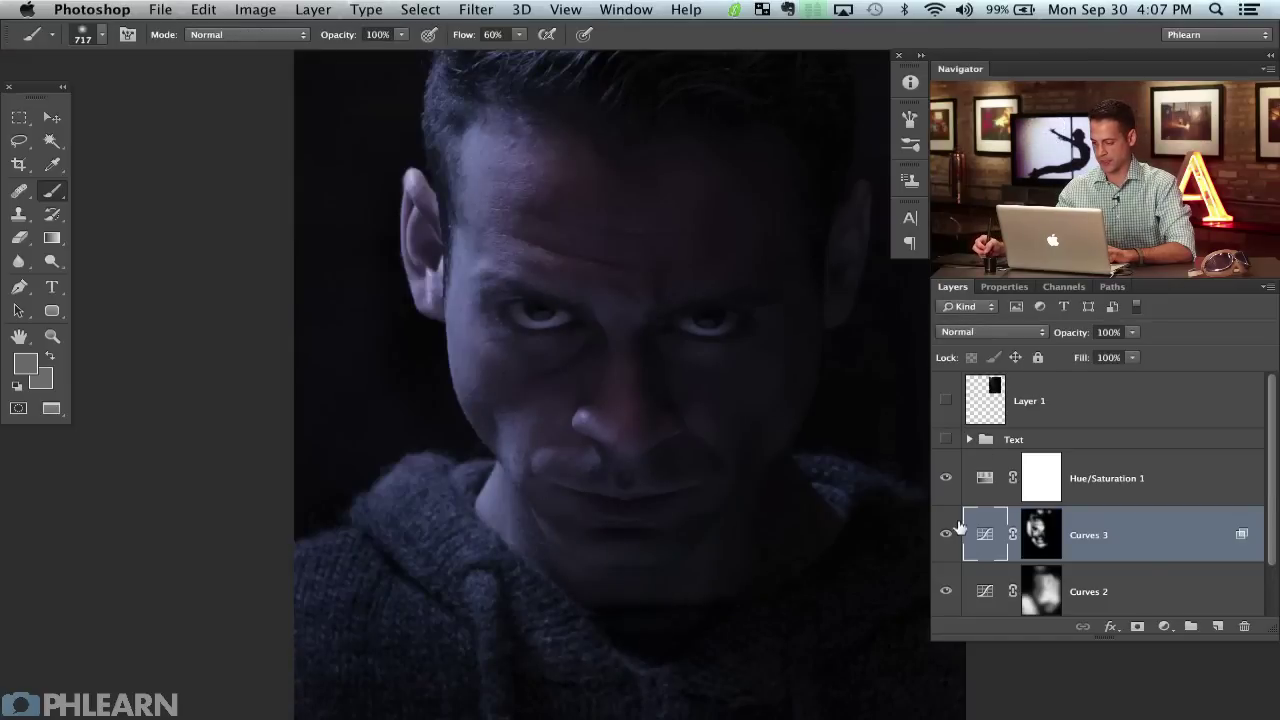
Toggle the visibility of Curves 3 to check its blended darkening on the face.
left_click(946, 534)
left_click(946, 534)
left_click(946, 534)
left_click(946, 534)
Add a Curves adjustment layer above Curves 3 and raise the RGB midtones to brighten the portrait.
left_click_drag(734, 486, 638, 491)
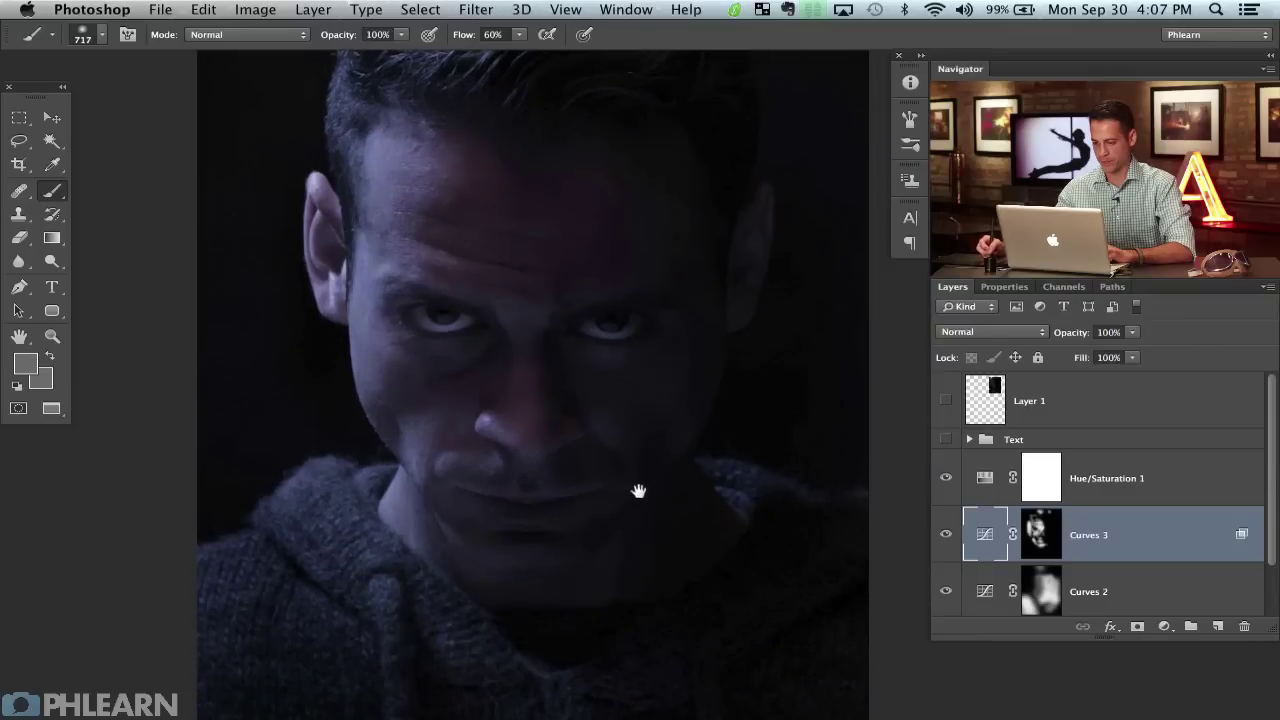
left_click(1162, 626)
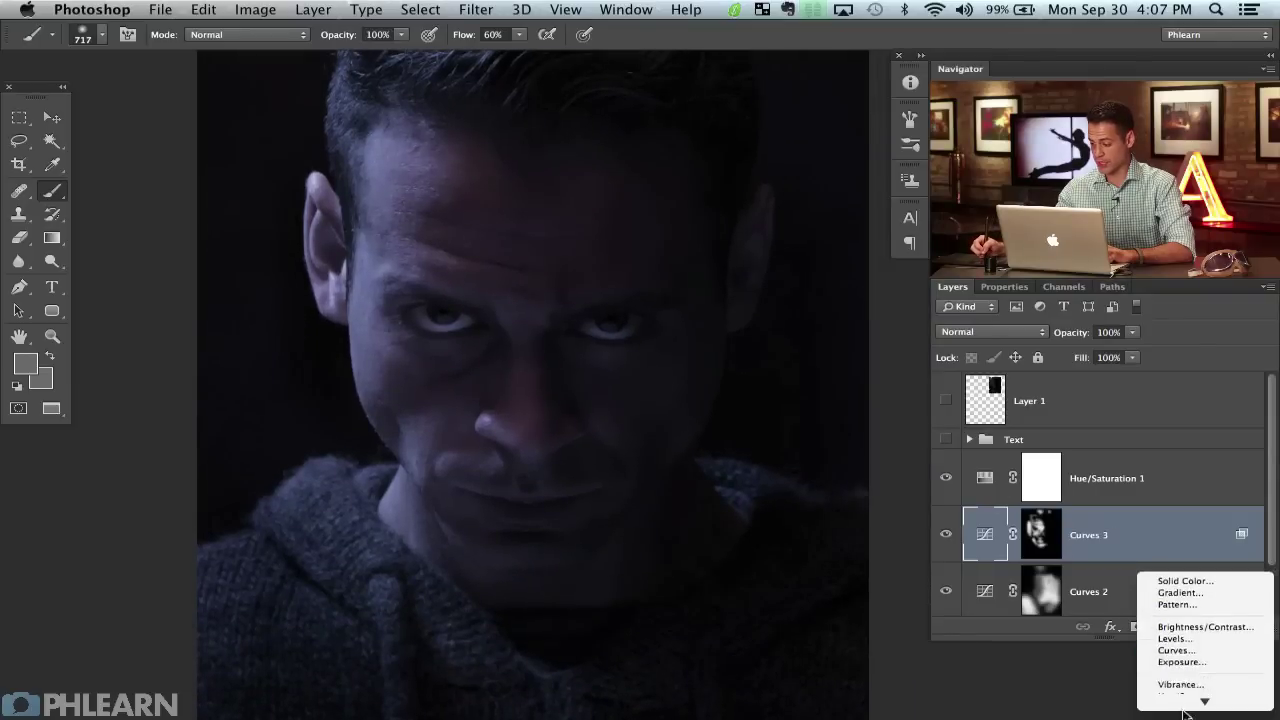
left_click(1172, 614)
left_click_drag(1107, 503, 1076, 462)
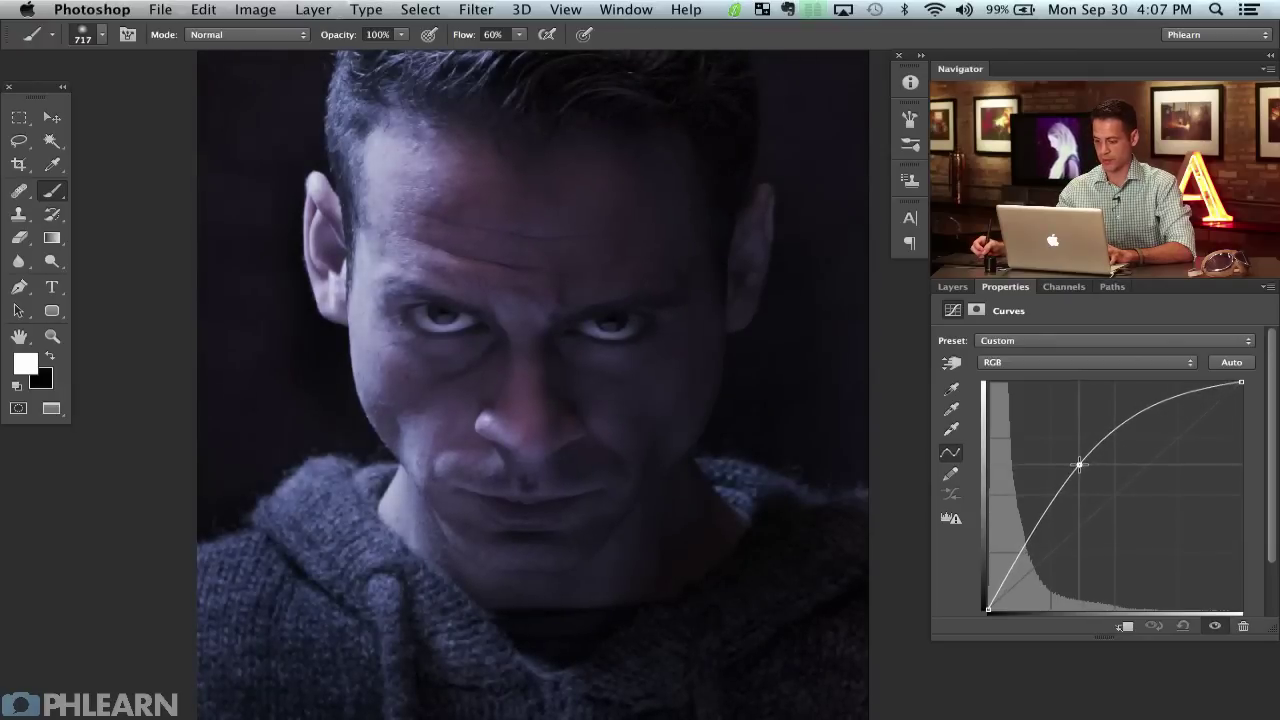
Invert the Curves 4 mask and paint white on it from the forehead down over the face to reveal the brightening.
key("super+i")
mouse_move(487, 299)
left_mouse_down()
mouse_move(439, 204)
mouse_move(450, 179)
mouse_move(454, 316)
mouse_move(490, 307)
mouse_move(523, 485)
mouse_move(502, 505)
mouse_move(470, 499)
mouse_move(423, 375)
mouse_move(384, 376)
mouse_move(394, 340)
mouse_move(607, 310)
mouse_move(592, 303)
mouse_move(659, 398)
mouse_move(625, 434)
mouse_move(615, 325)
mouse_move(479, 207)
mouse_move(550, 232)
mouse_move(430, 228)
mouse_move(426, 382)
mouse_move(438, 398)
mouse_move(387, 540)
mouse_move(381, 519)
mouse_move(471, 606)
left_mouse_up()
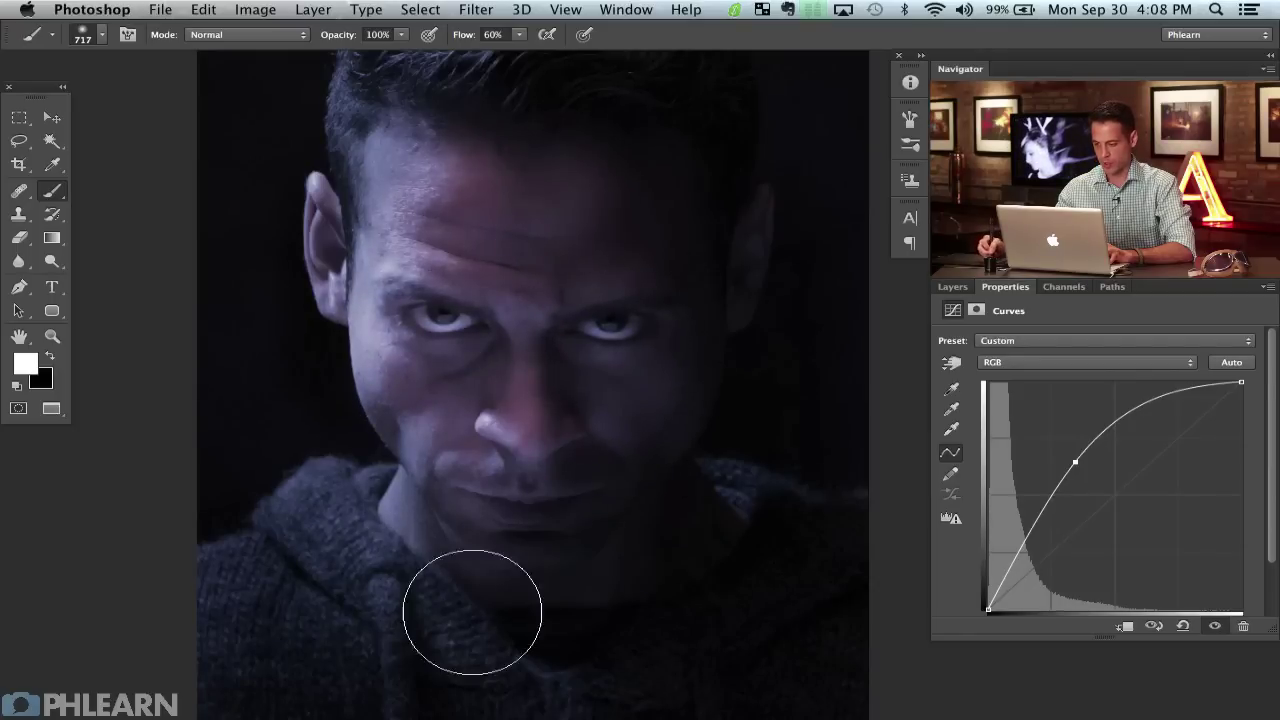
left_click(947, 287)
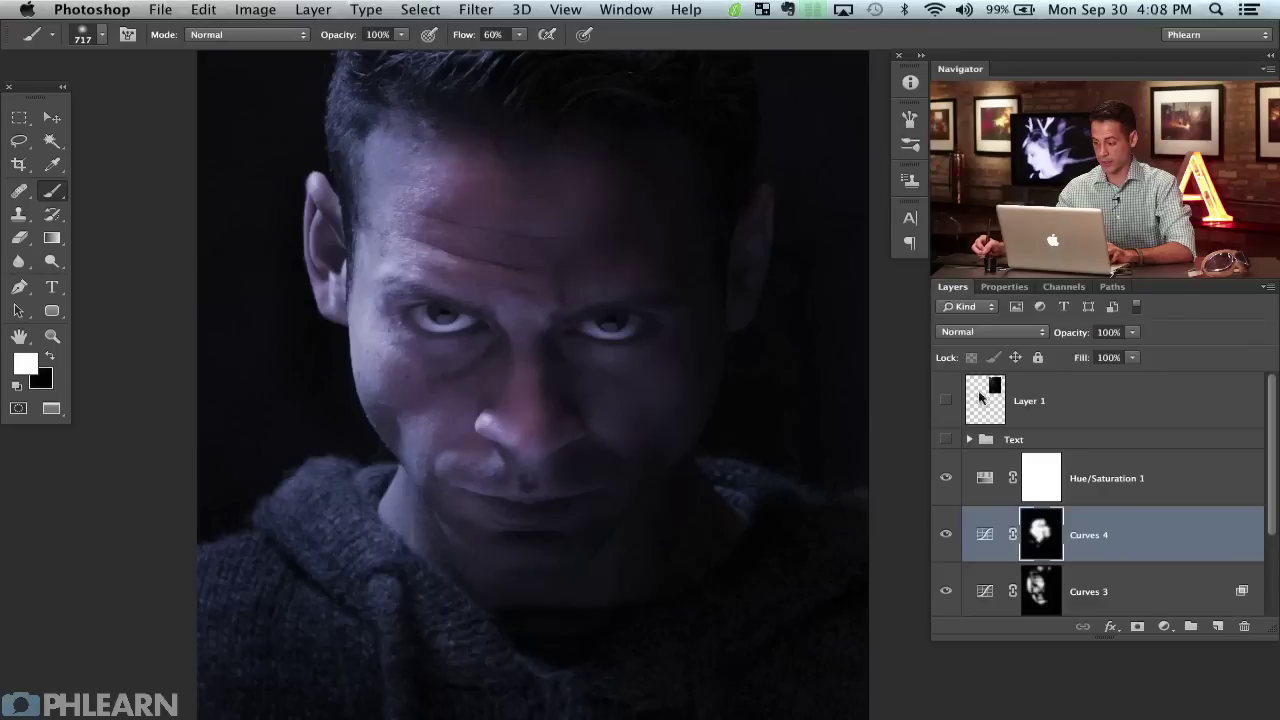
Compare the portrait with and without the painted brightening of Curves 4.
left_click(948, 537)
left_click(947, 537)
left_click(944, 538)
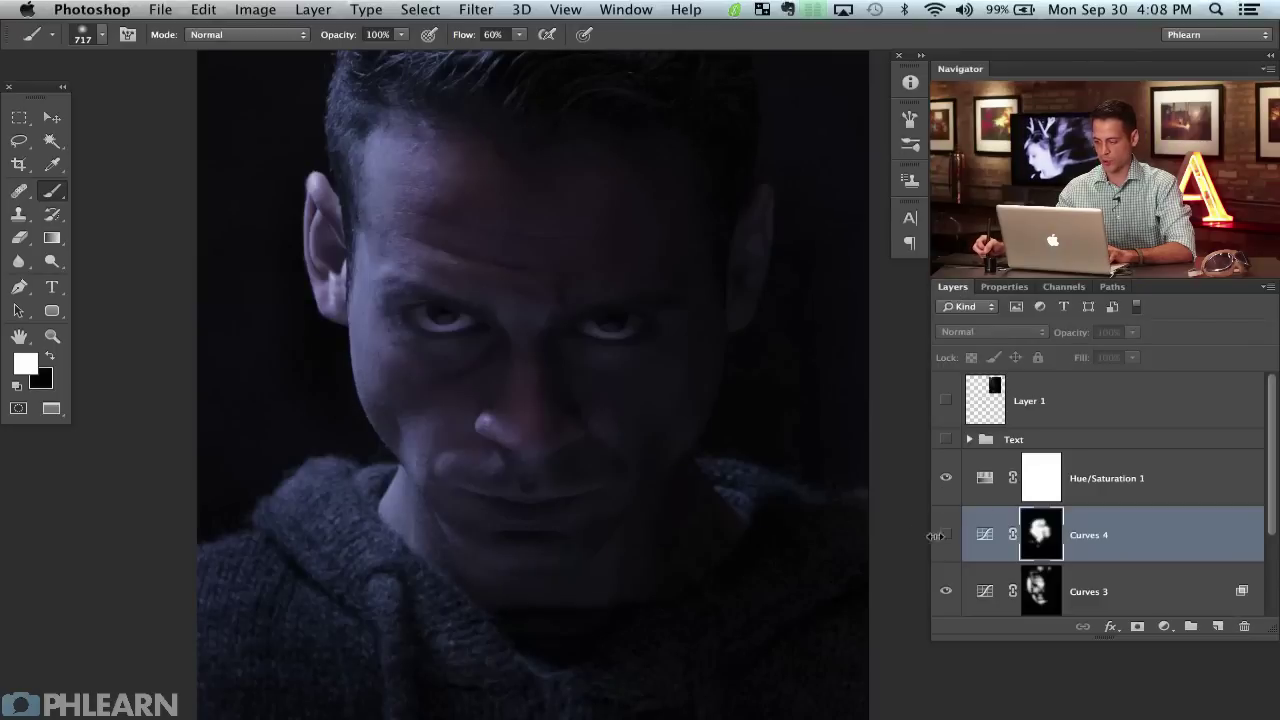
left_click(944, 537)
left_click_drag(626, 506, 690, 486)
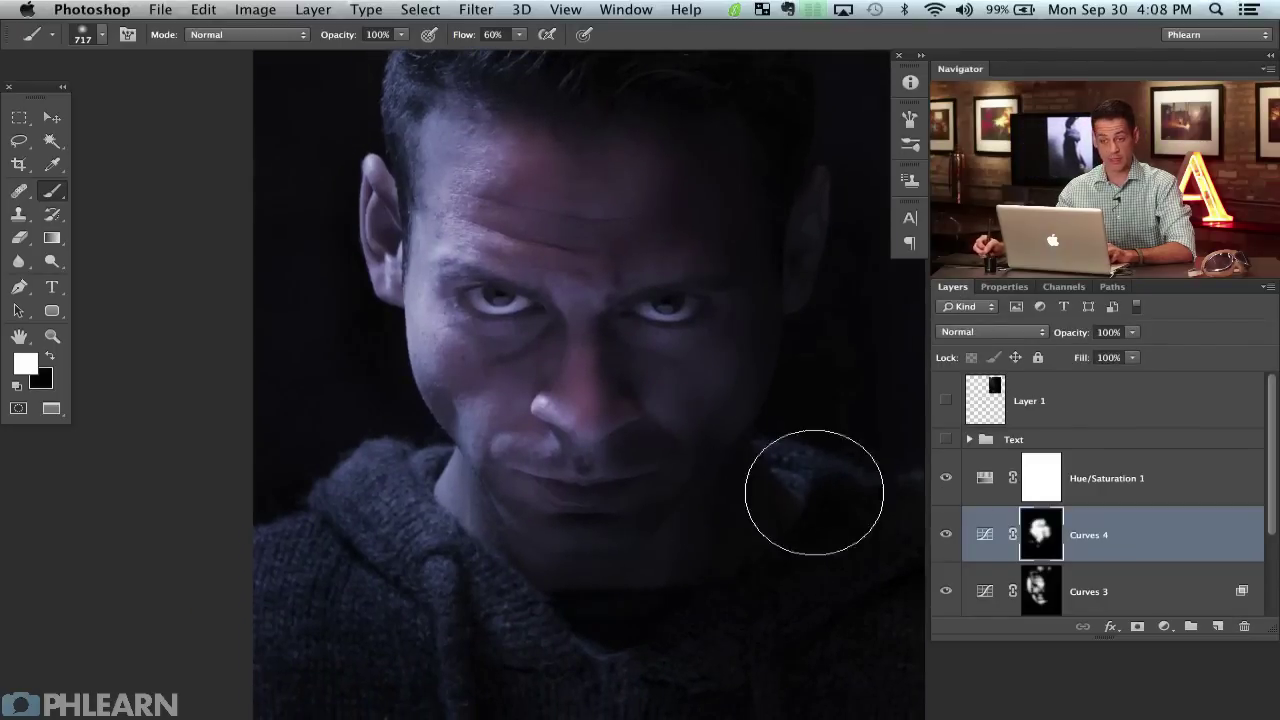
In the Curves 4 blending options, split the Underlying Layer shadow slider to 0 / 160 and apply it.
double_click(1168, 546)
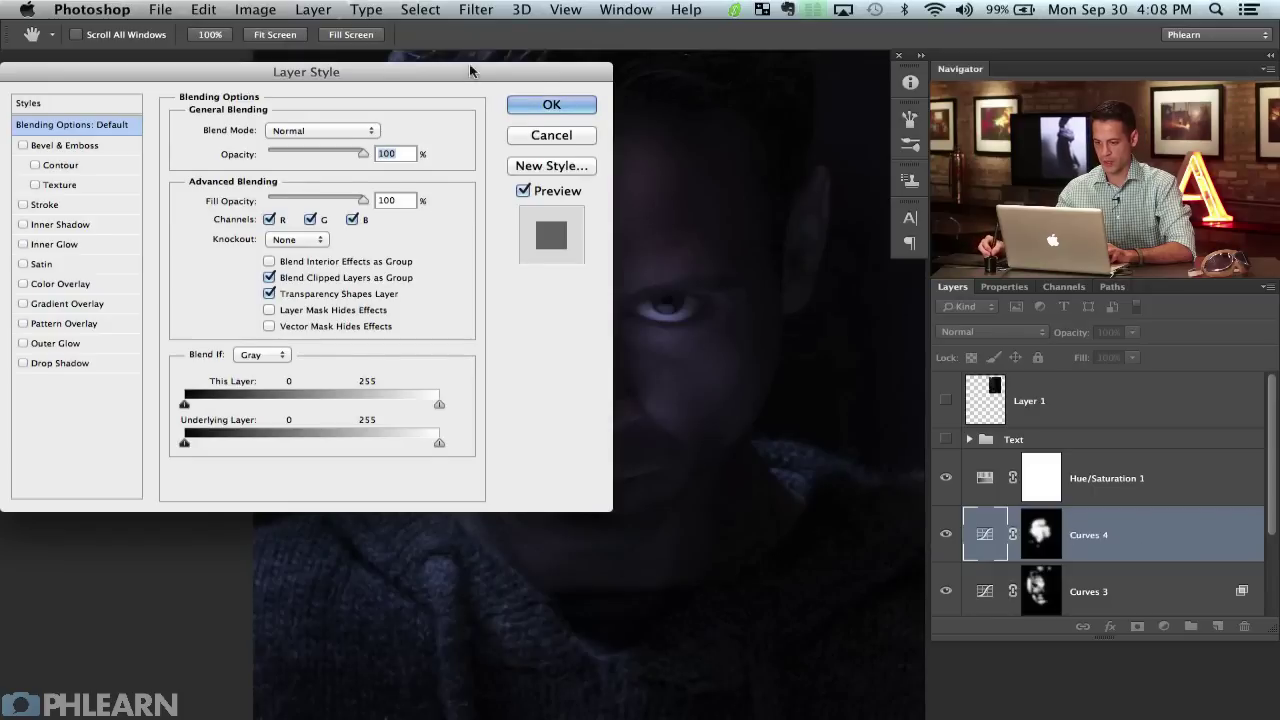
left_click_drag(471, 71, 316, 92)
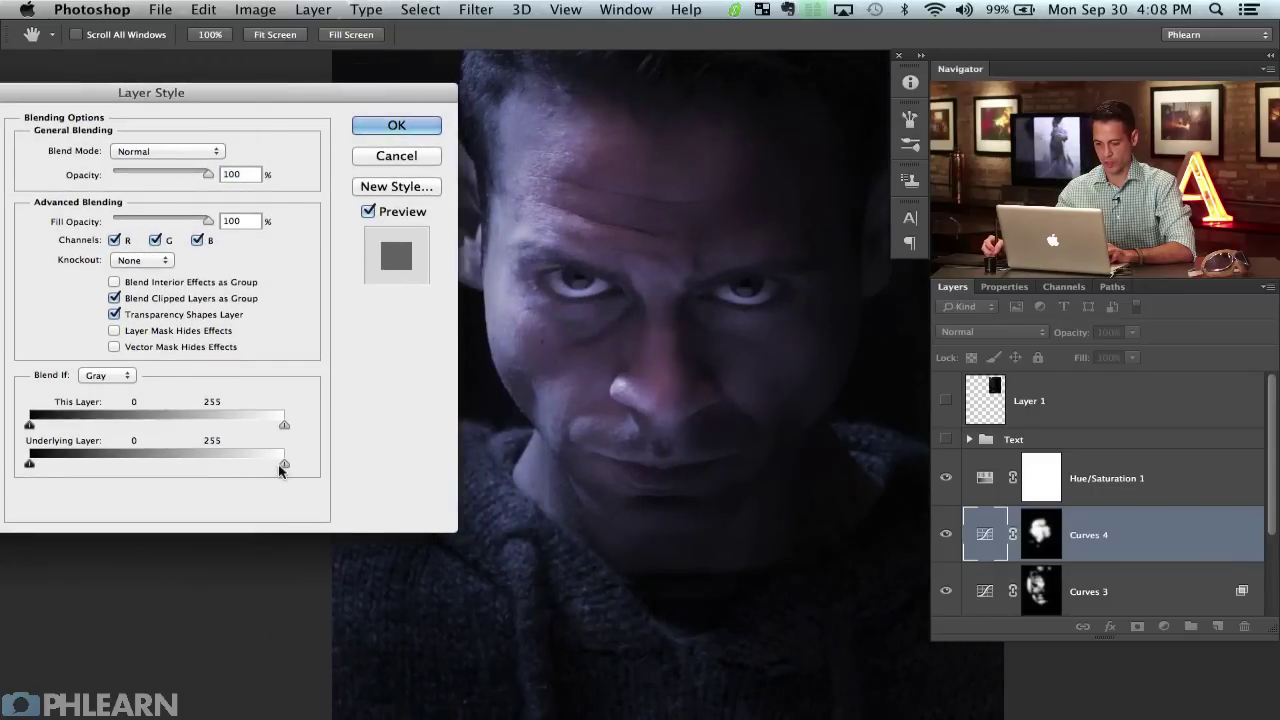
left_click_drag(29, 464, 191, 464)
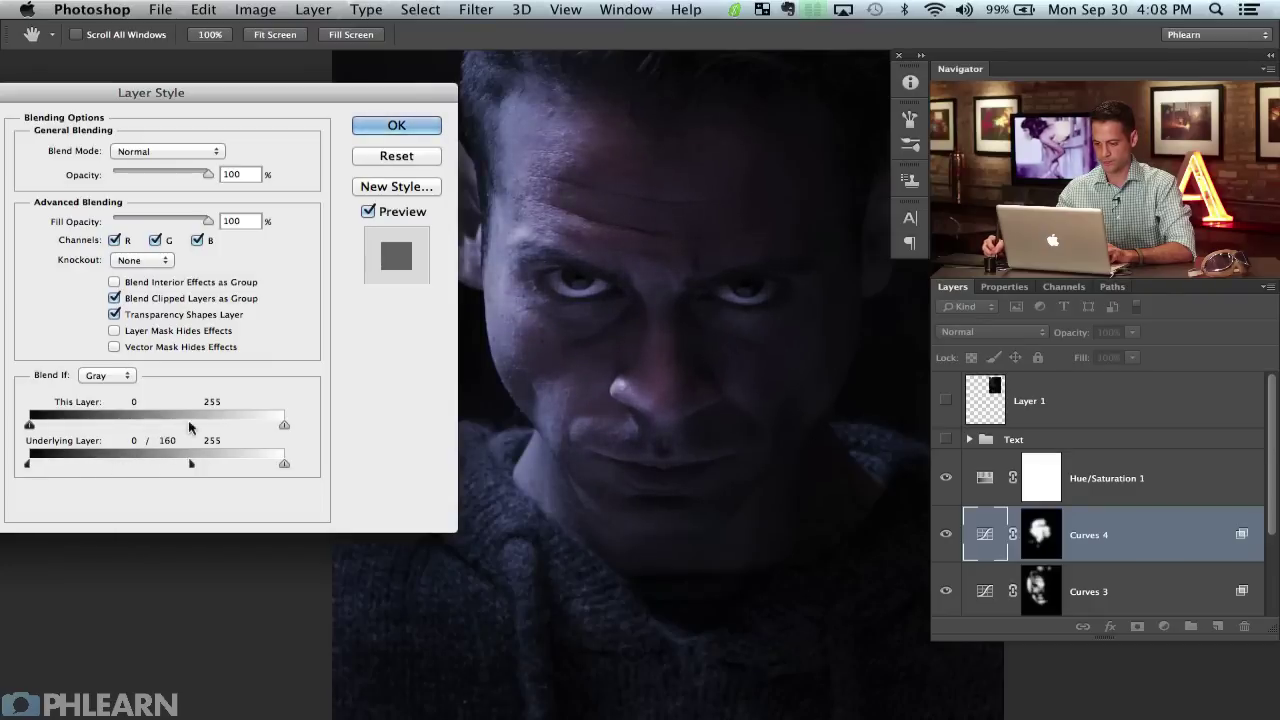
left_click(225, 177)
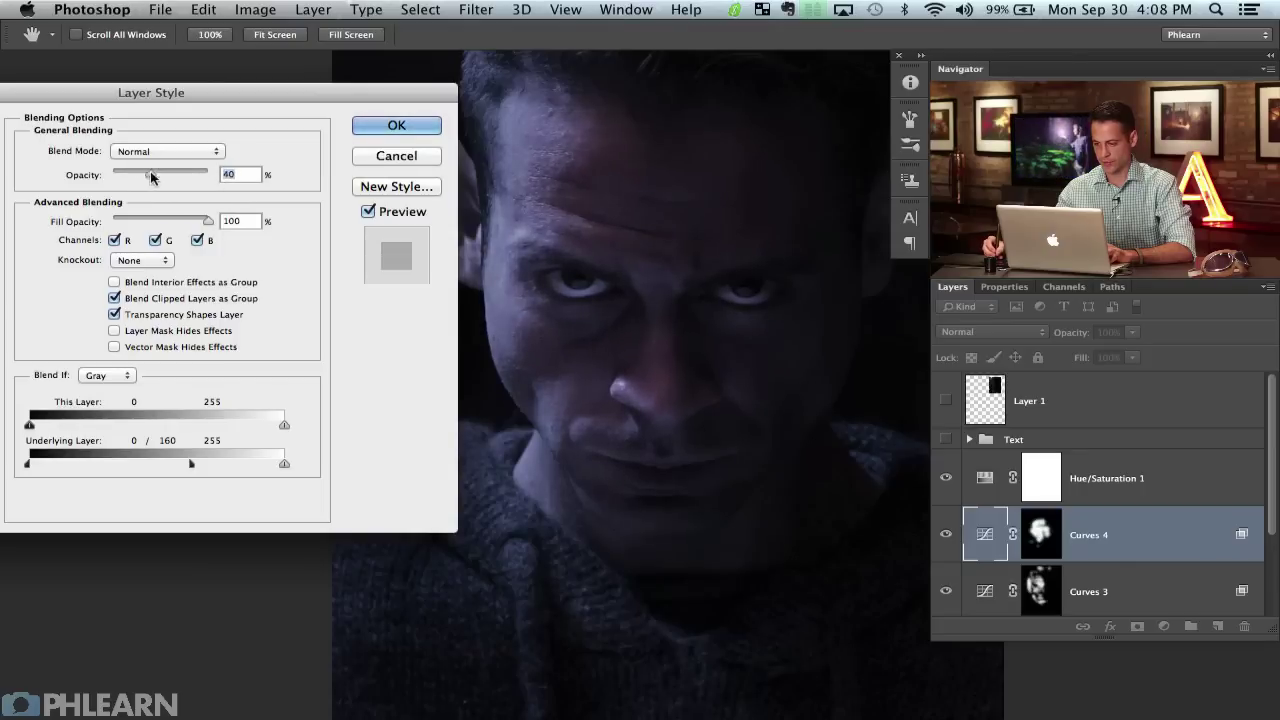
left_click(396, 125)
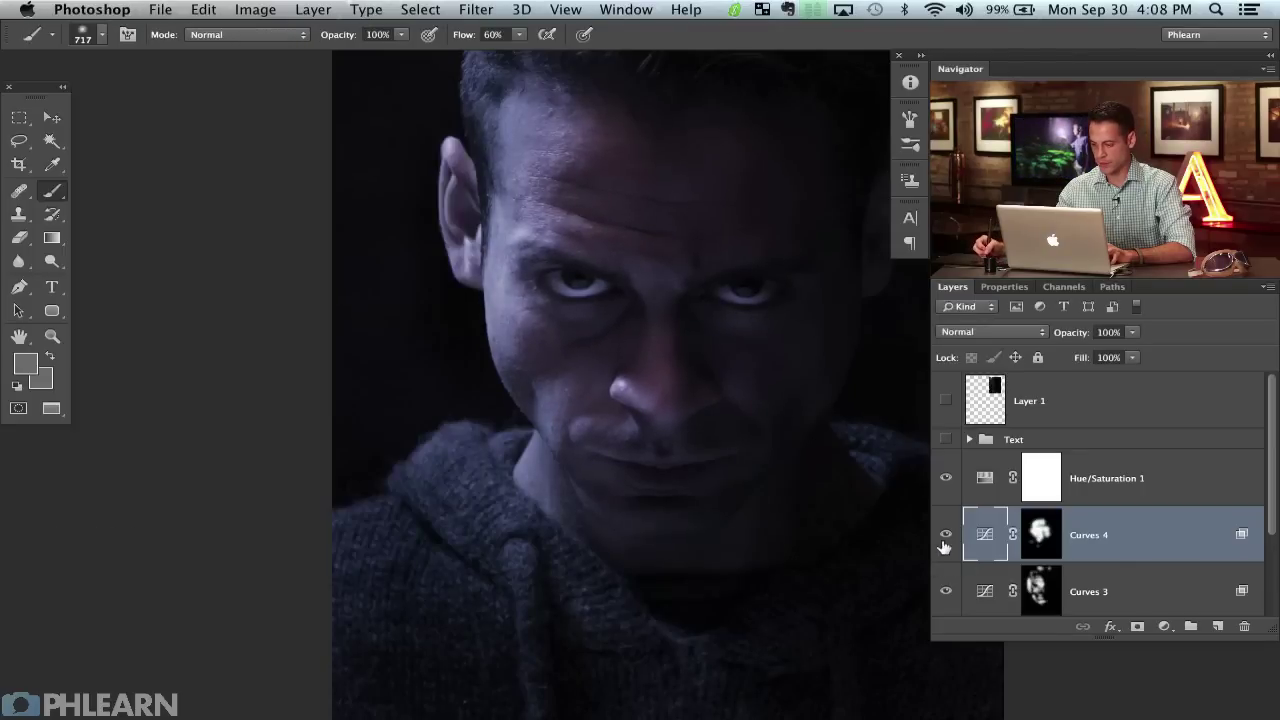
Toggle the visibility of Curves 4 to check its blended brightening on the face.
left_click(945, 538)
left_click(945, 538)
left_click(945, 537)
left_click(945, 537)
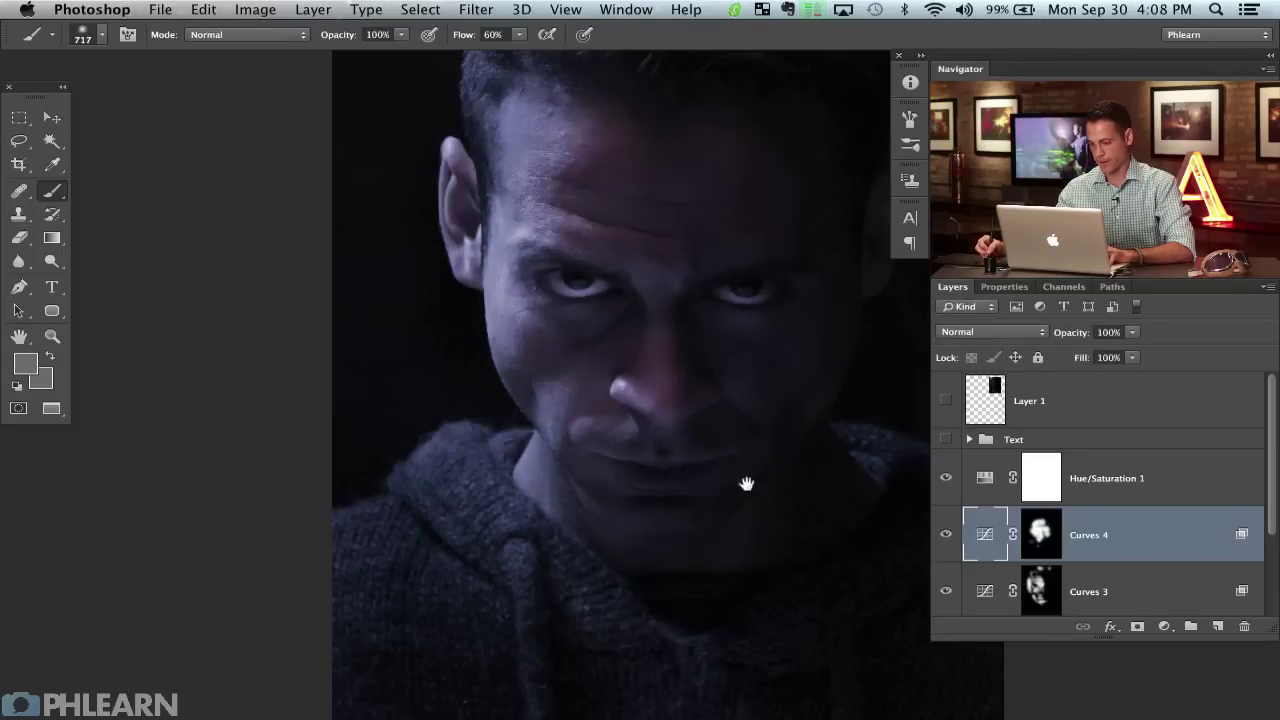
Lower the opacity of Curves 4 to 91% and compare the face with and without the layer.
left_click_drag(746, 484, 666, 512)
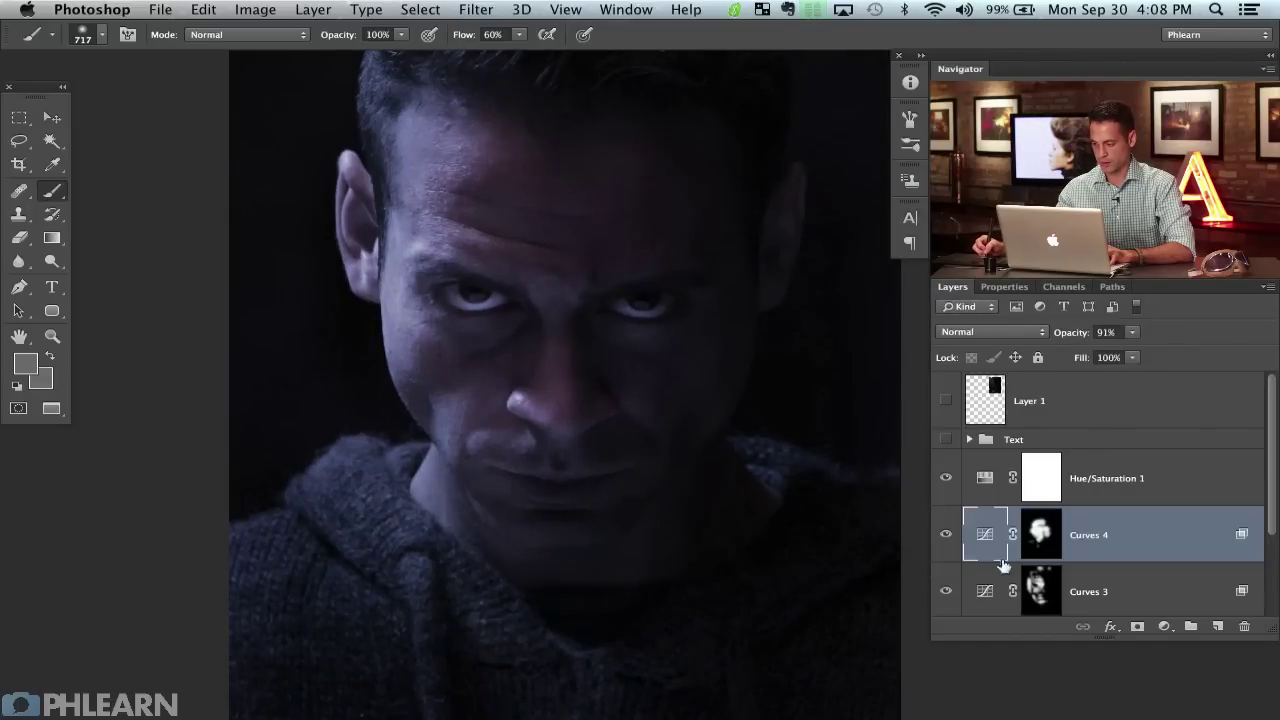
left_click(946, 537)
left_click(946, 537)
left_click(946, 537)
left_click(946, 537)
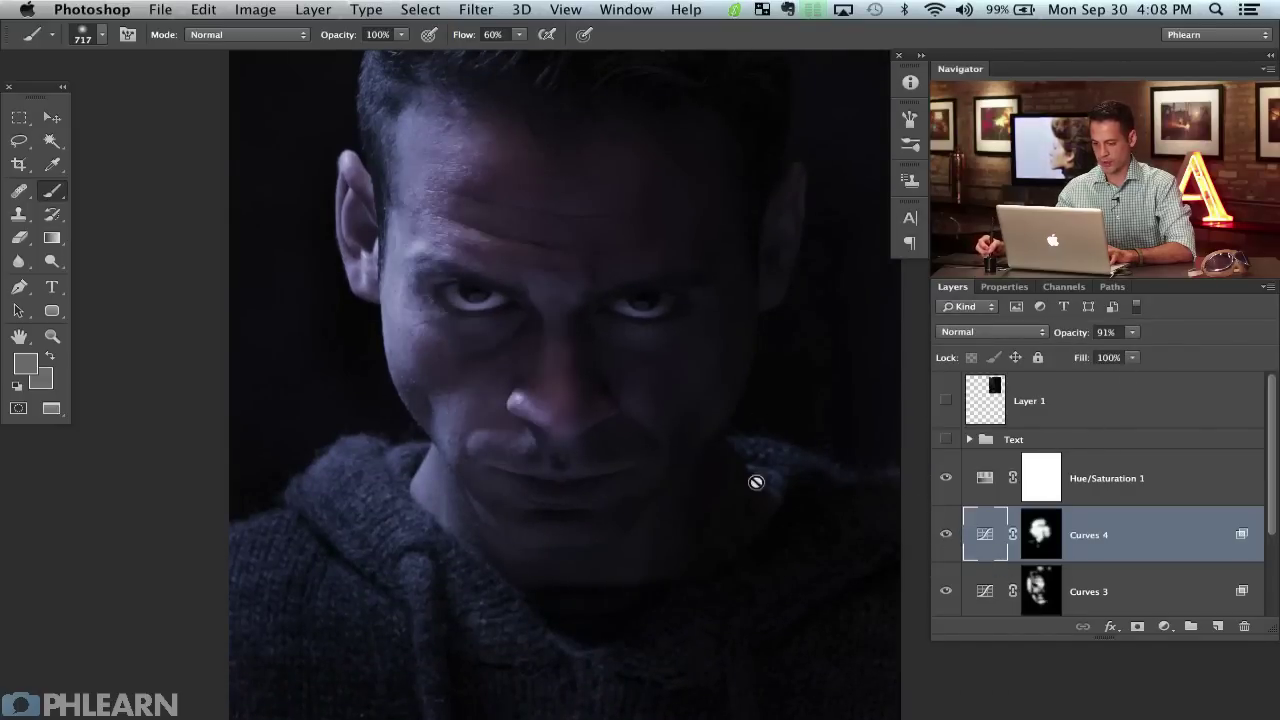
Add another Curves adjustment layer above Curves 4 and raise its midtones to brighten the whole image.
left_click(1164, 626)
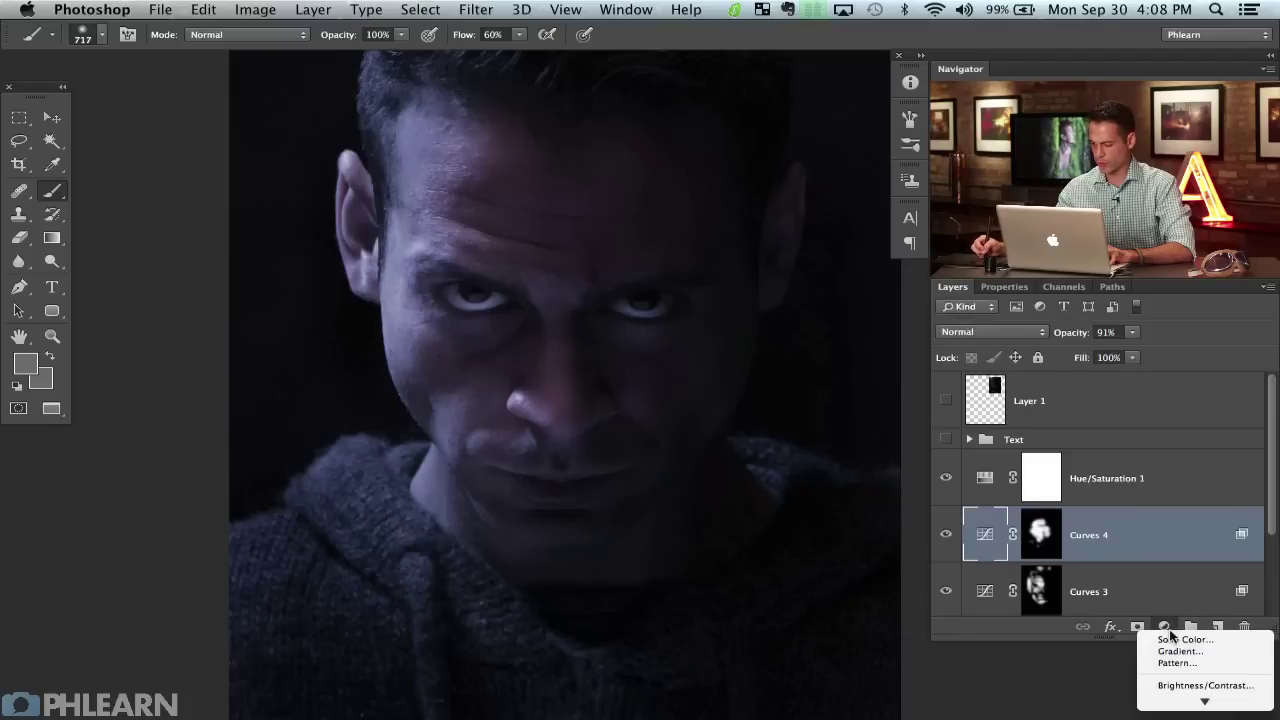
left_click(1176, 627)
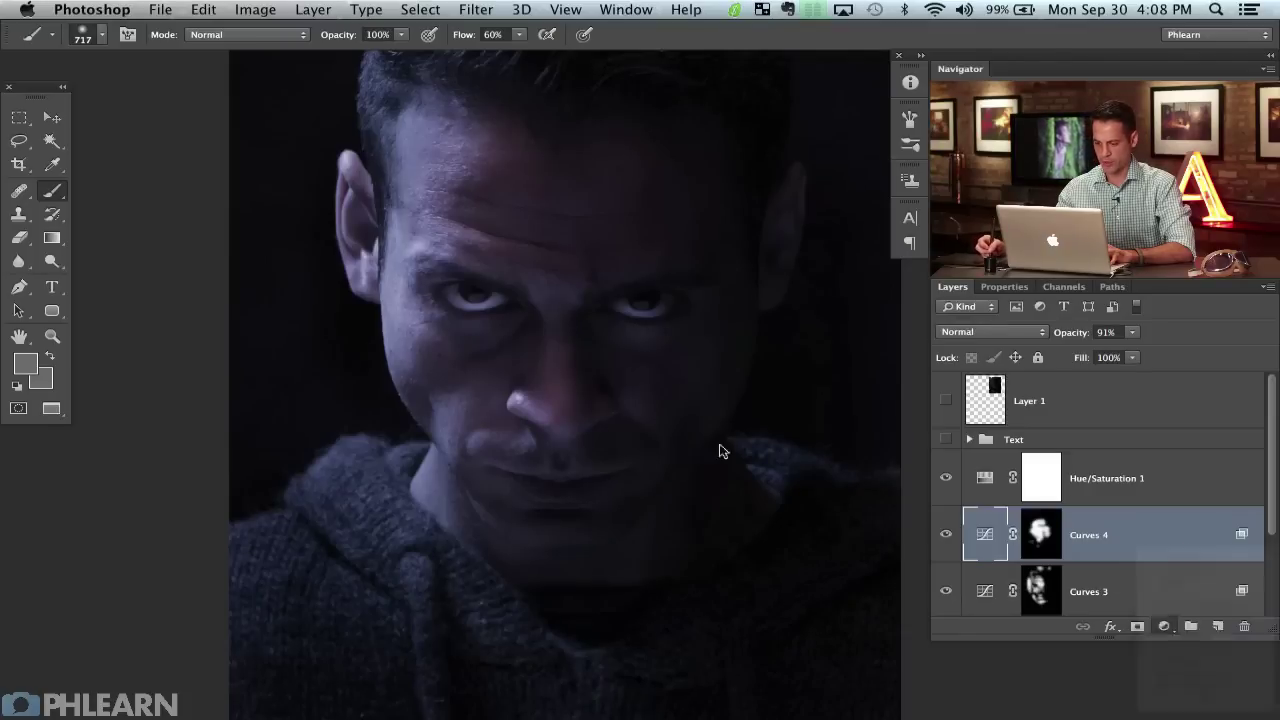
left_click_drag(1122, 501, 1077, 452)
left_click(952, 287)
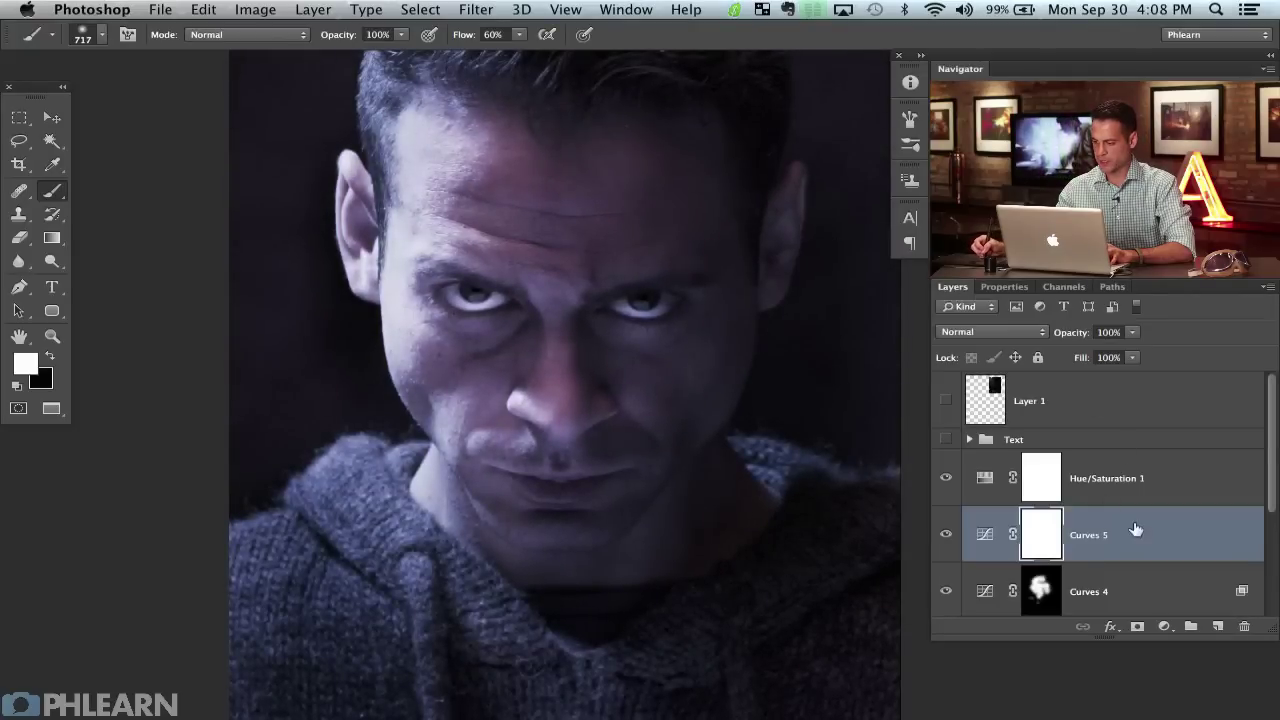
In the Curves 5 blending options, split the Underlying Layer shadow slider to 73 / 175 so the brightening spares the dark tones.
double_click(1151, 537)
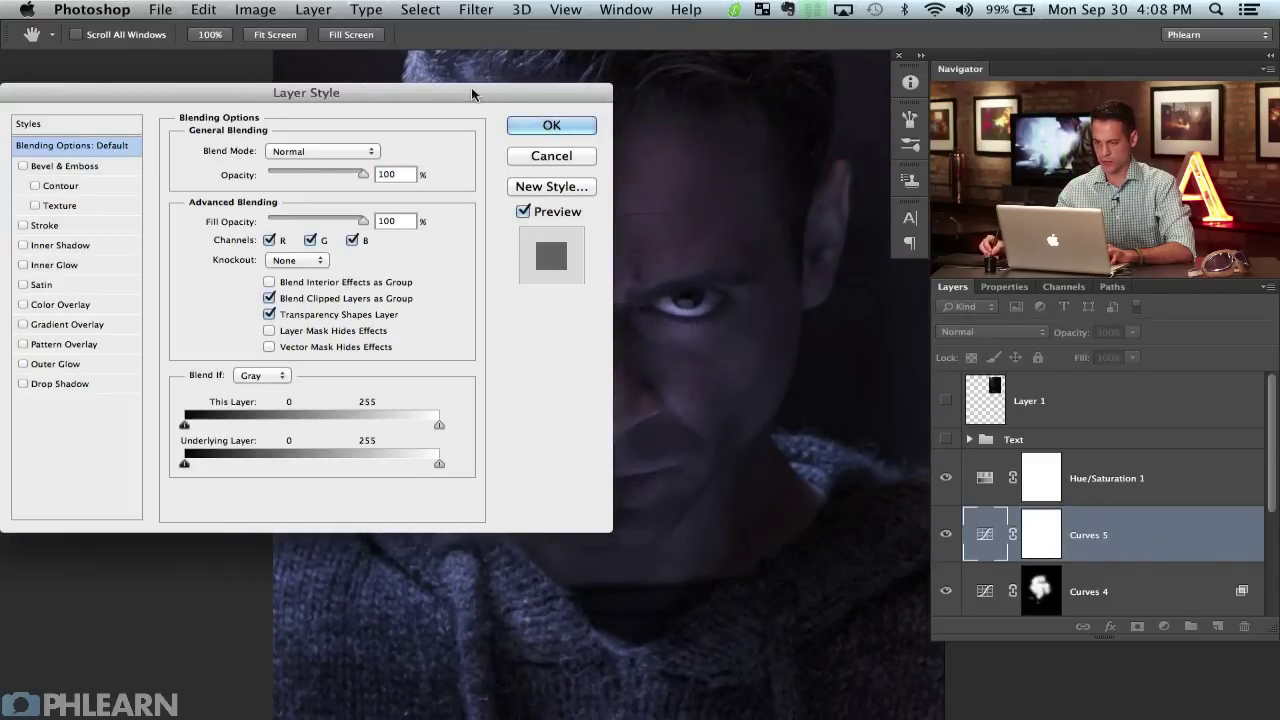
left_click_drag(471, 87, 324, 58)
key("alt")
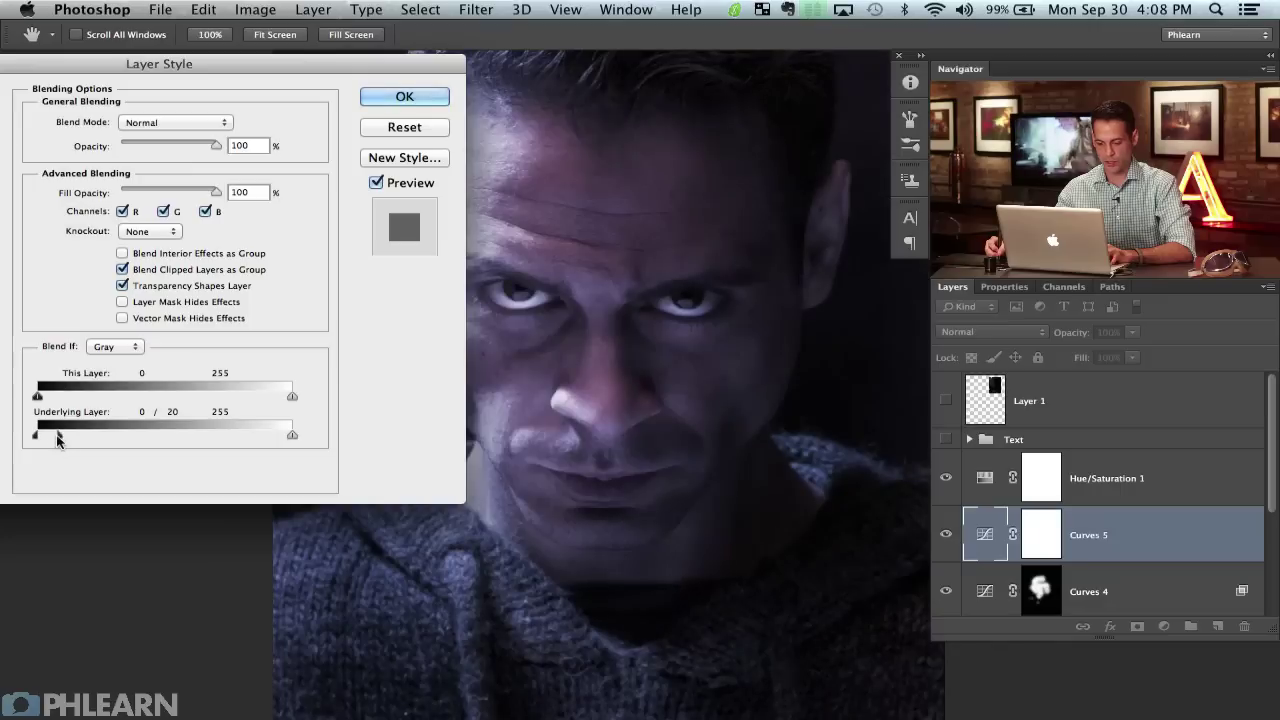
left_click_drag(37, 436, 128, 436)
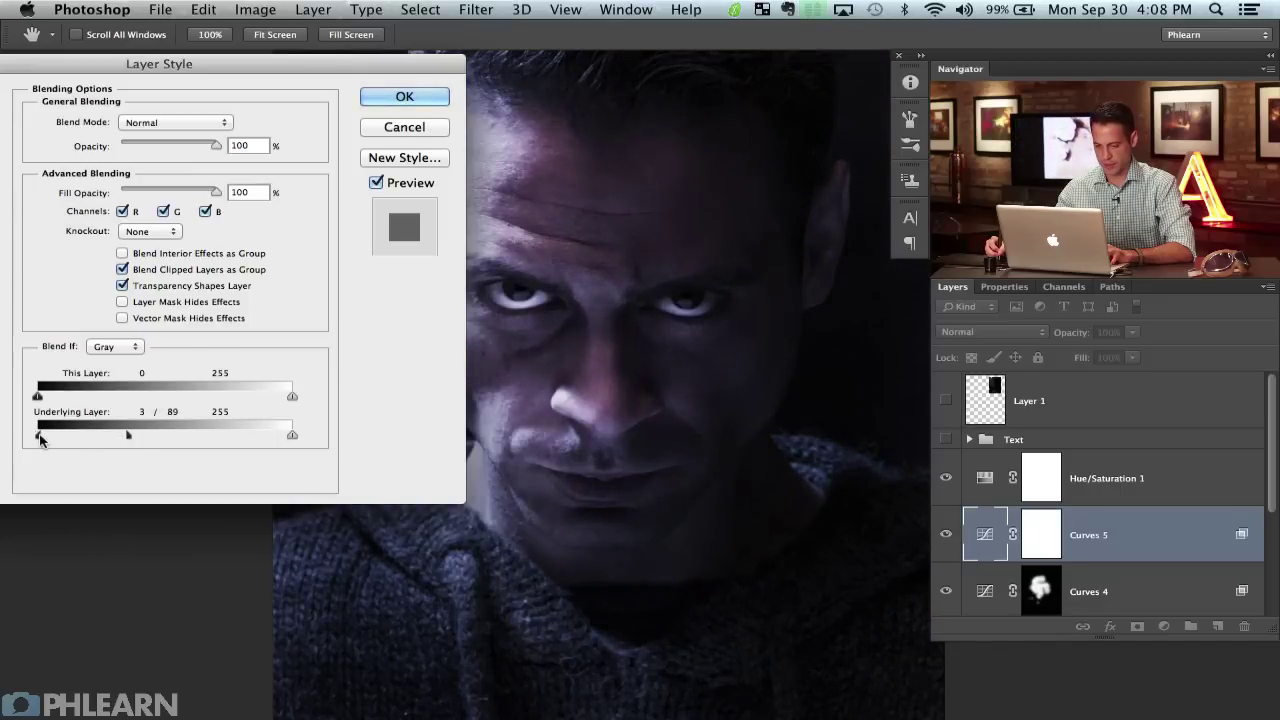
left_click_drag(37, 436, 213, 432)
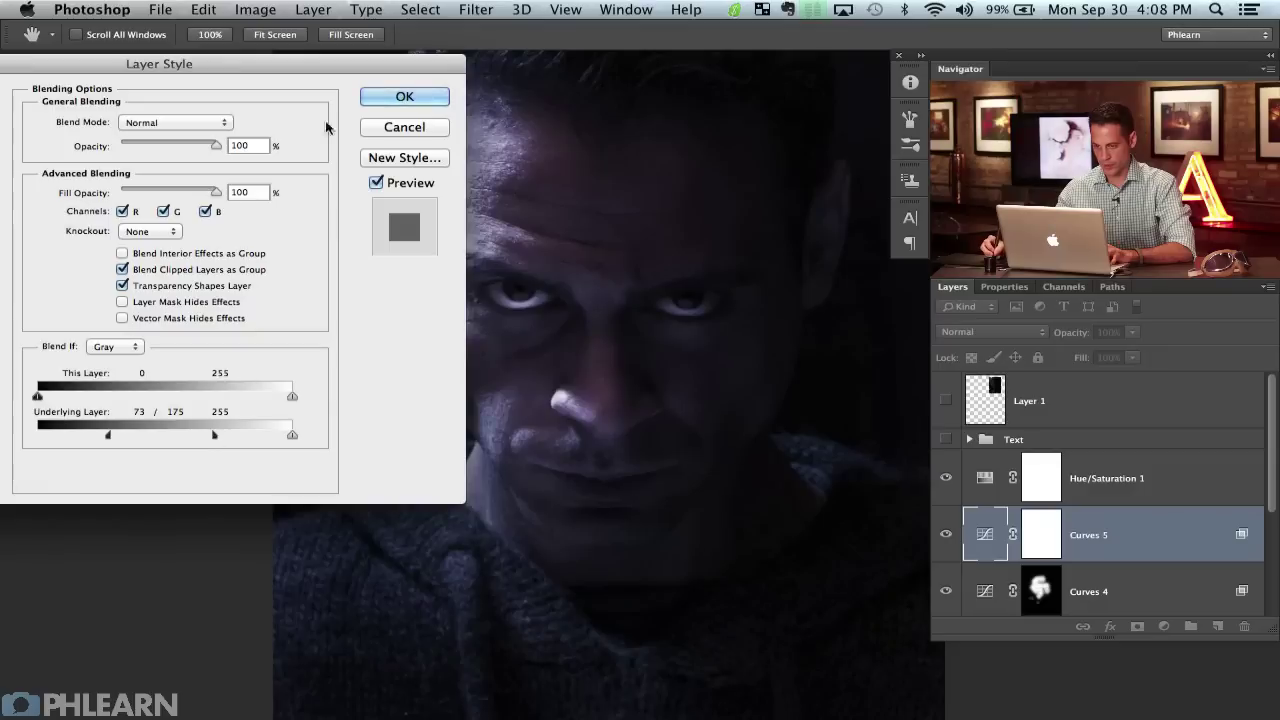
Fine-tune both halves of the Underlying Layer shadow slider for Curves 5 with the face in view, and apply the blending options.
left_click_drag(308, 66, 241, 62)
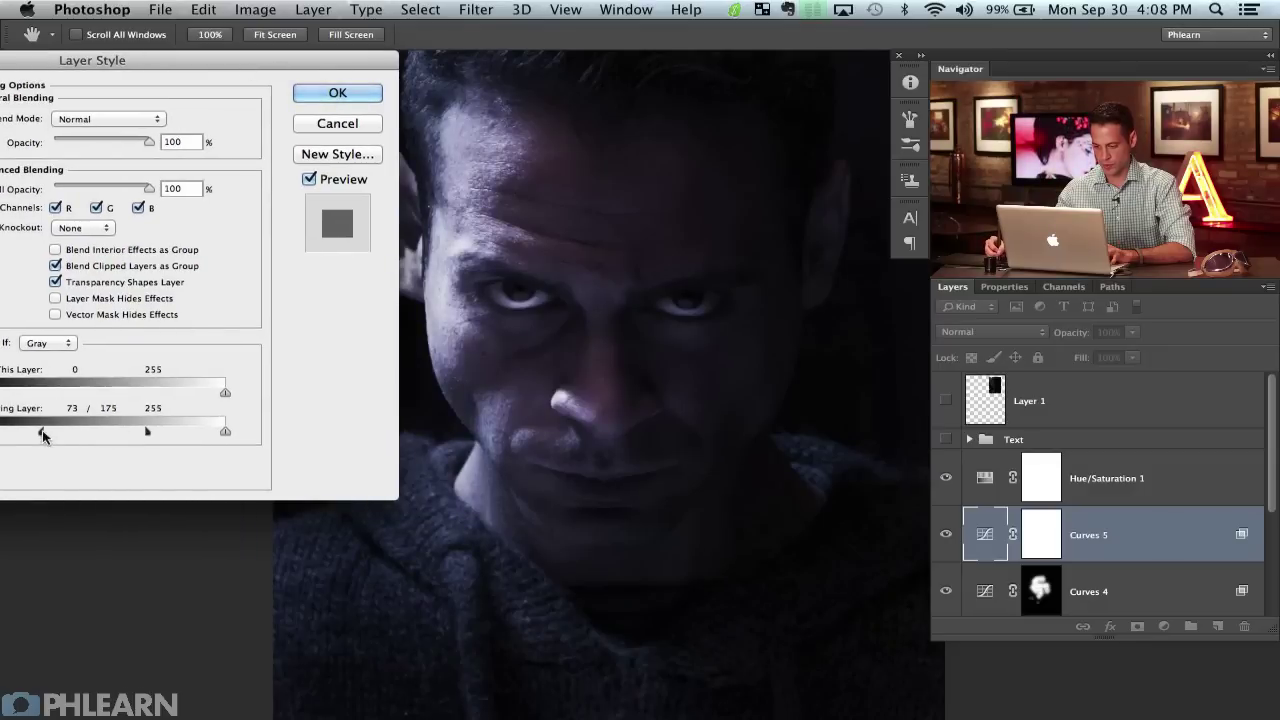
left_click_drag(41, 431, 189, 431)
left_click_drag(111, 431, 89, 431)
left_click(337, 93)
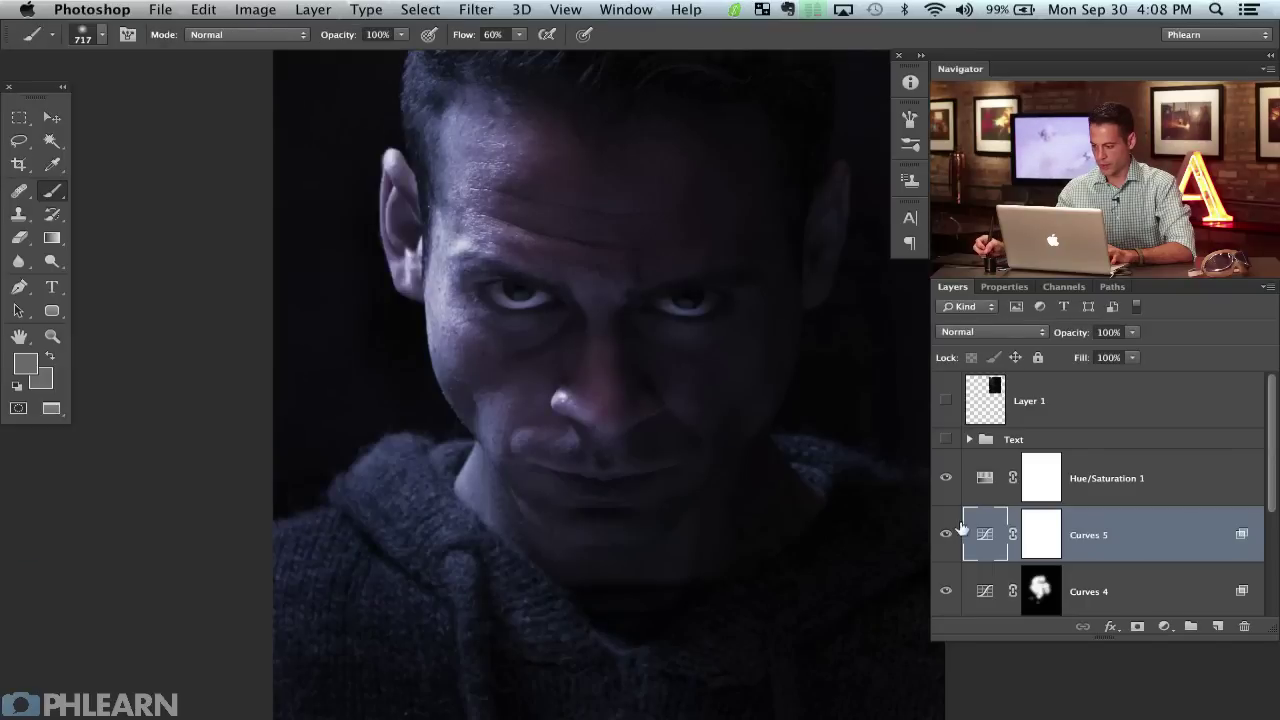
Toggle the visibility of Curves 5 repeatedly to examine its effect on the face's highlights.
left_click(946, 536)
left_click(946, 536)
left_click(946, 537)
left_click(946, 537)
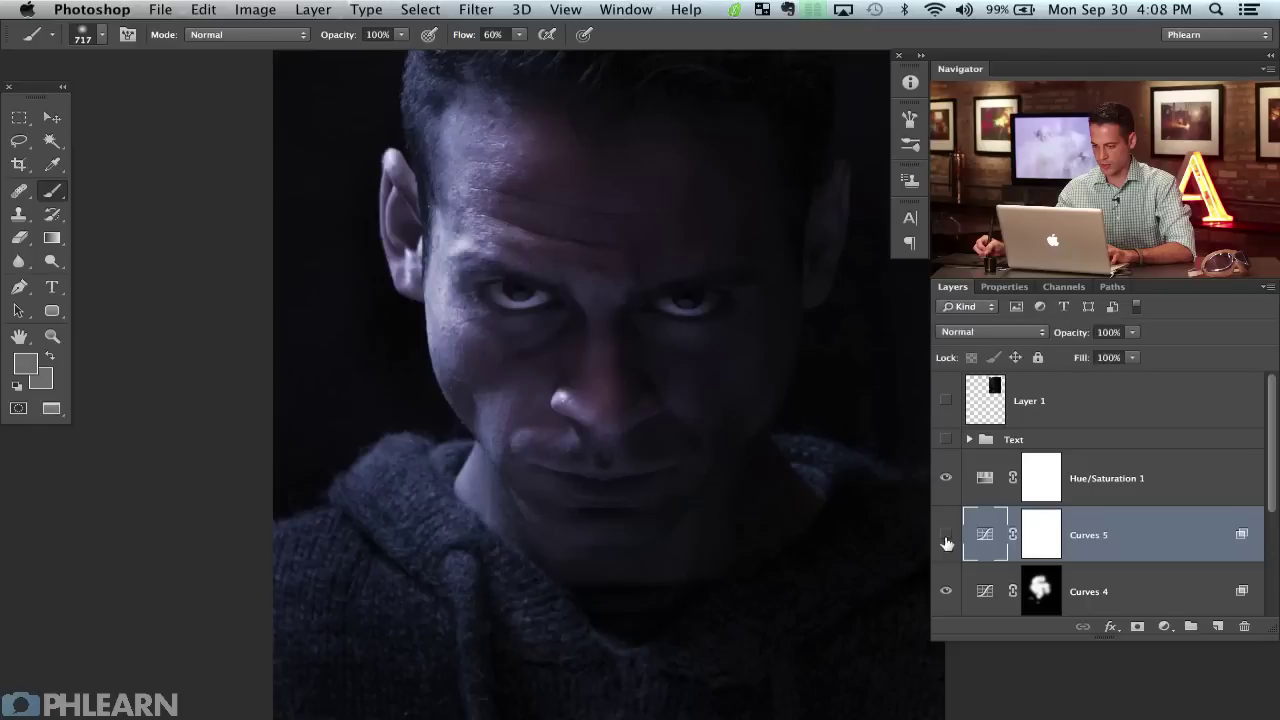
left_click(946, 538)
left_click(946, 538)
left_click(946, 540)
left_click(946, 540)
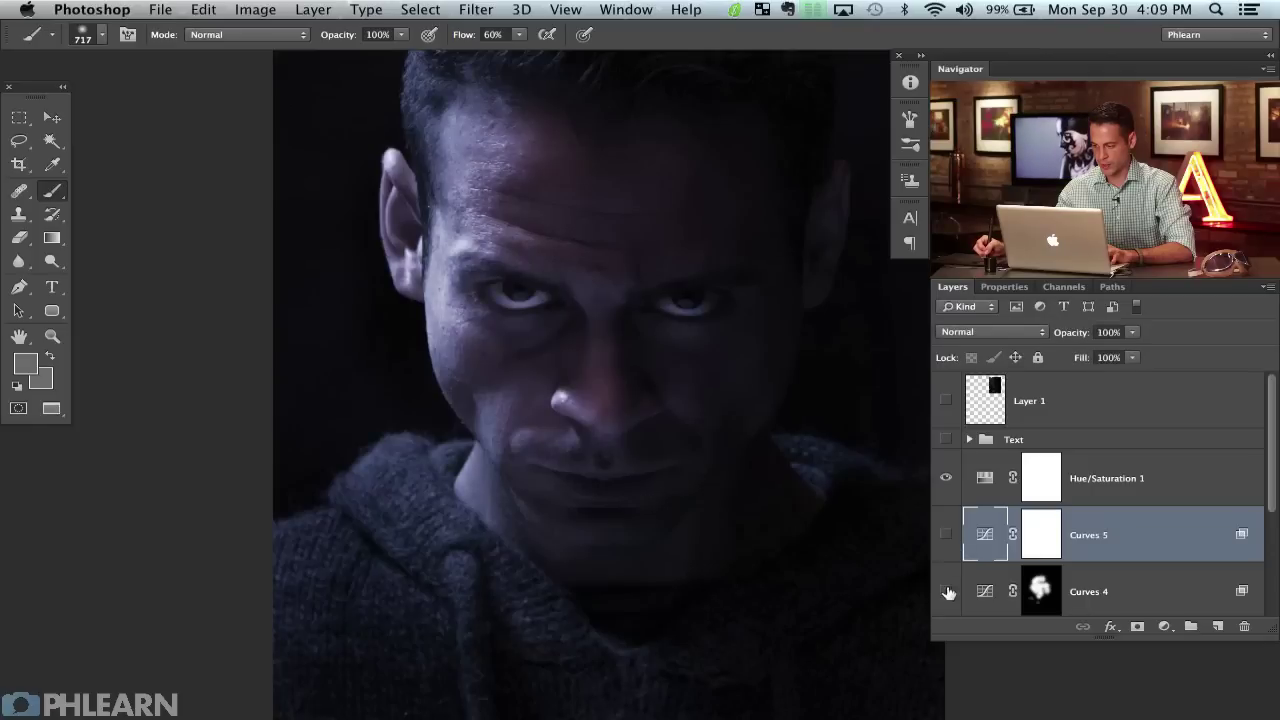
Compare the portrait with Curves 4 and Curves 5 hidden and shown in turn, leaving both layers visible.
left_click(948, 593)
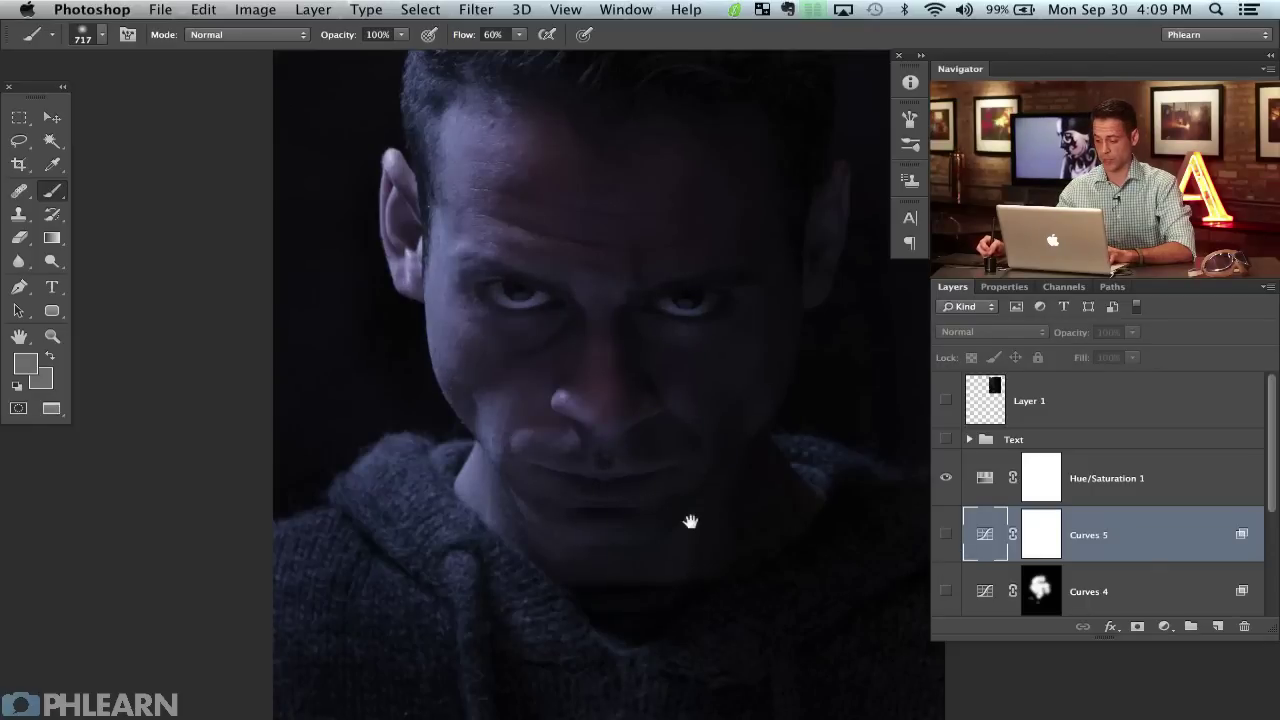
left_click_drag(689, 523, 644, 525)
left_click(946, 593)
left_click(946, 593)
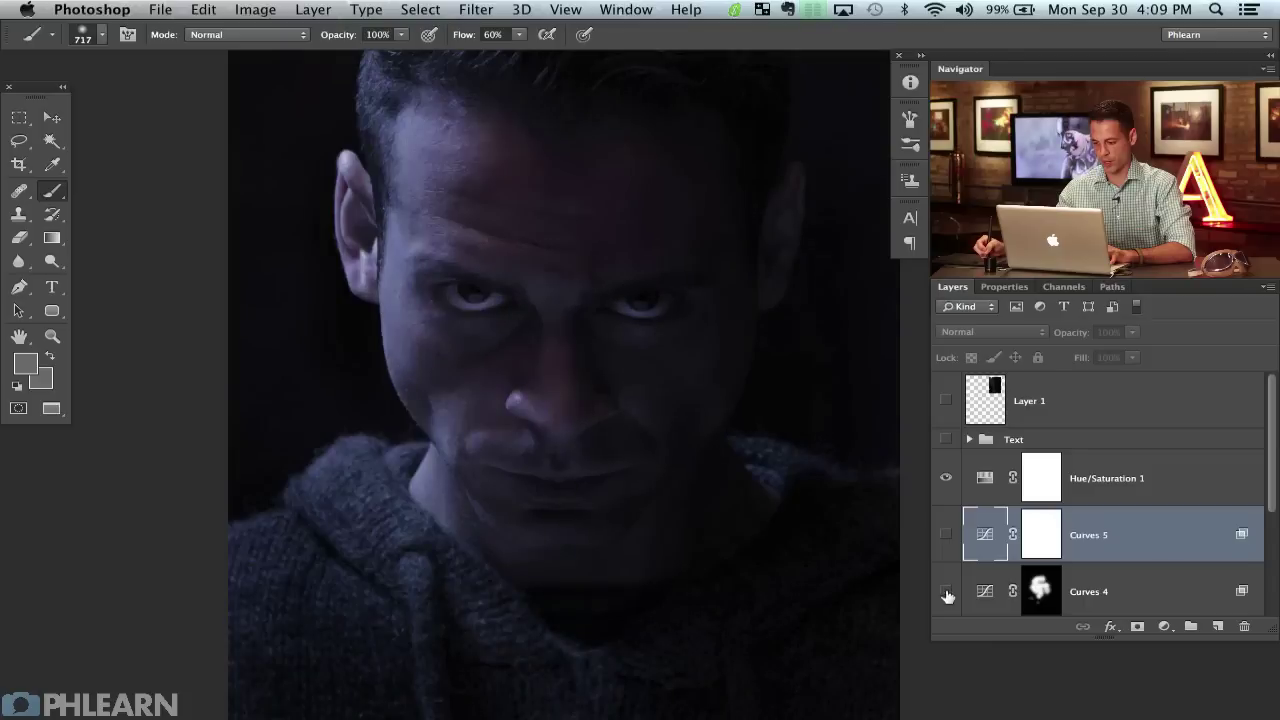
left_click(946, 593)
left_click(947, 538)
left_click(947, 538)
left_click(947, 538)
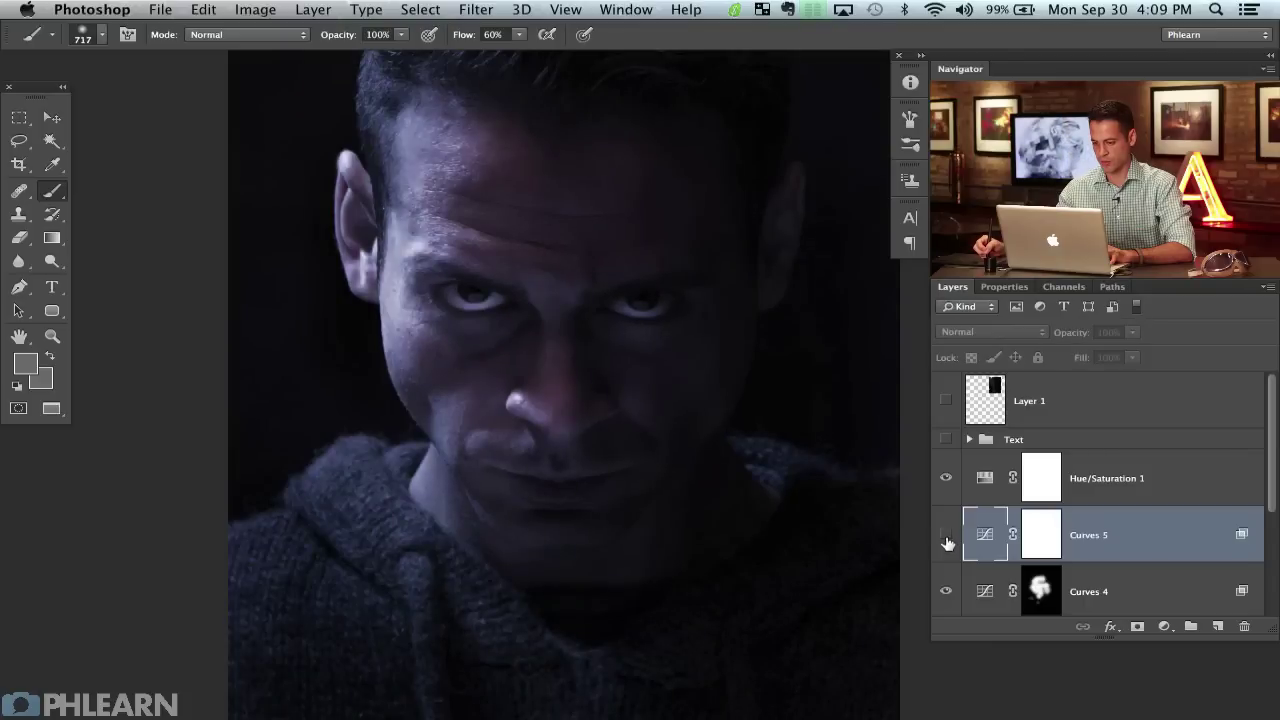
left_click(947, 538)
left_click(947, 538)
left_click(948, 540)
left_click(949, 542)
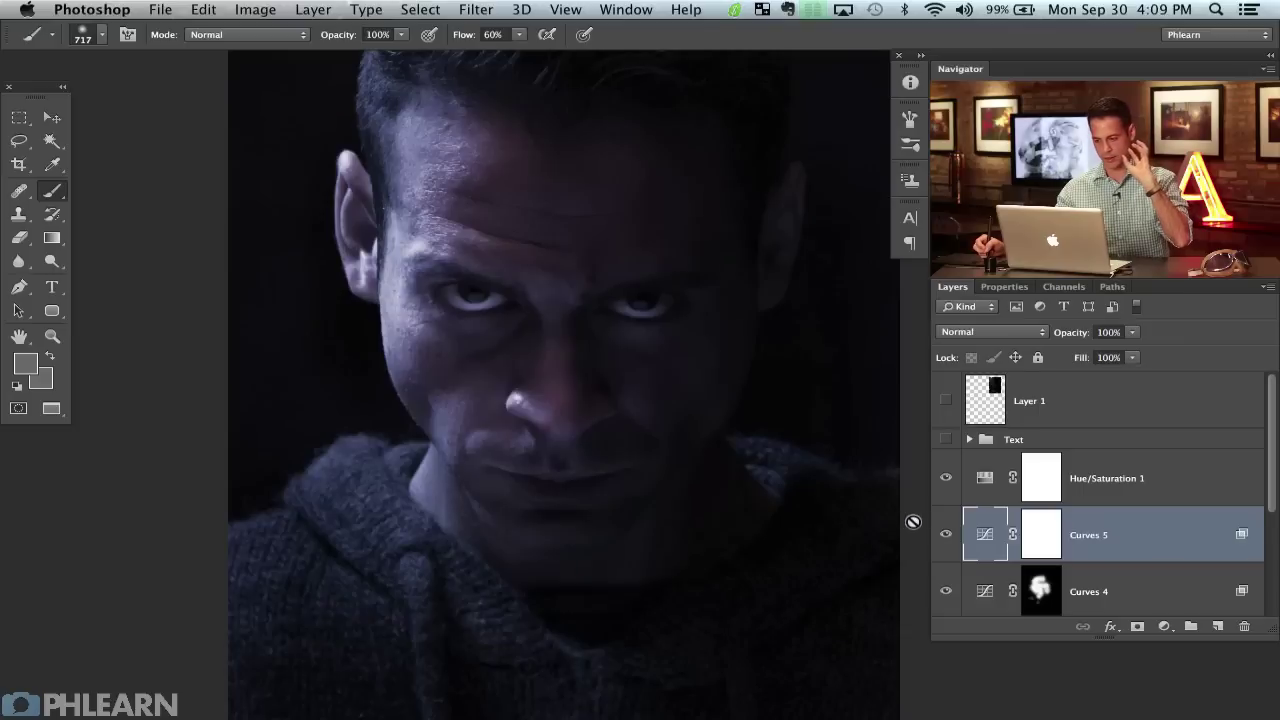
Group all adjustment layers from Hue/Saturation 1 down to Curves 2.
left_click(1174, 483)
left_click_drag(1270, 476, 1270, 575)
left_click(1194, 537, "shift")
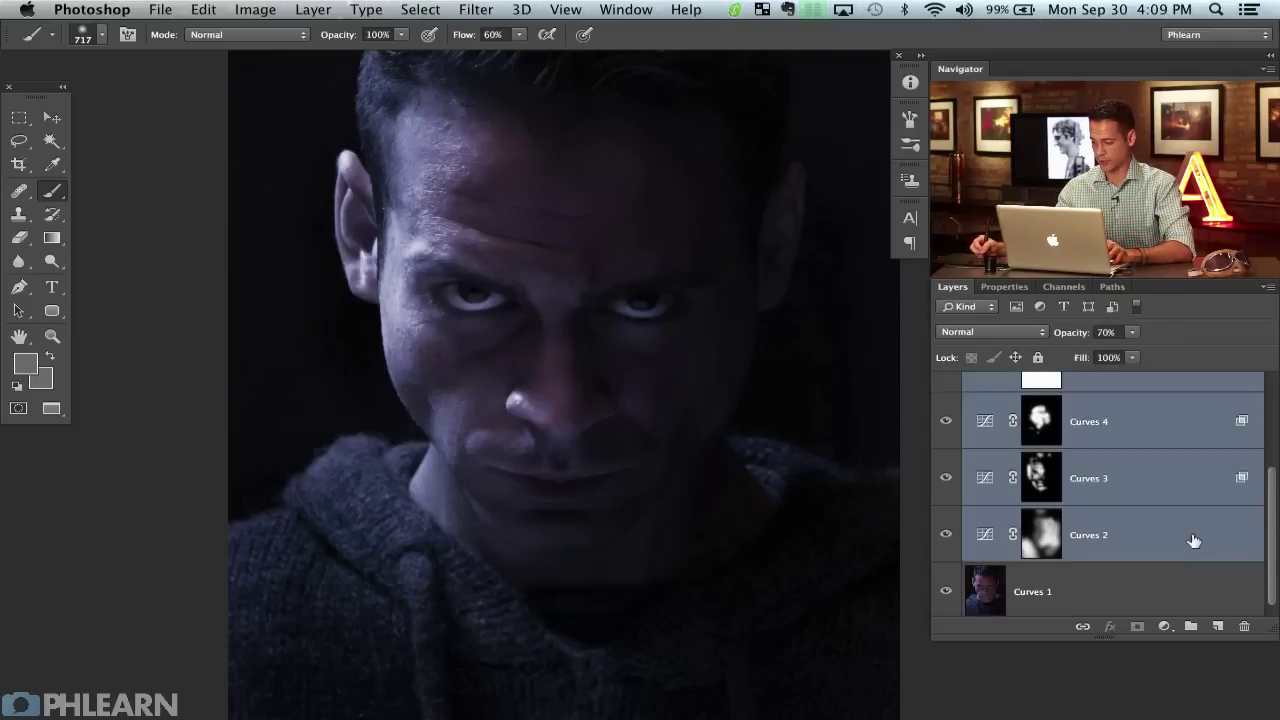
key("ctrl+g")
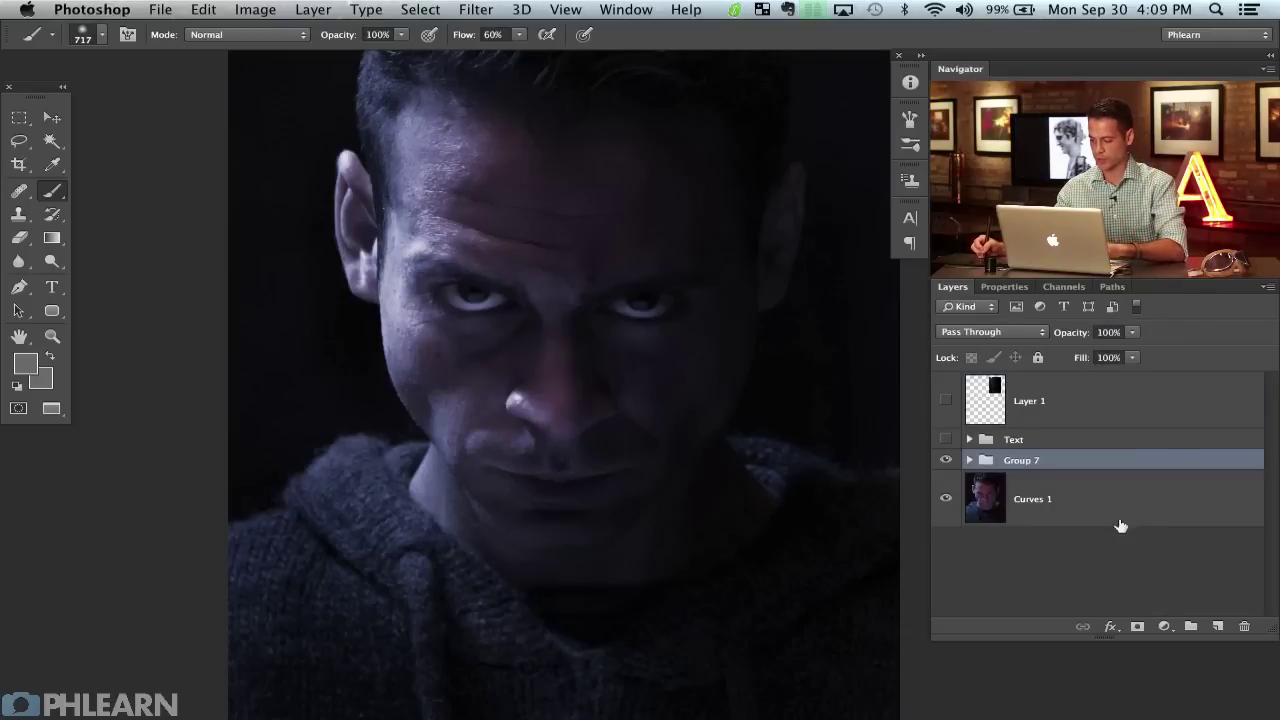
Compare the portrait with and without the grouped adjustments, and view the whole image.
left_click(945, 460)
left_click(946, 462)
left_click(946, 462)
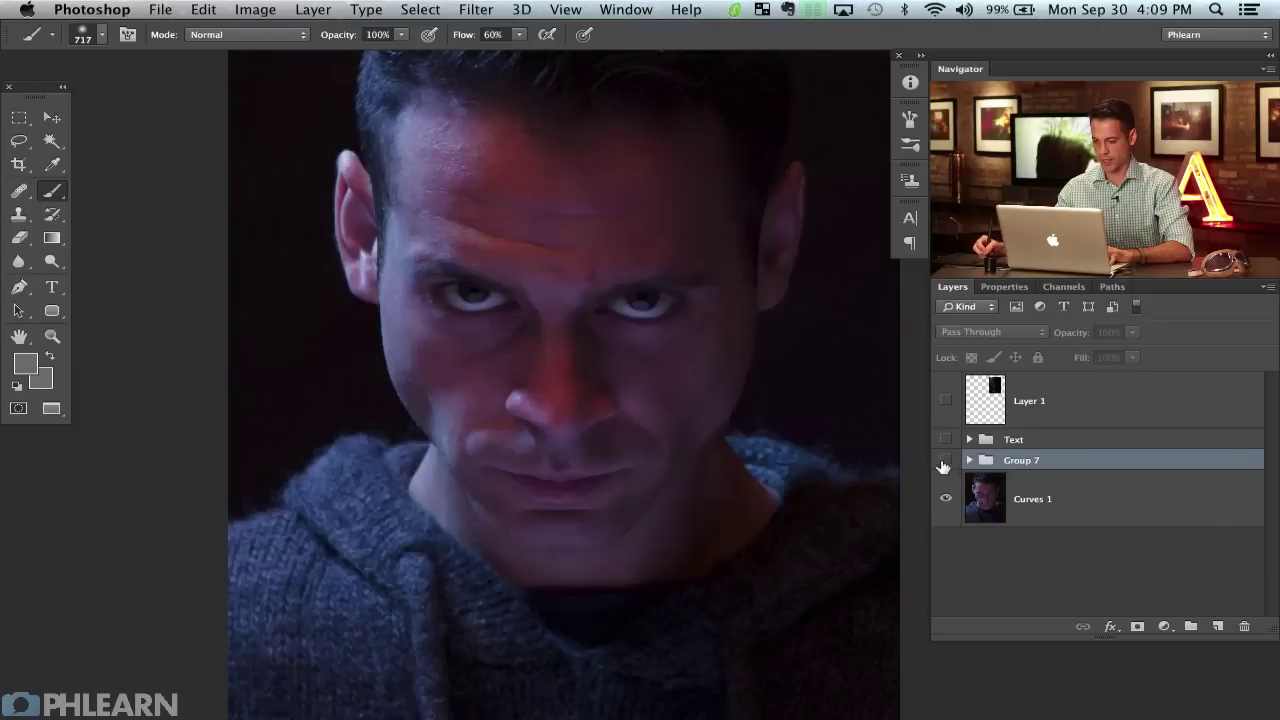
left_click(946, 462)
key("super+minus")
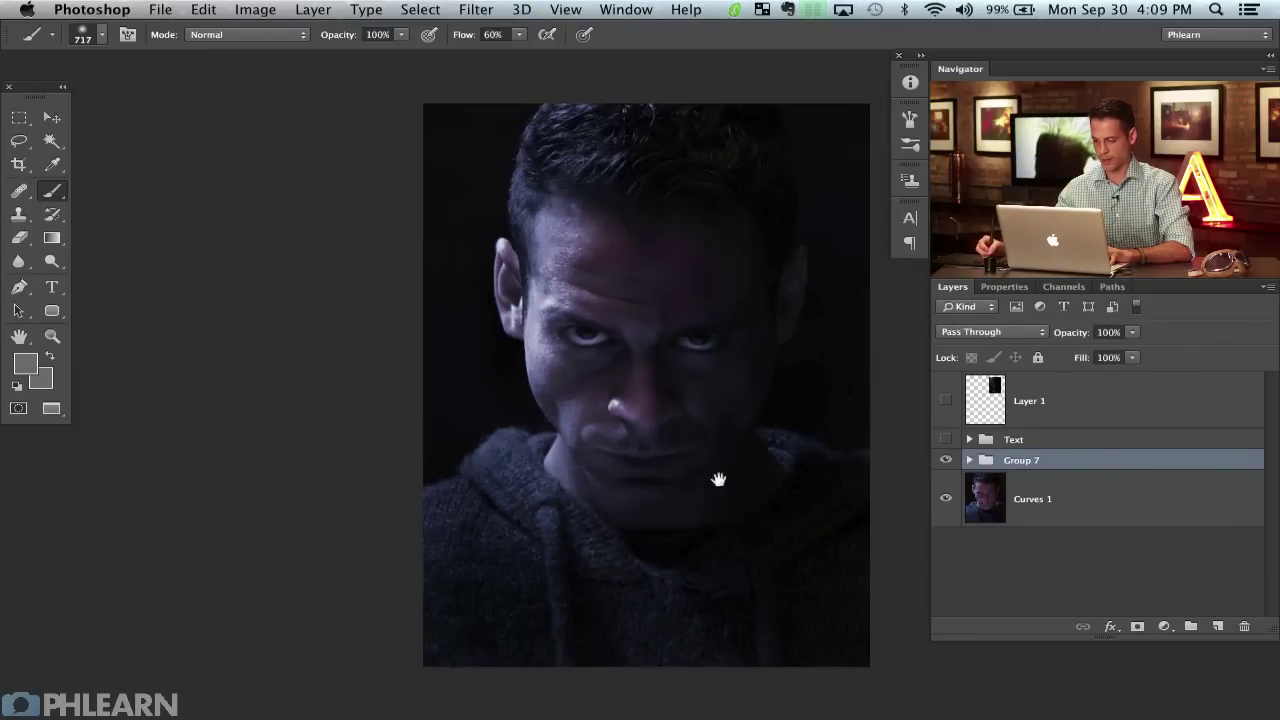
left_click_drag(717, 477, 656, 469)
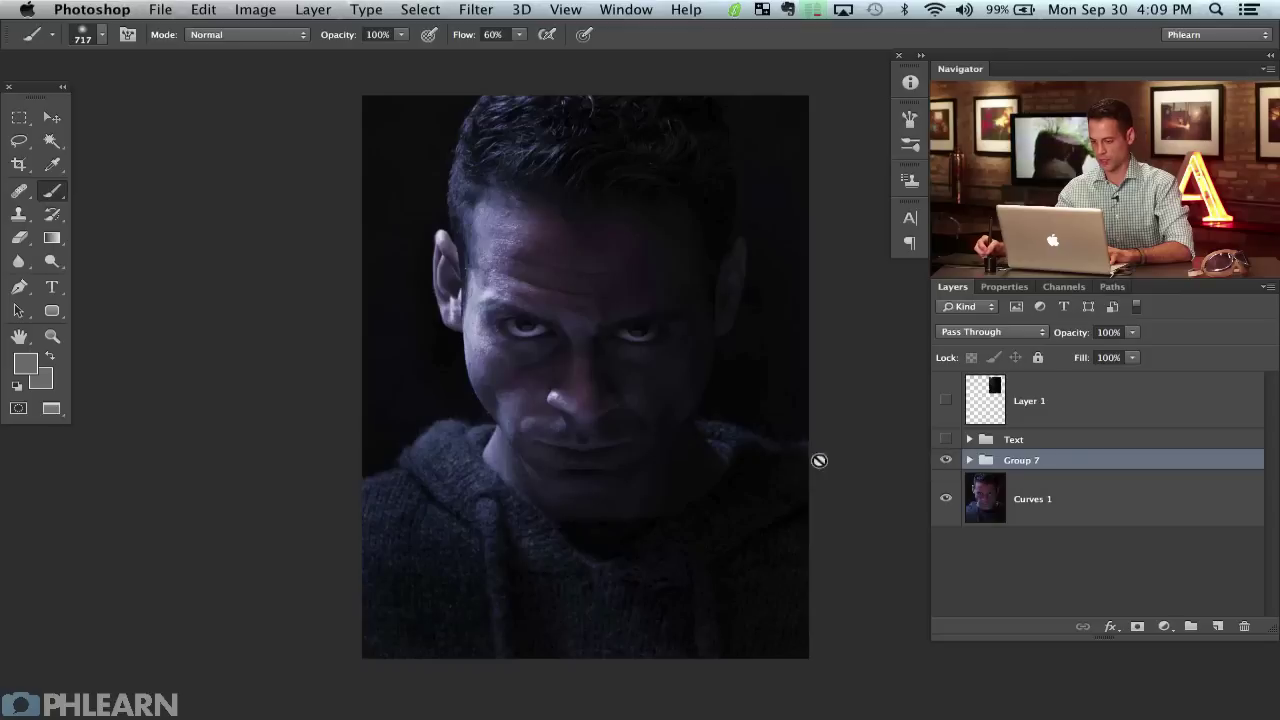
Set the saturation of the Hue/Saturation 1 layer inside Group 7 to 26.
scroll(818, 460, "right", 2)
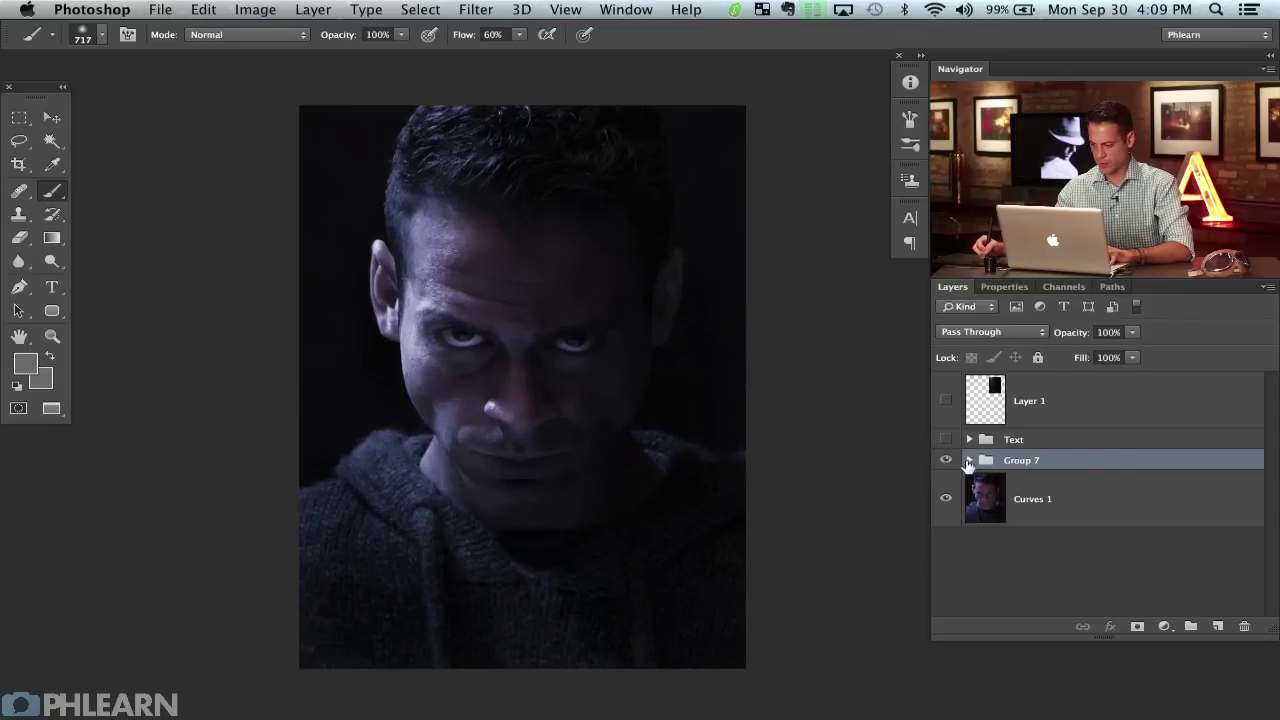
left_click(968, 460)
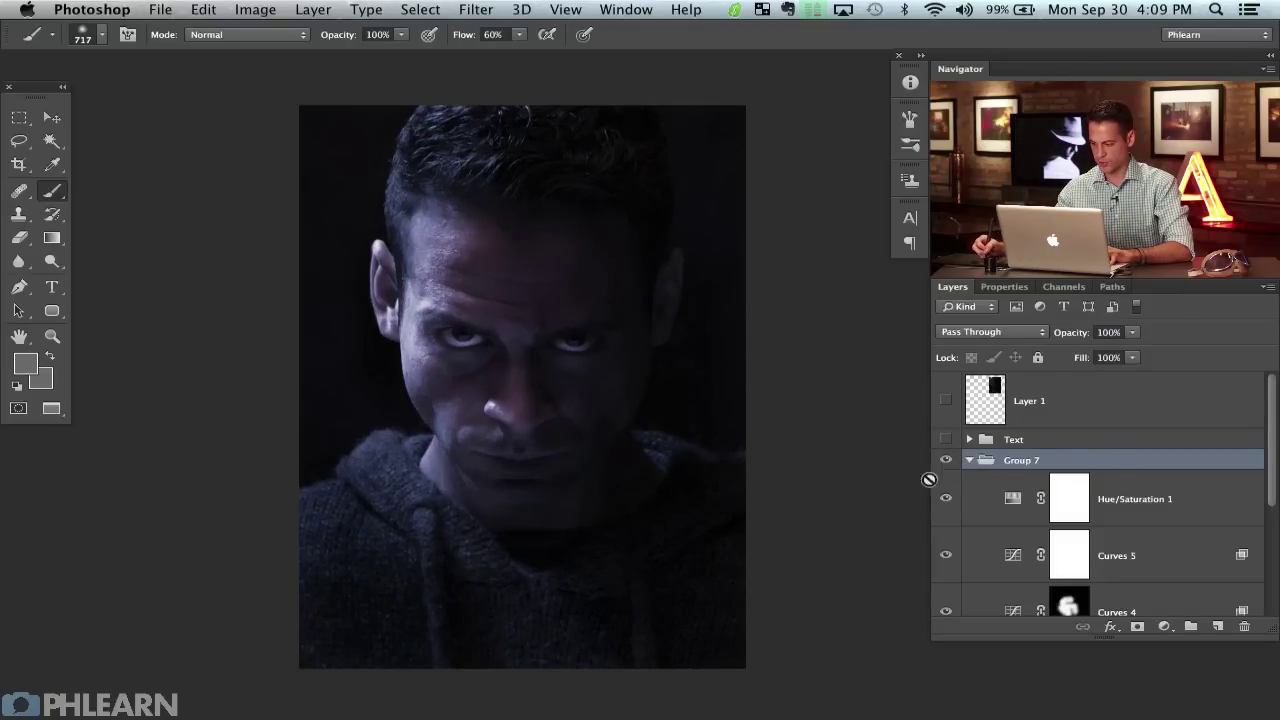
left_click(1187, 508)
double_click(1012, 498)
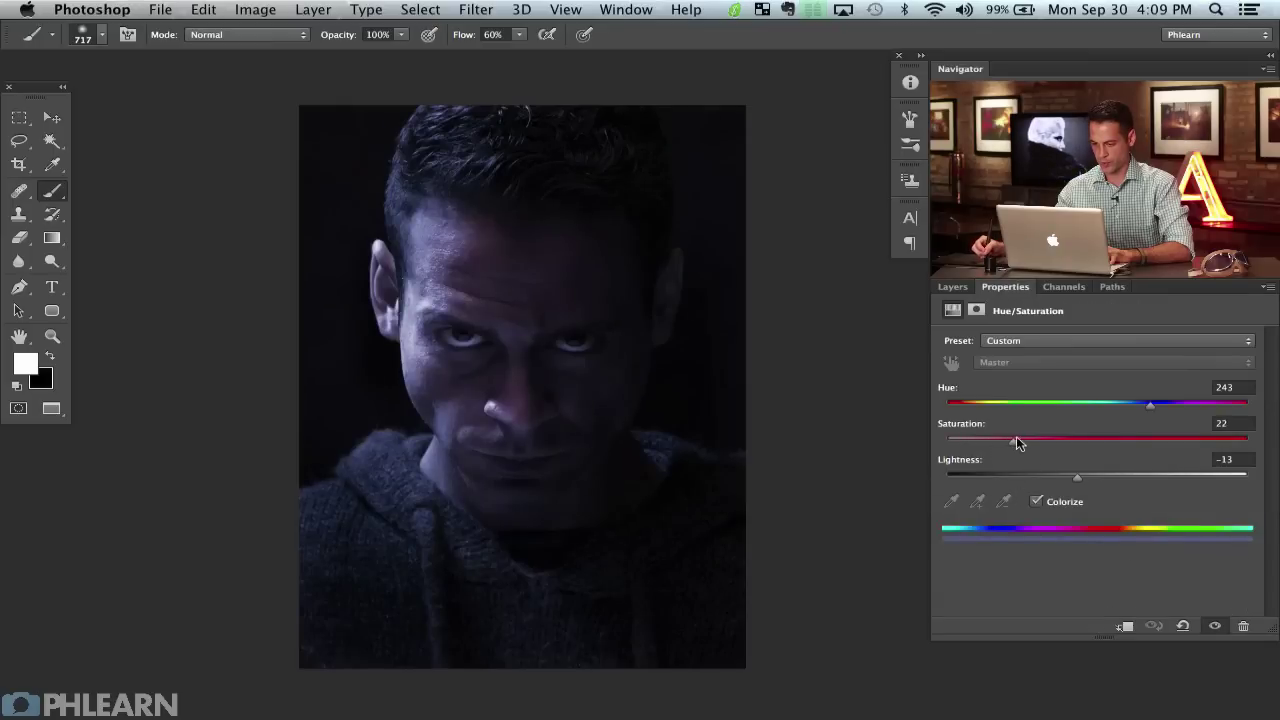
left_click_drag(1010, 437, 1020, 437)
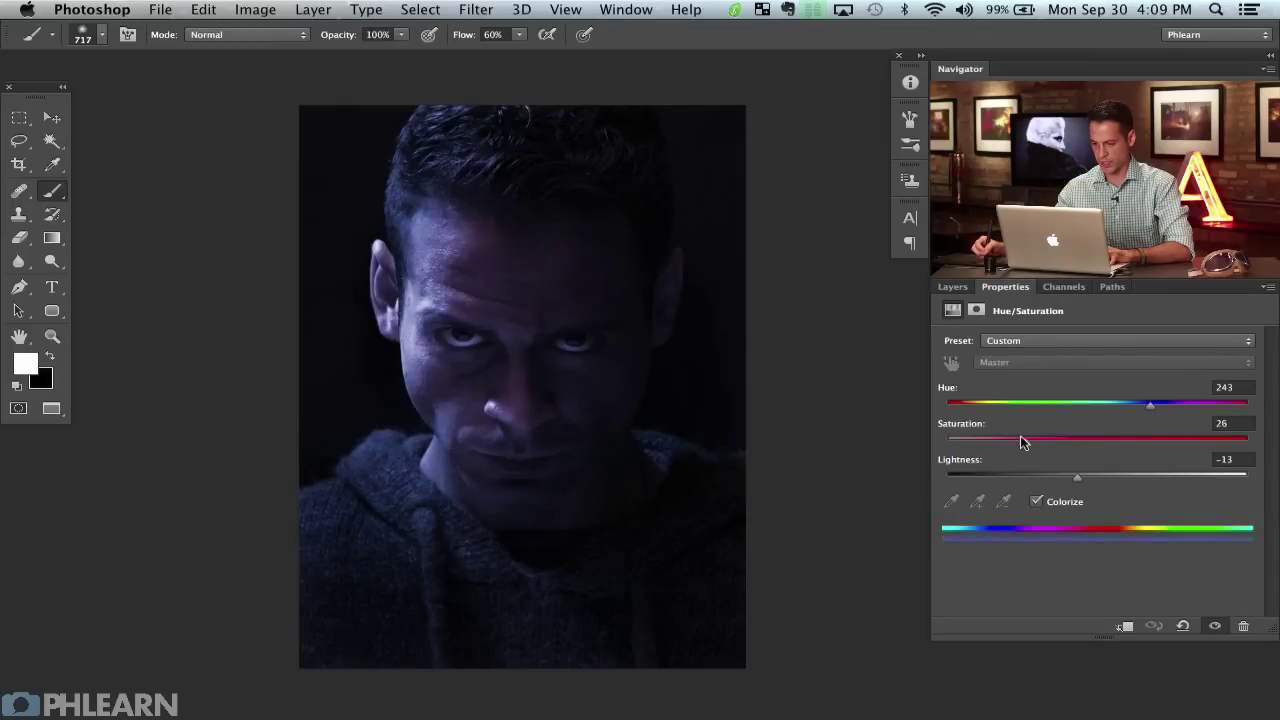
left_click(952, 286)
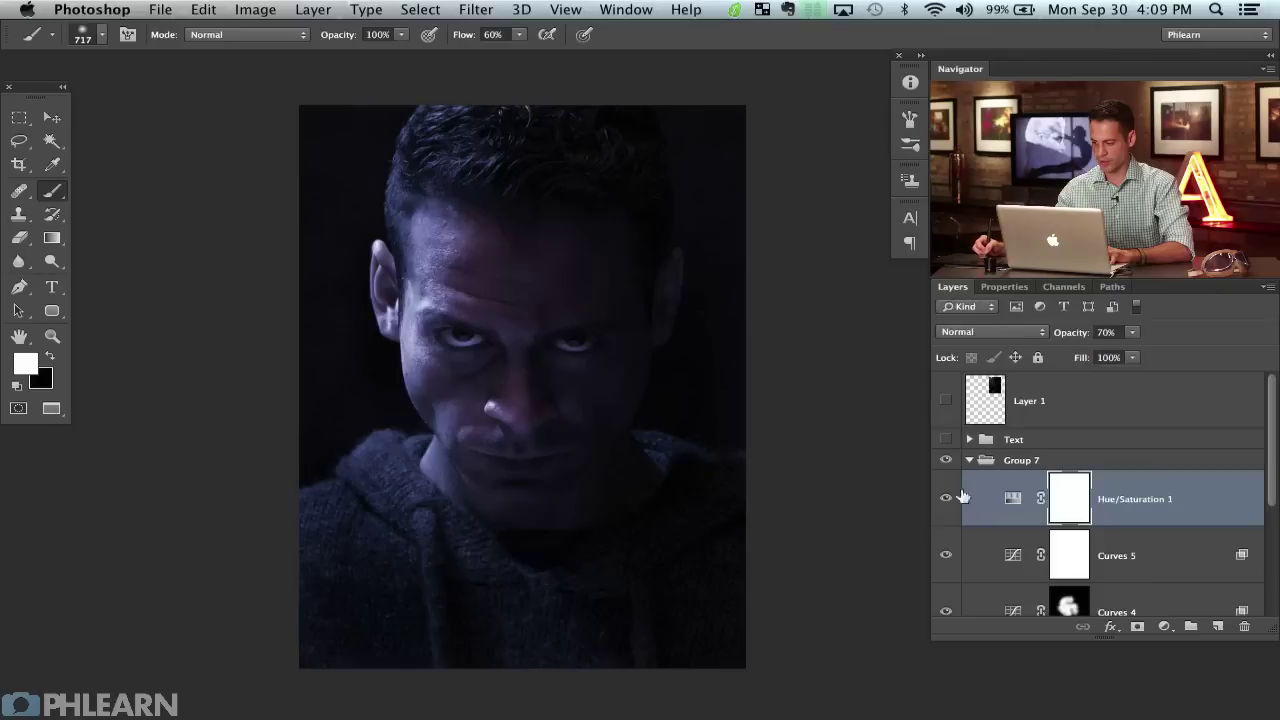
Toggle the visibility of Hue/Saturation 1 repeatedly, and of Curves 5 once, to examine their effects, leaving both shown.
left_click(946, 497)
left_click(946, 497)
left_click(946, 497)
left_click(946, 497)
left_click(946, 498)
left_click(947, 498)
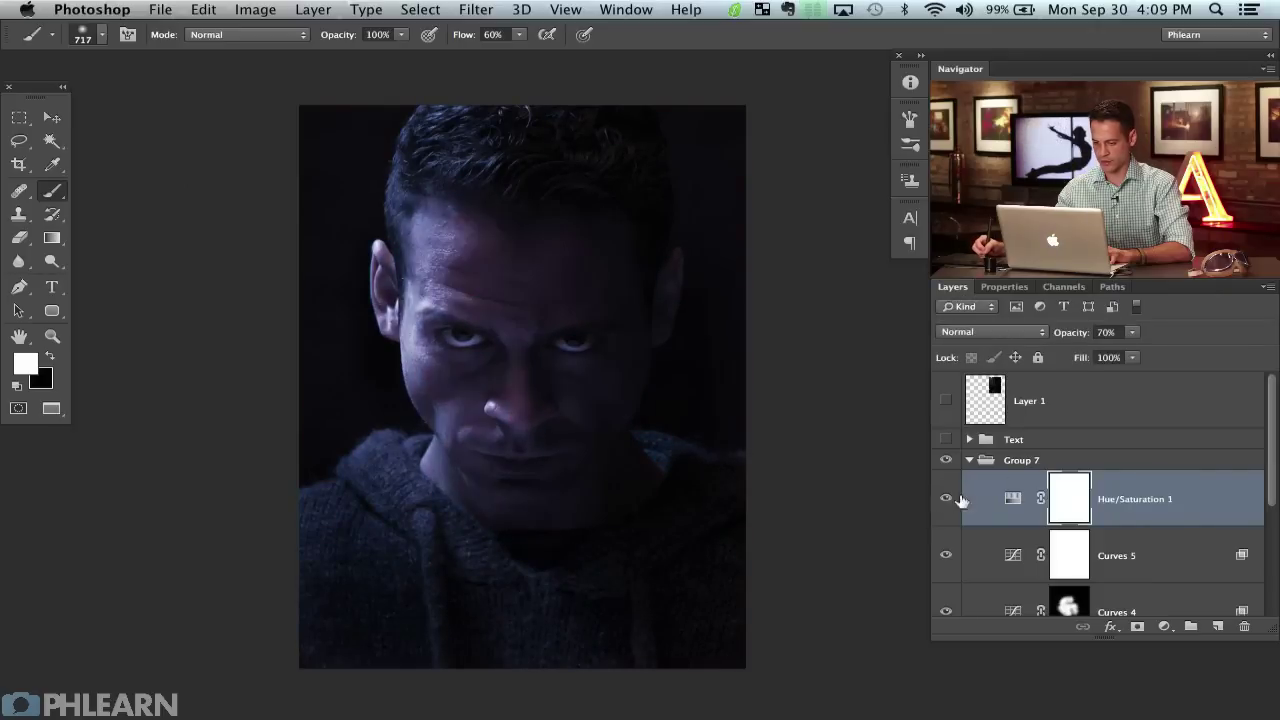
left_click(945, 556)
left_click(946, 556)
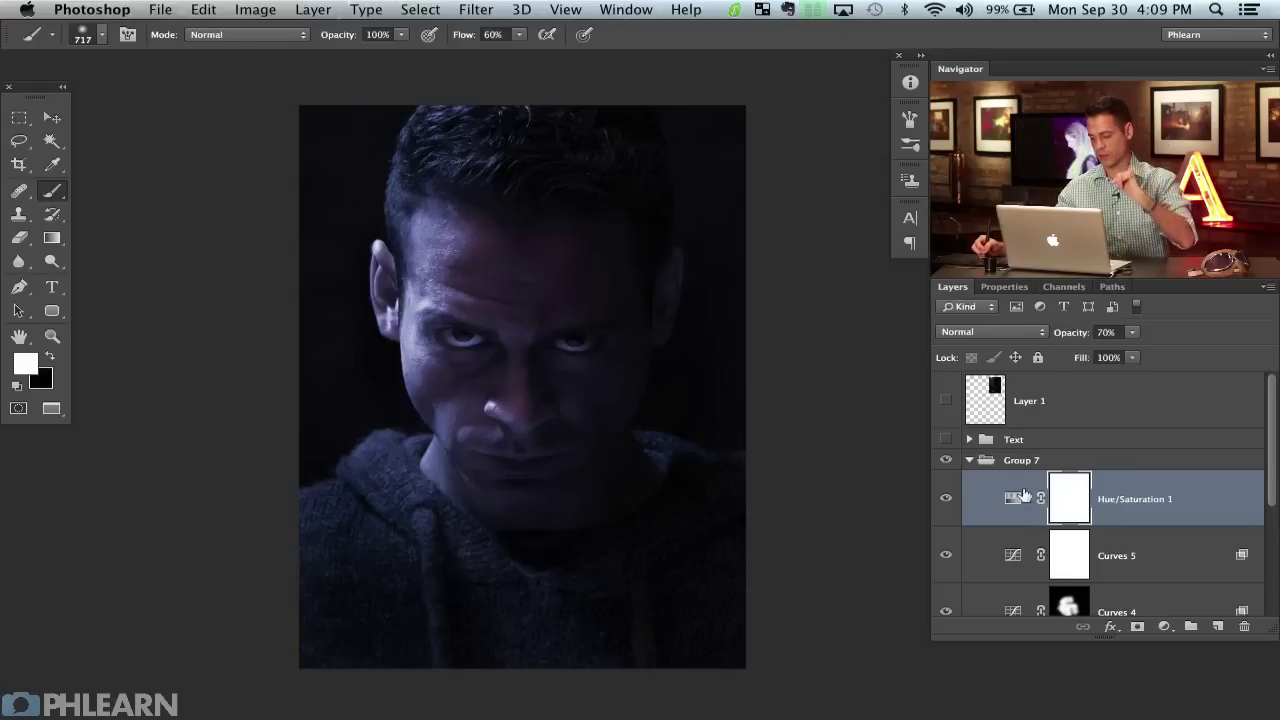
Show the Riddick reference poster on Layer 1 and enlarge it over one half of the face, leaving Hue/Saturation 1 selected.
left_click(946, 401)
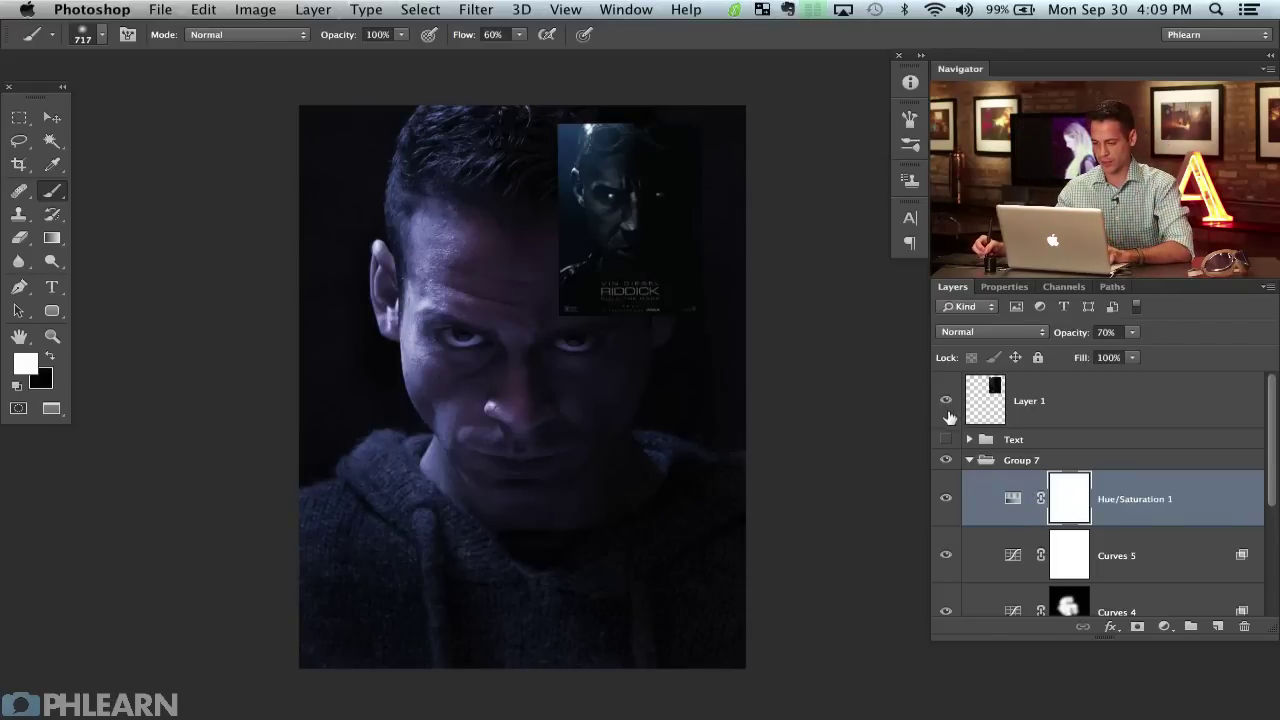
left_click(1045, 419)
key("ctrl+t")
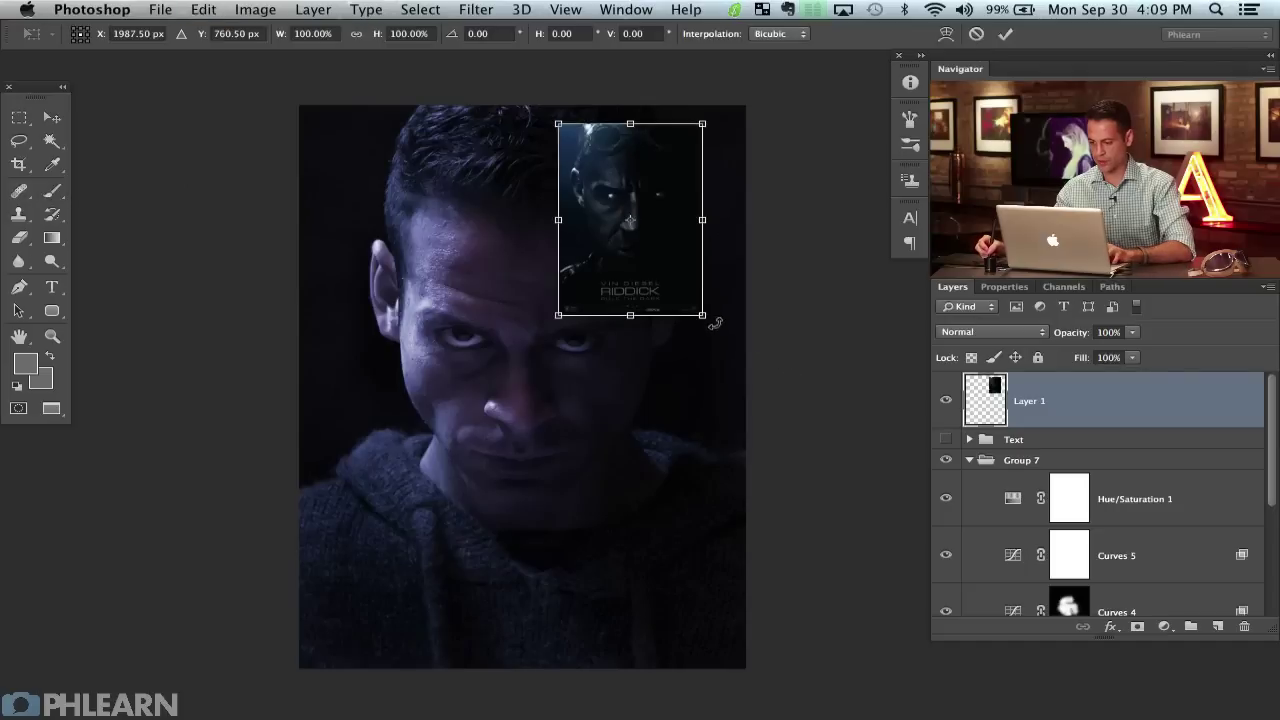
left_click_drag(710, 317, 686, 383)
key("Return")
key("v")
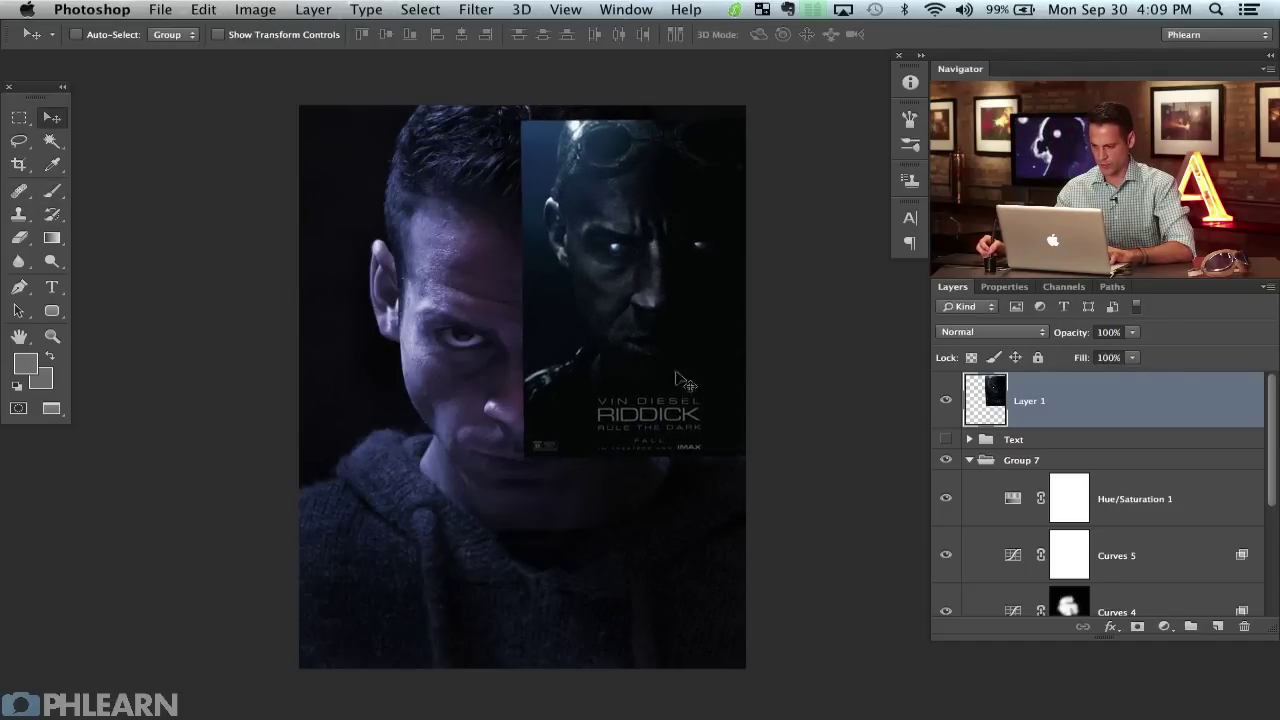
left_click(1106, 516)
left_click_drag(608, 435, 553, 425)
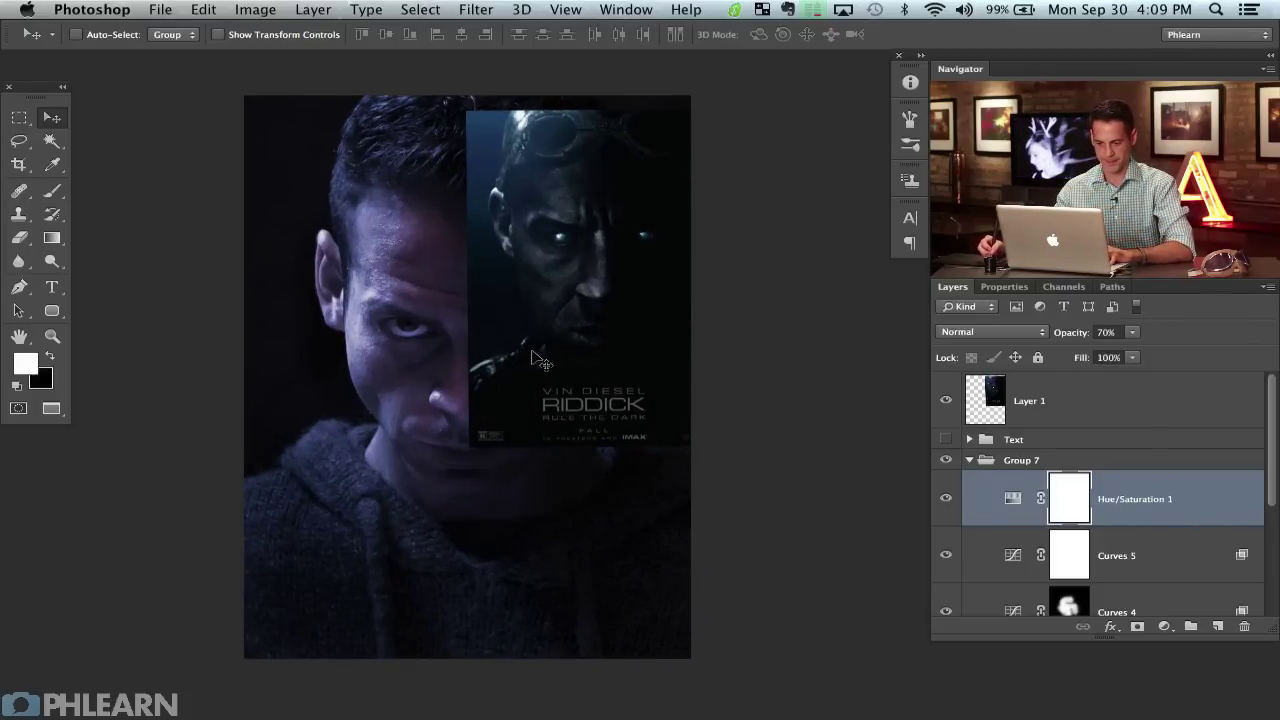
Compare the portrait with Group 7 hidden and shown, and shift the reference poster outward to uncover more of the face.
left_click(946, 460)
left_click(946, 461)
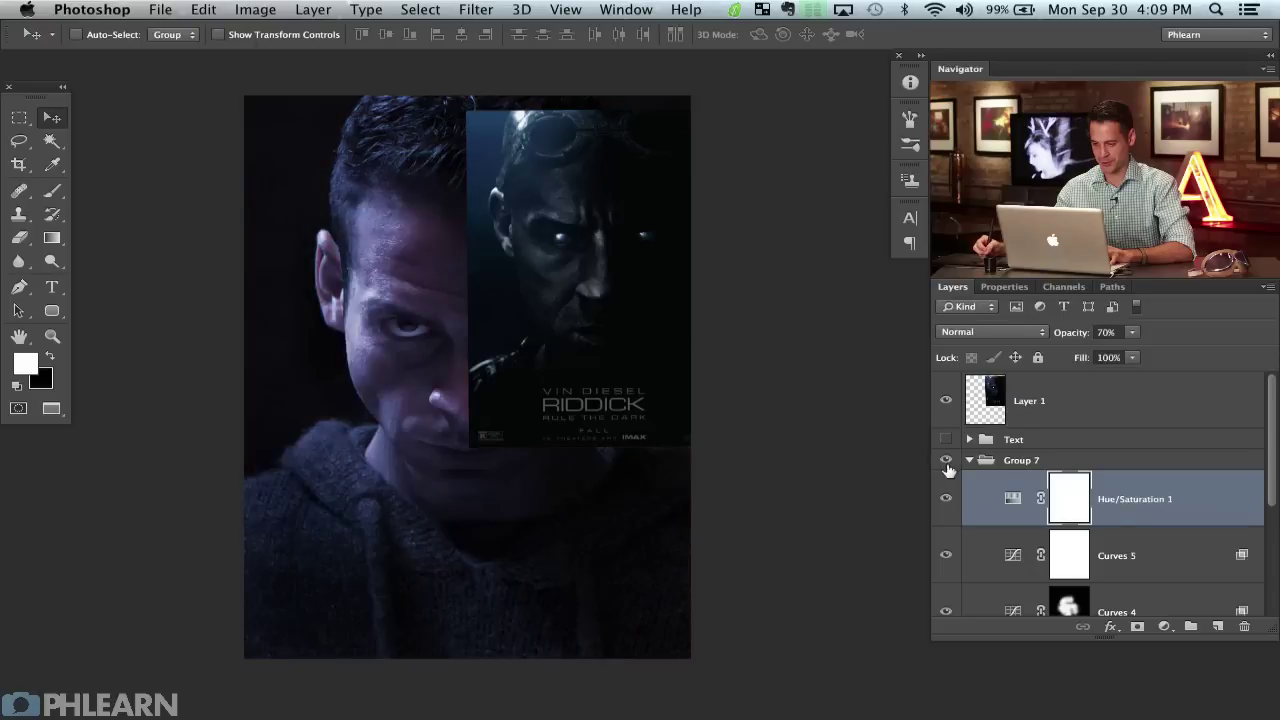
left_click(1006, 405)
left_click_drag(645, 441, 688, 448)
Add a Curves layer above Curves 5, pull its midtones down to darken the image, and invert its mask to black.
left_click(1146, 551)
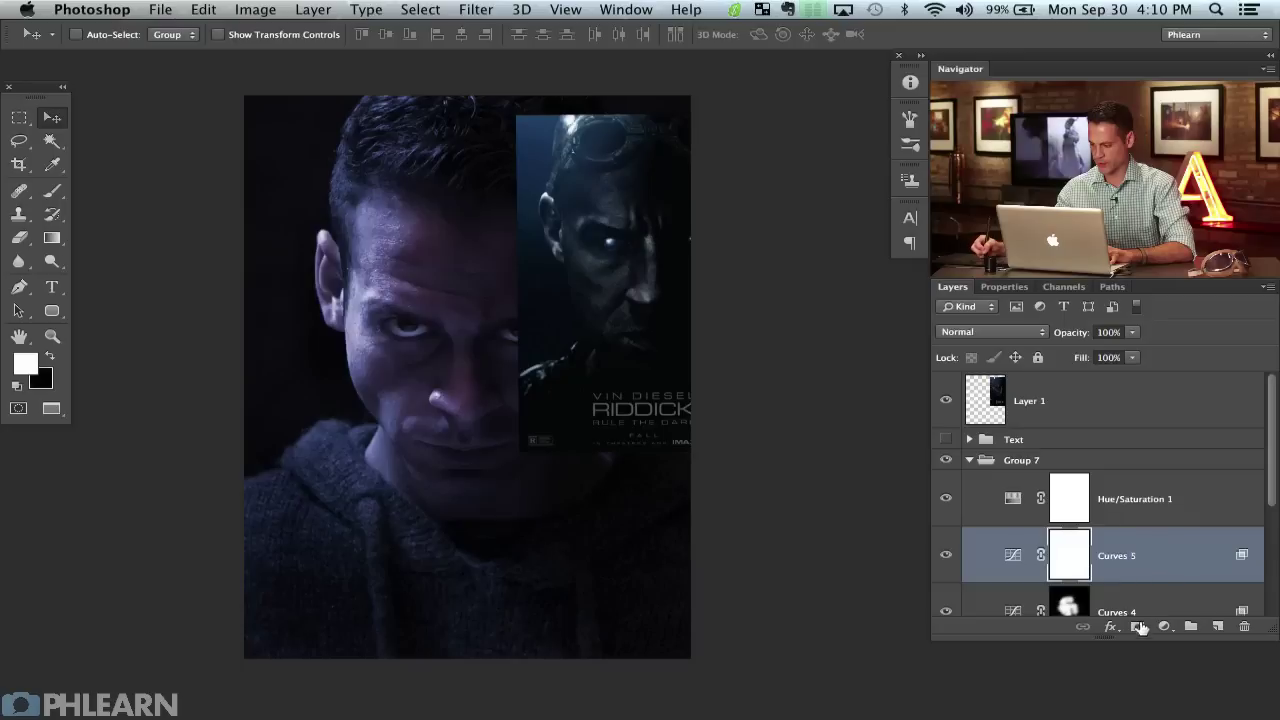
left_click(1163, 626)
left_click(1172, 674)
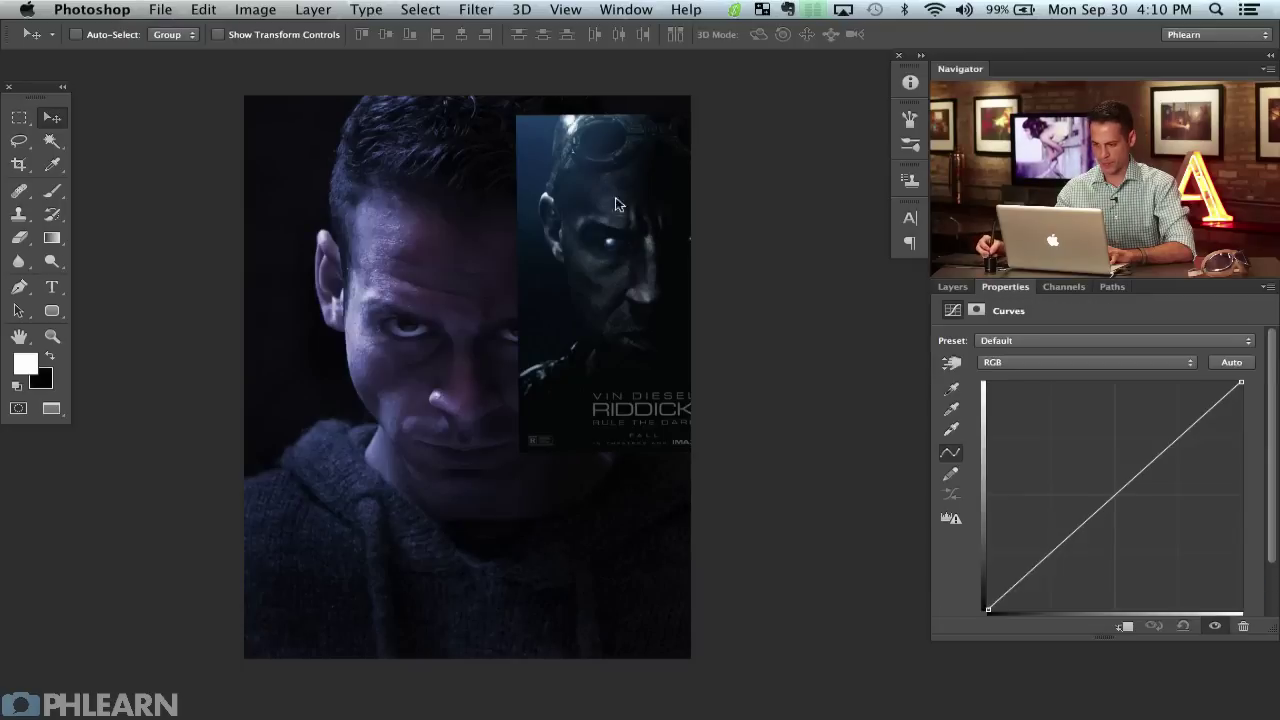
left_click_drag(1112, 499, 1130, 516)
key("super+alt+g")
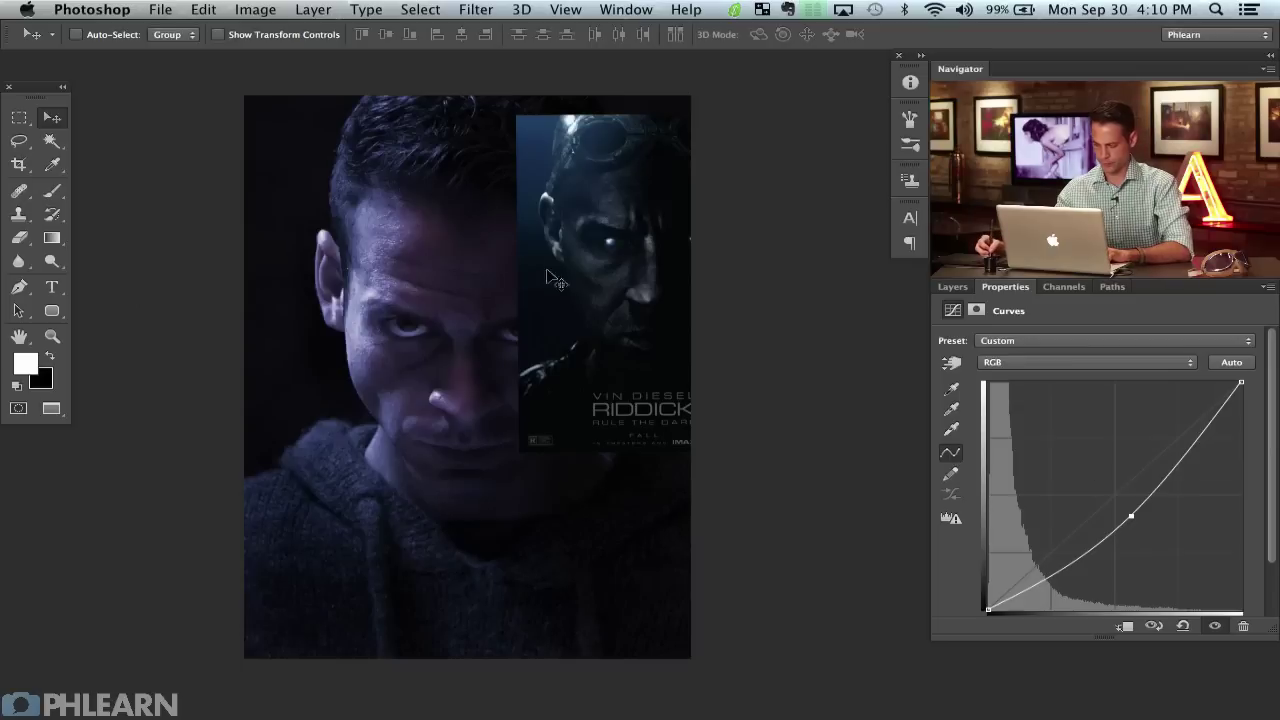
left_click(951, 288)
Hide the reference poster and paint white on the new Curves mask over the face's centre, mouth, chin and hoodie.
left_click(946, 400)
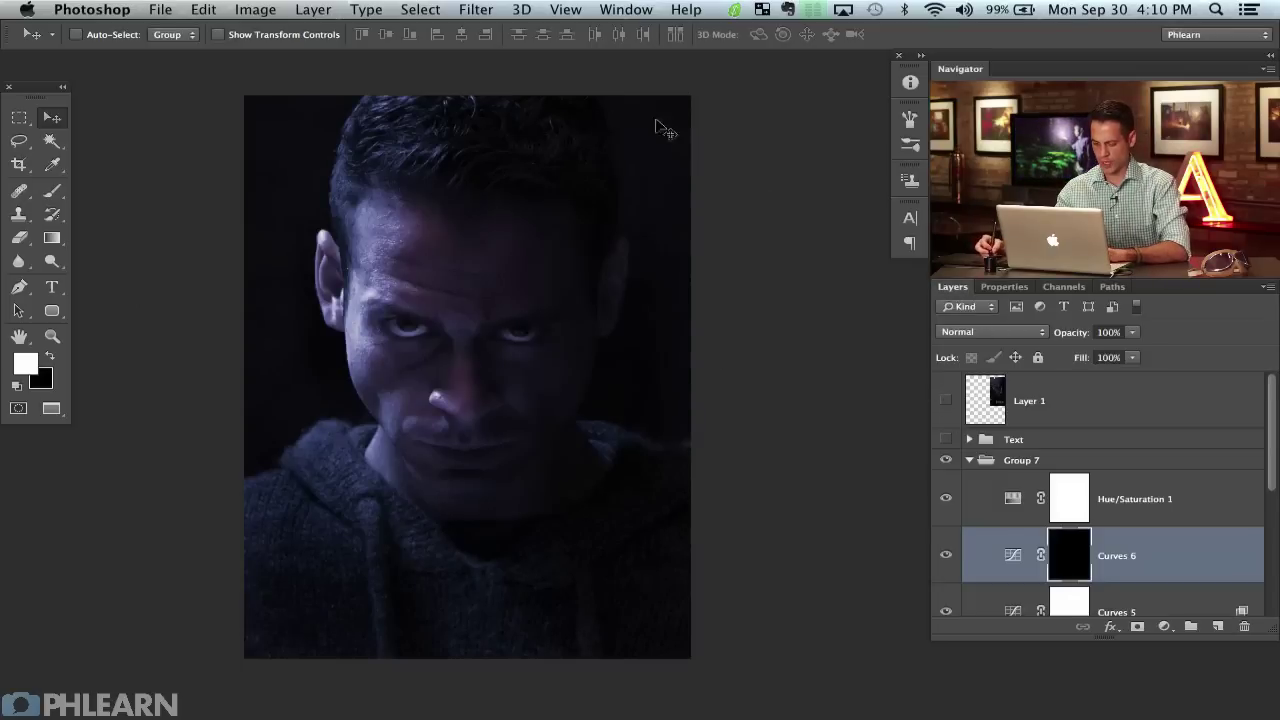
key("b")
left_click_drag(414, 366, 450, 378)
mouse_move(469, 277)
left_mouse_down()
mouse_move(426, 318)
mouse_move(432, 285)
mouse_move(451, 372)
mouse_move(445, 354)
mouse_move(406, 402)
mouse_move(450, 463)
mouse_move(465, 376)
mouse_move(442, 412)
mouse_move(510, 435)
mouse_move(515, 384)
mouse_move(578, 529)
mouse_move(547, 496)
mouse_move(479, 309)
mouse_move(489, 278)
left_mouse_up()
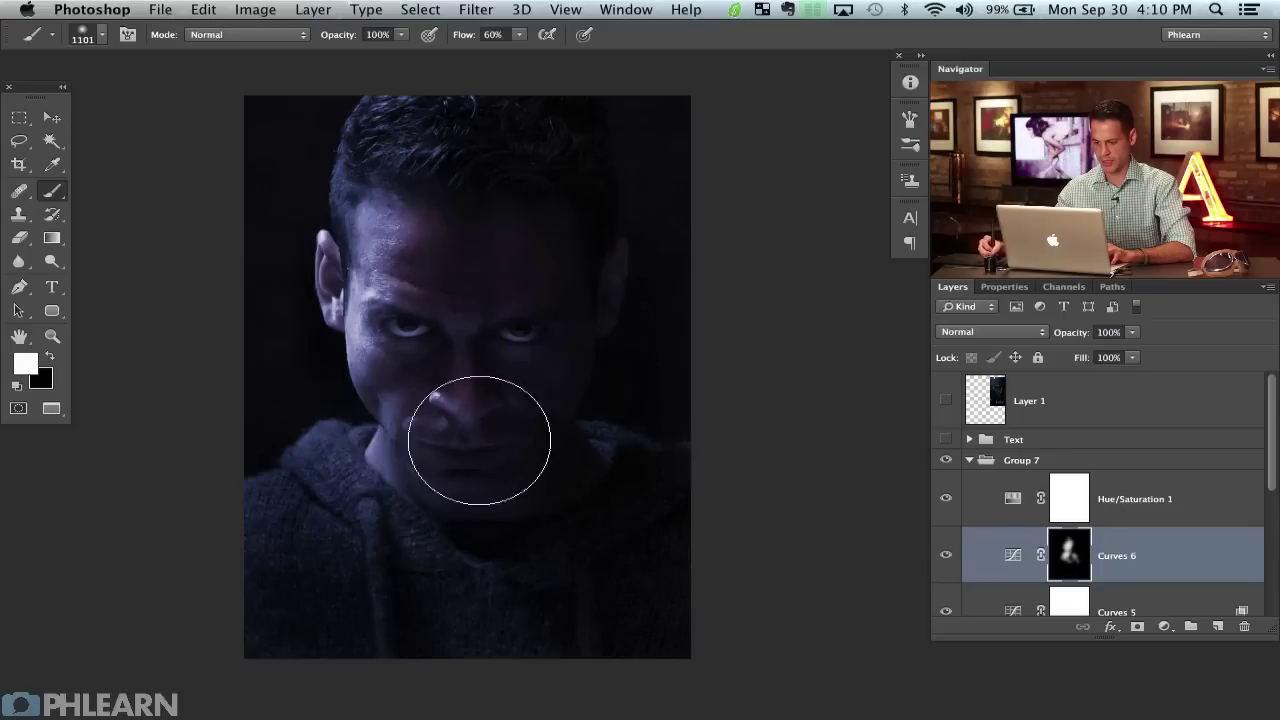
mouse_move(477, 440)
left_mouse_down()
mouse_move(406, 509)
mouse_move(486, 663)
mouse_move(626, 469)
mouse_move(602, 449)
left_mouse_up()
left_click_drag(687, 430, 664, 406)
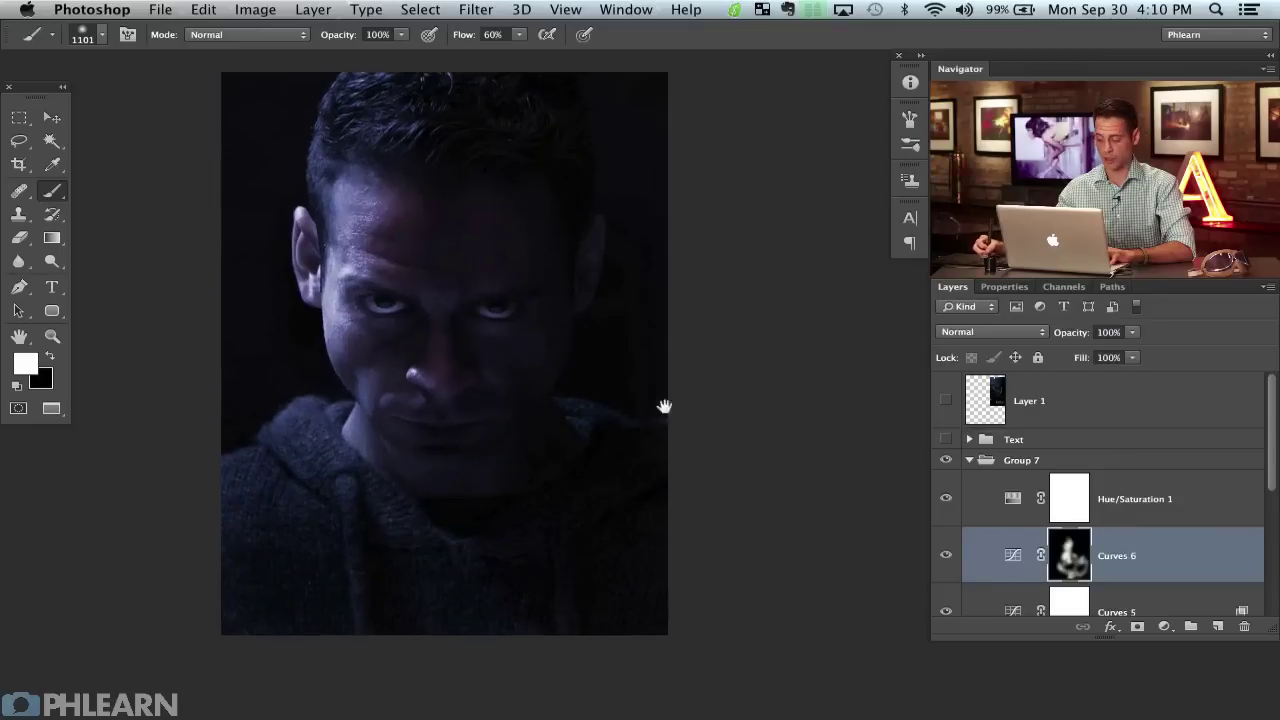
Split the Curves 6 Blend If highlight slider for the underlying layer to 0 / 105 and set the layer's opacity to 78%.
double_click(1165, 556)
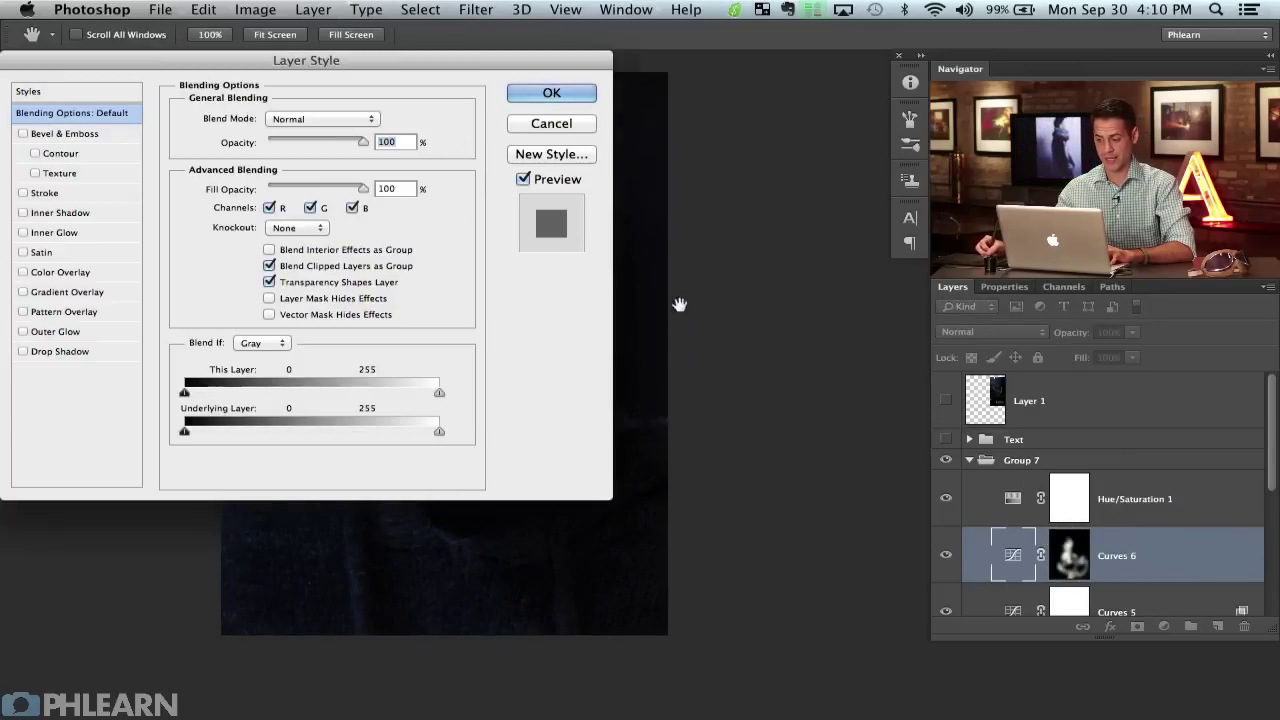
left_click_drag(677, 303, 780, 252)
left_click_drag(441, 60, 268, 85)
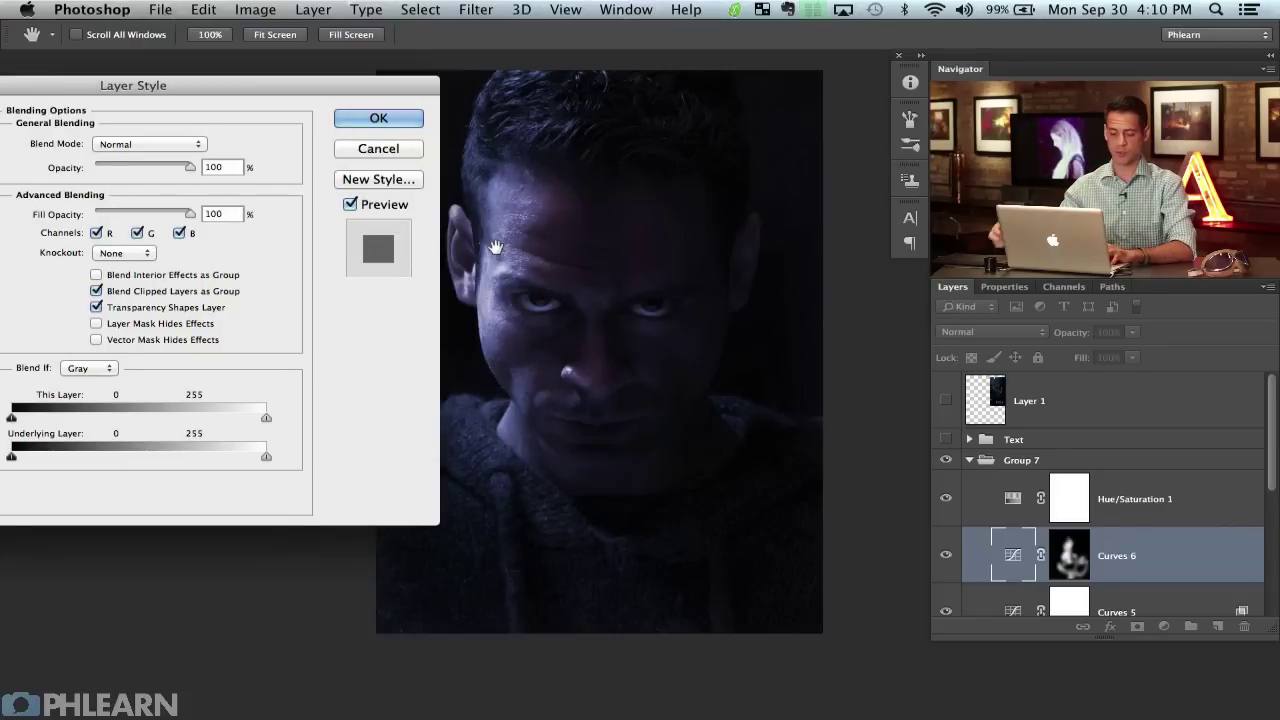
left_click_drag(266, 457, 6, 460)
left_click_drag(268, 458, 119, 457)
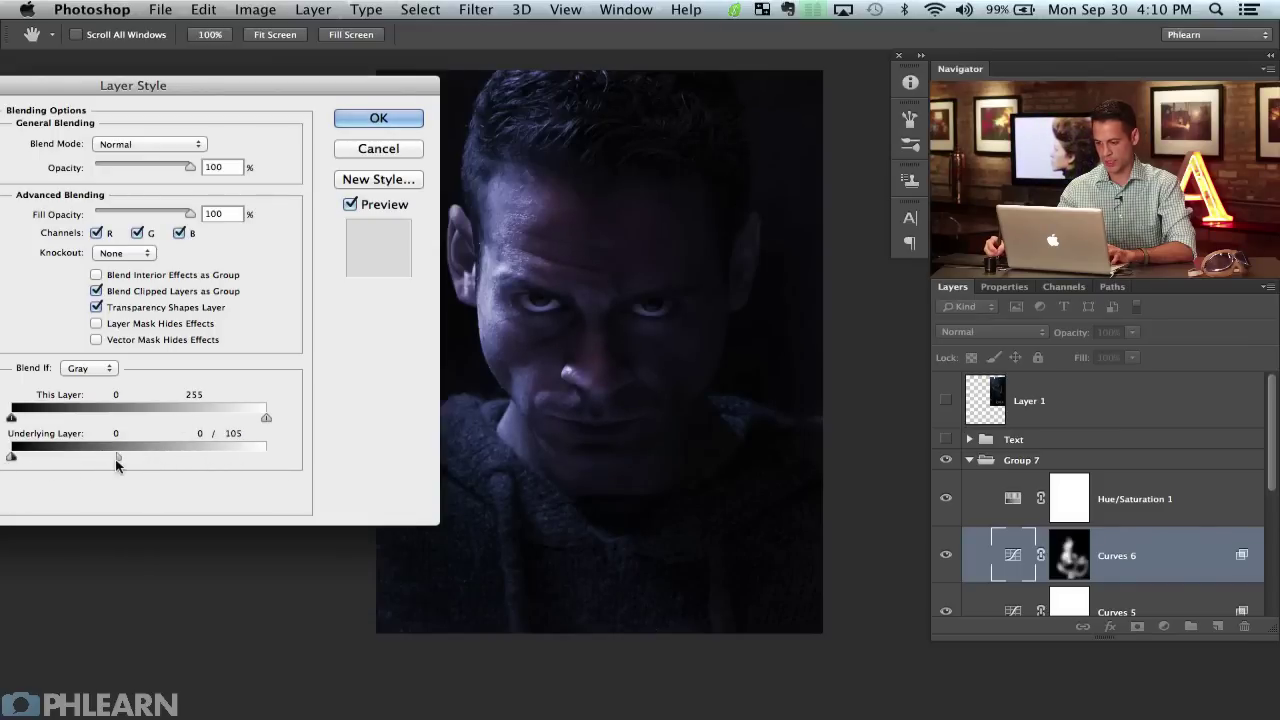
left_click(386, 121)
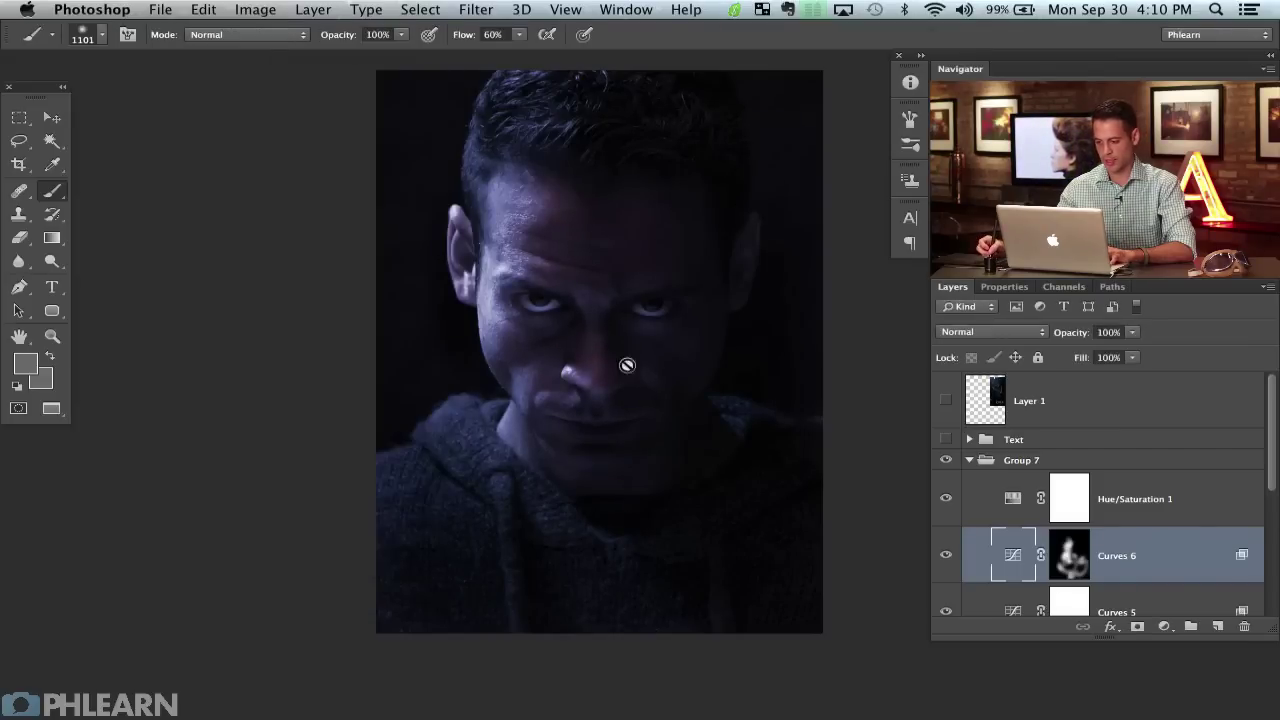
left_click_drag(617, 363, 598, 406)
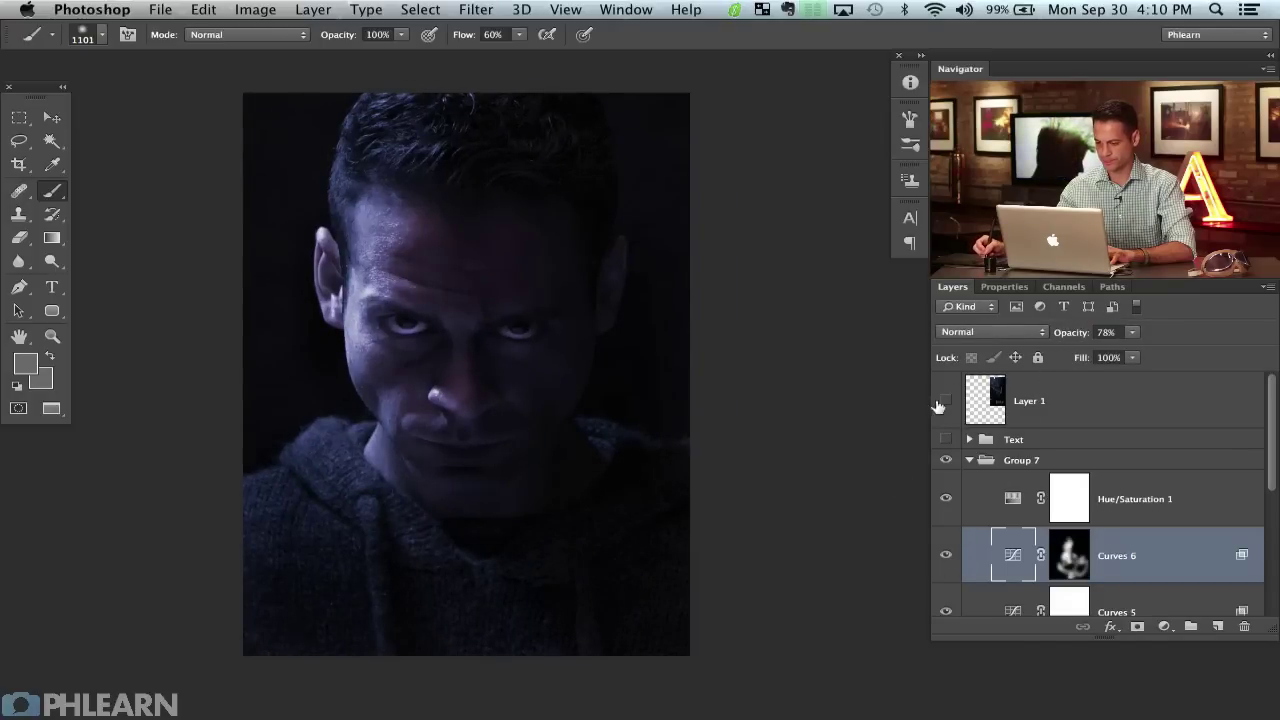
Show the reference poster and move it over the middle of the face to compare its tones with the portrait.
left_click(945, 402)
left_click(1022, 414)
key("v")
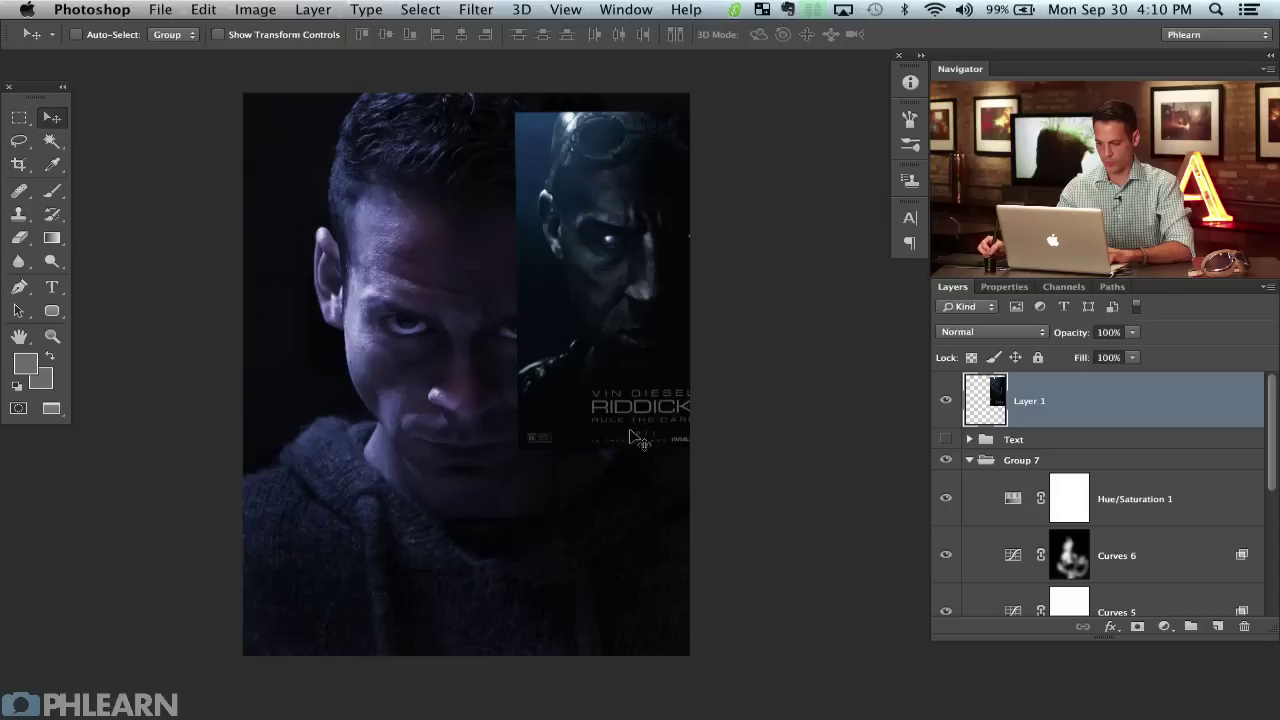
left_click_drag(654, 408, 523, 463)
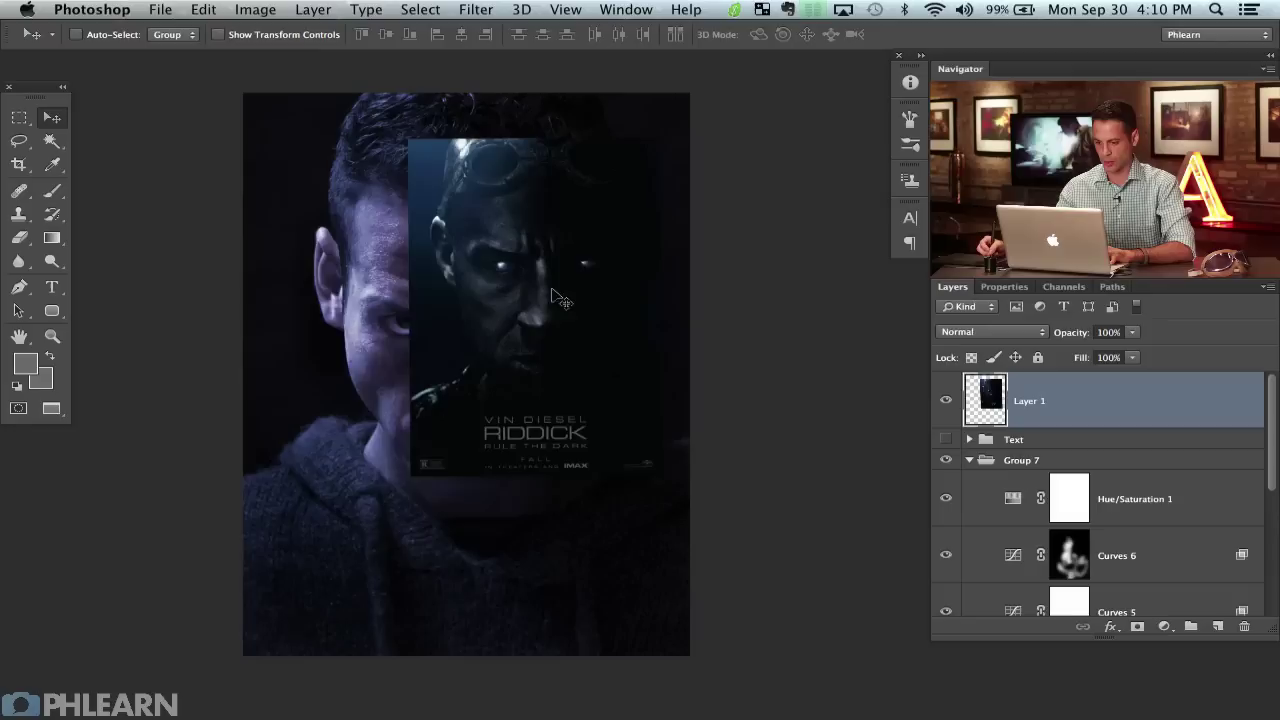
left_click_drag(556, 296, 498, 343)
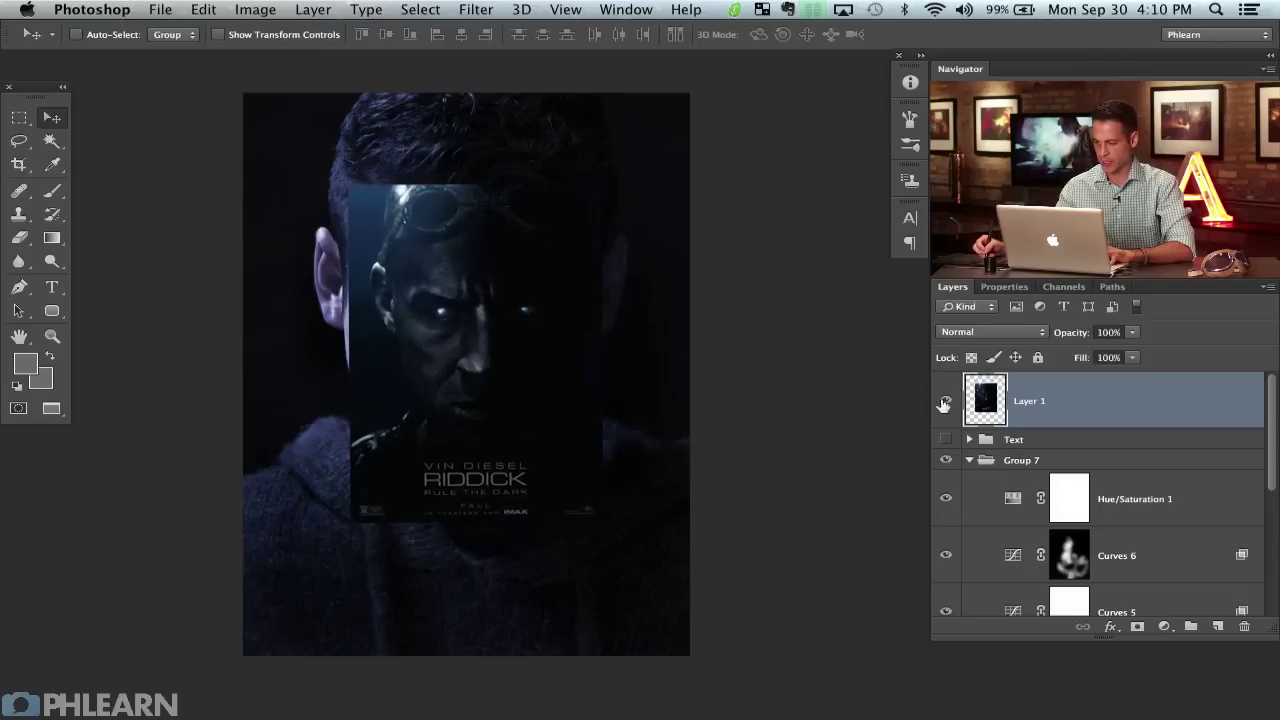
left_click_drag(415, 428, 432, 393)
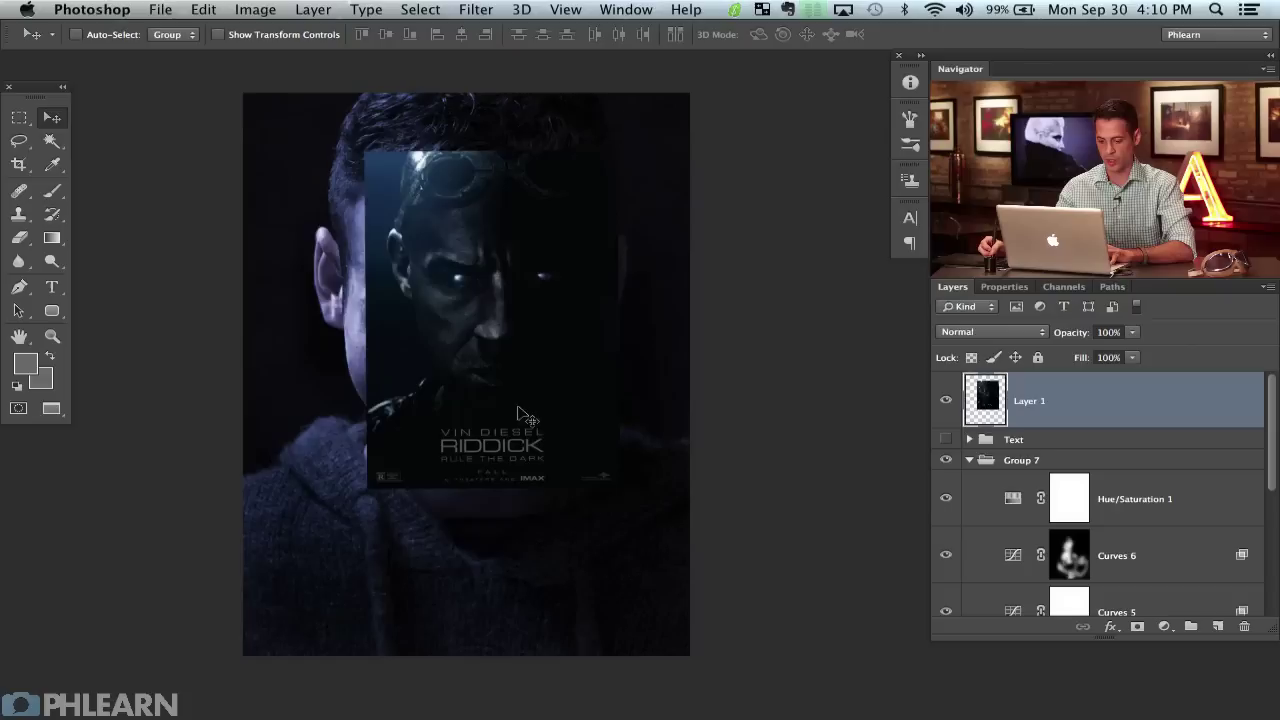
left_click_drag(518, 407, 521, 407)
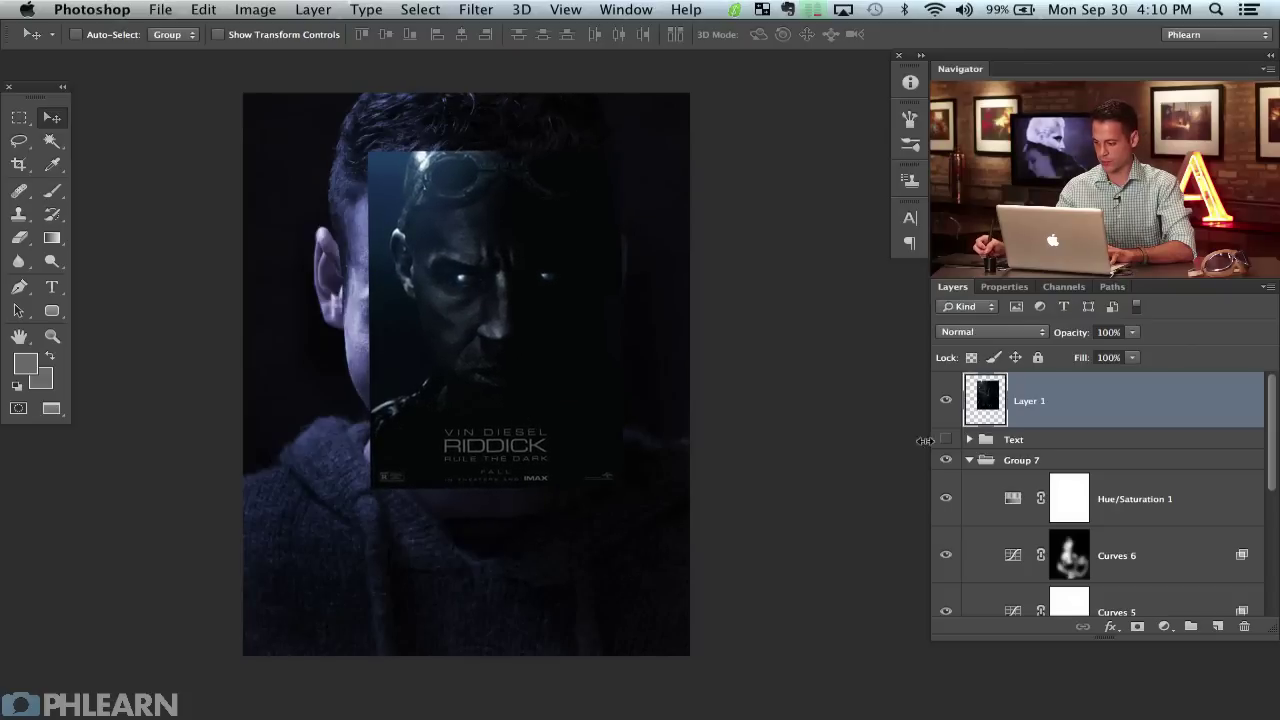
Hide the reference poster, collapse Group 7 and add an empty layer directly above it.
left_click(945, 401)
left_click(969, 460)
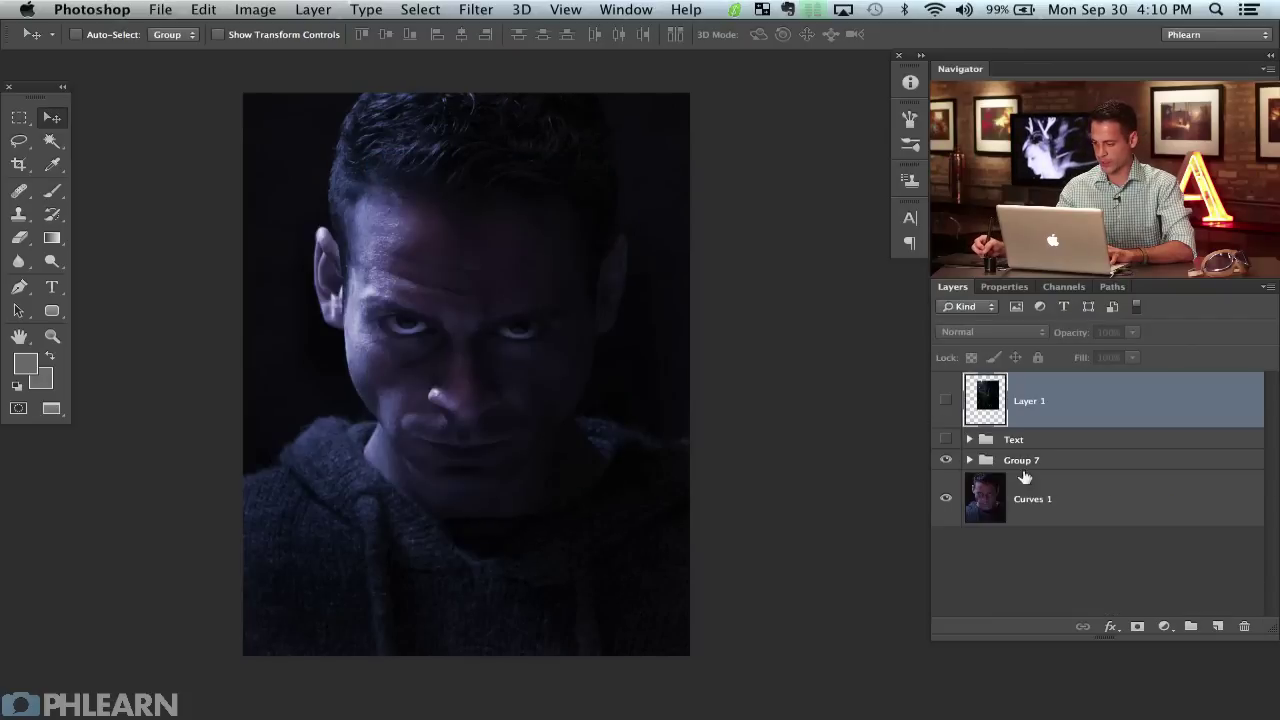
left_click(1088, 466)
left_click(1218, 626)
Set the Gradient tool's foreground colour to a dark blue sampled from the hoodie.
key("g")
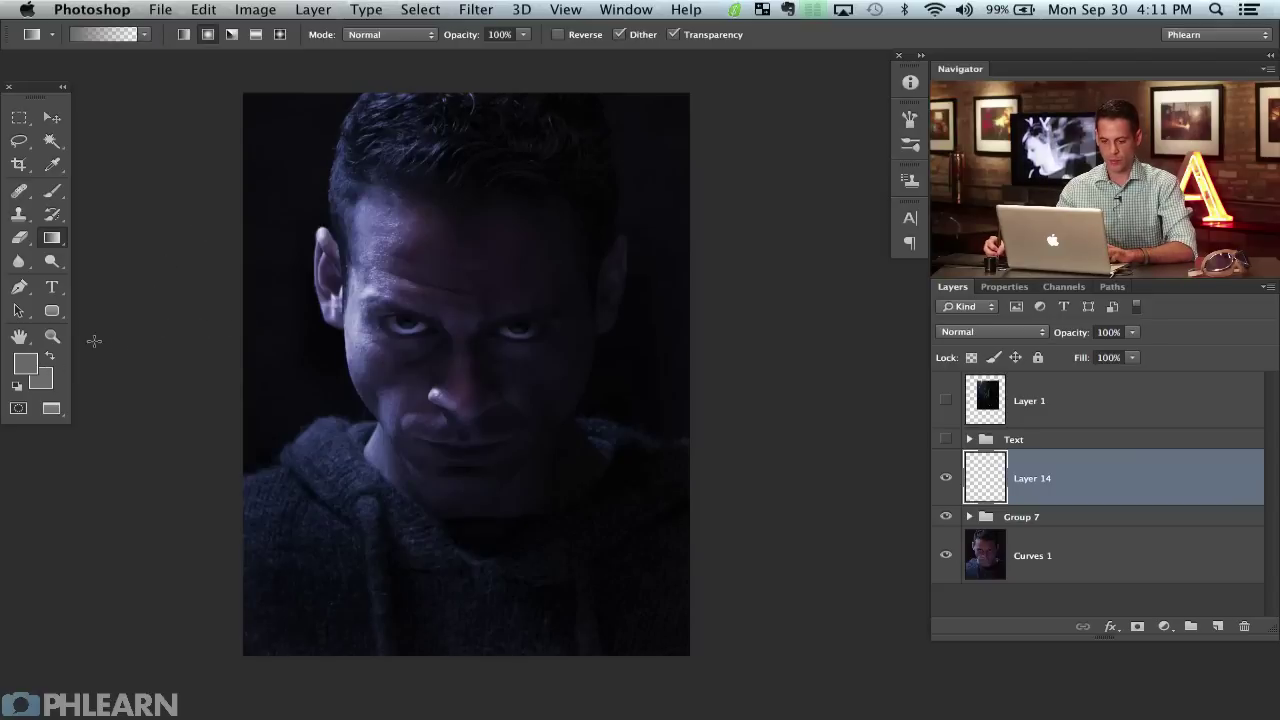
left_click(26, 370)
left_click_drag(320, 451, 362, 464)
left_click(990, 354)
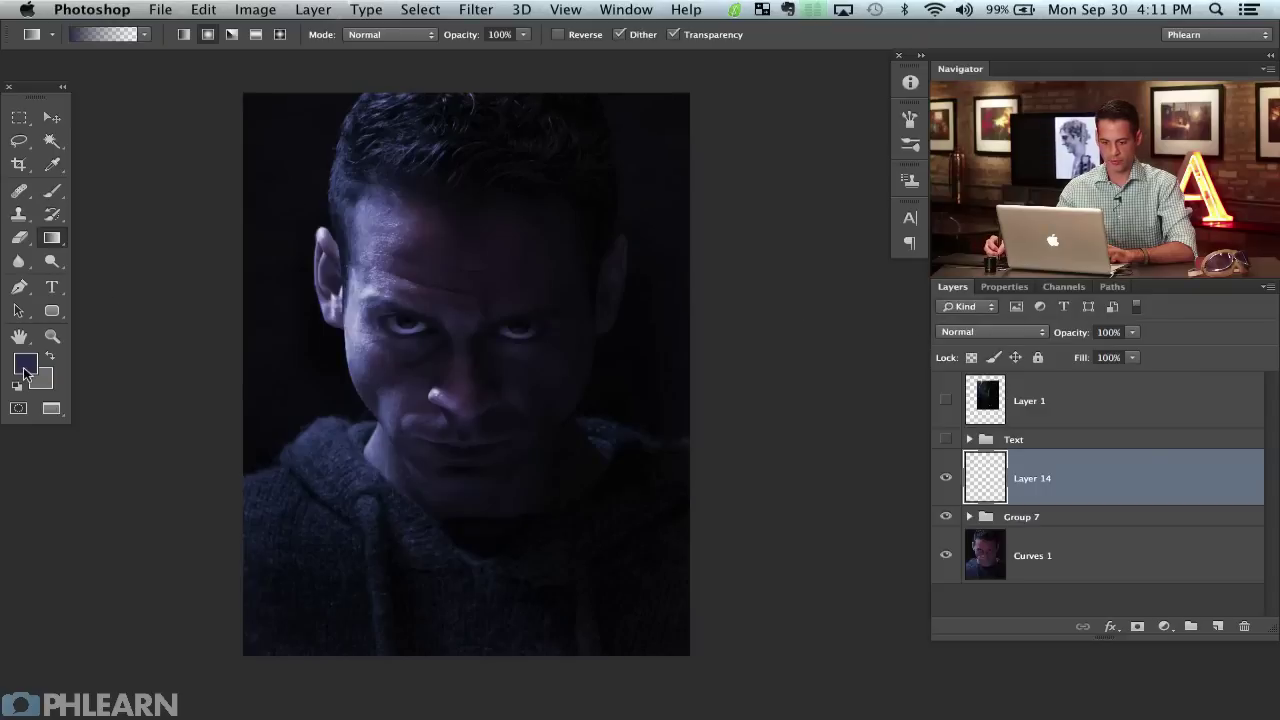
Confirm the Foreground to Transparent gradient and draw it radially on the empty layer from the lit ear across the face.
left_click(110, 35)
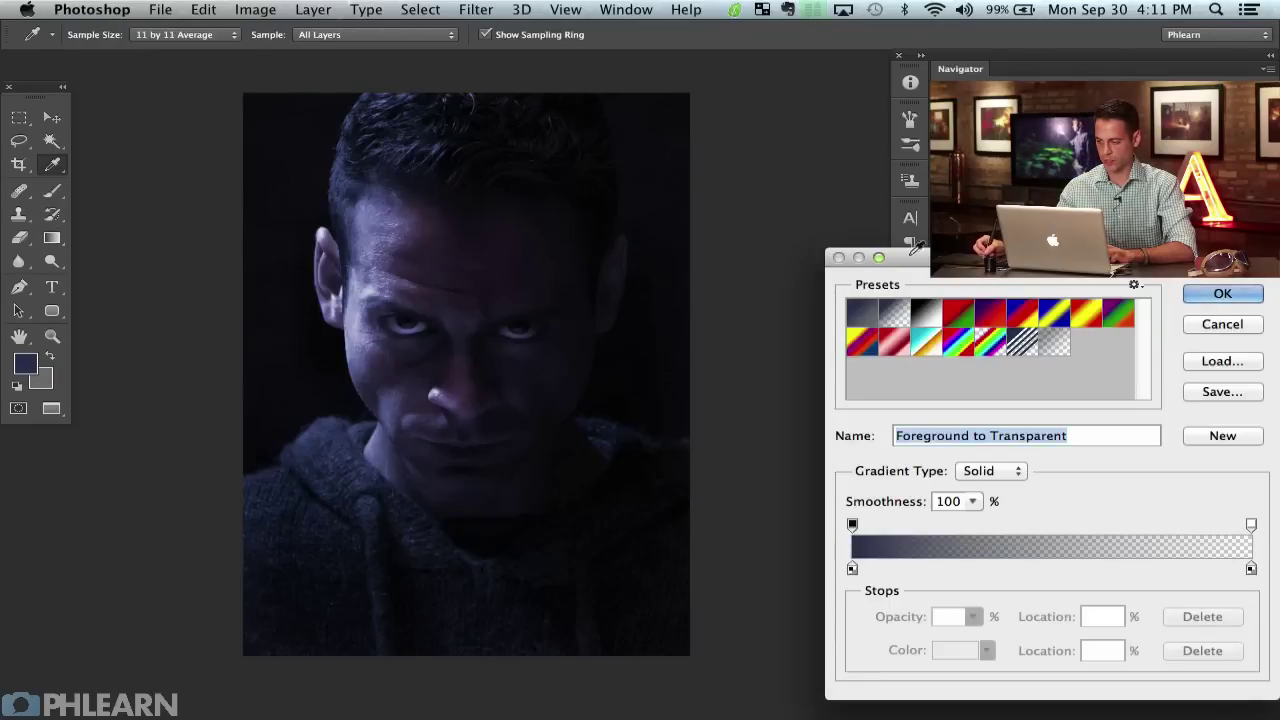
left_click_drag(943, 262, 357, 150)
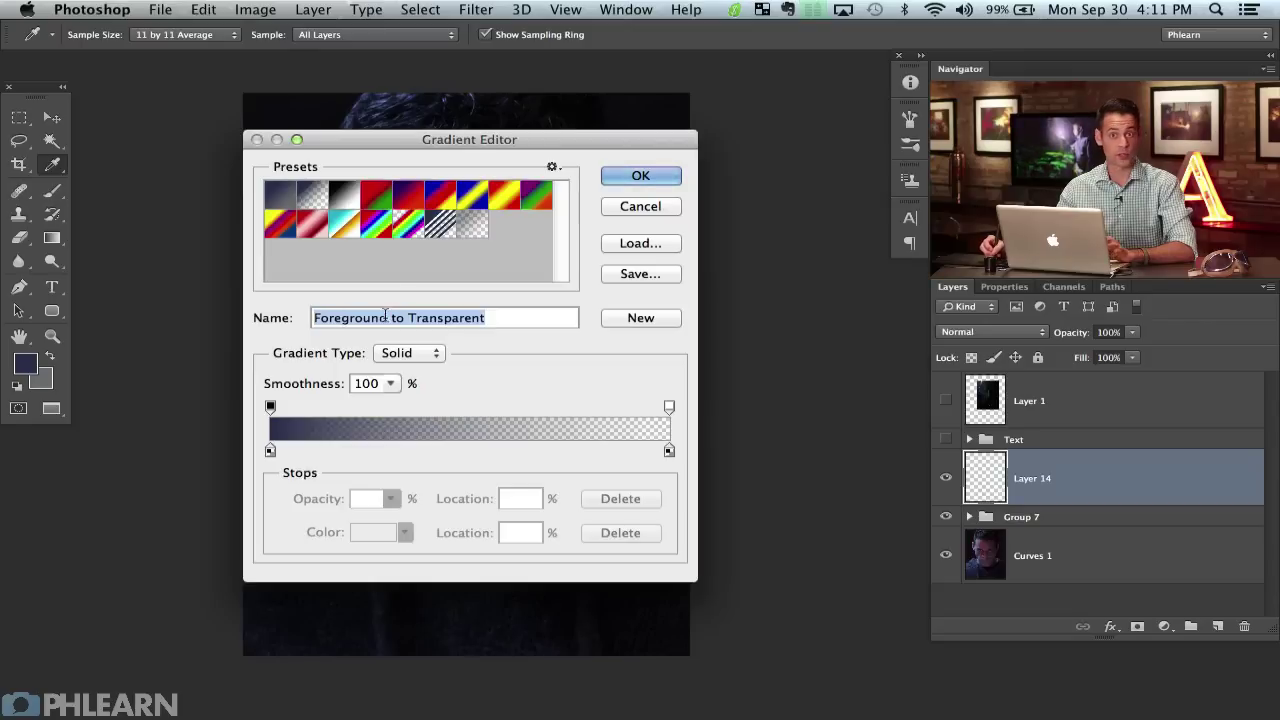
left_click(629, 180)
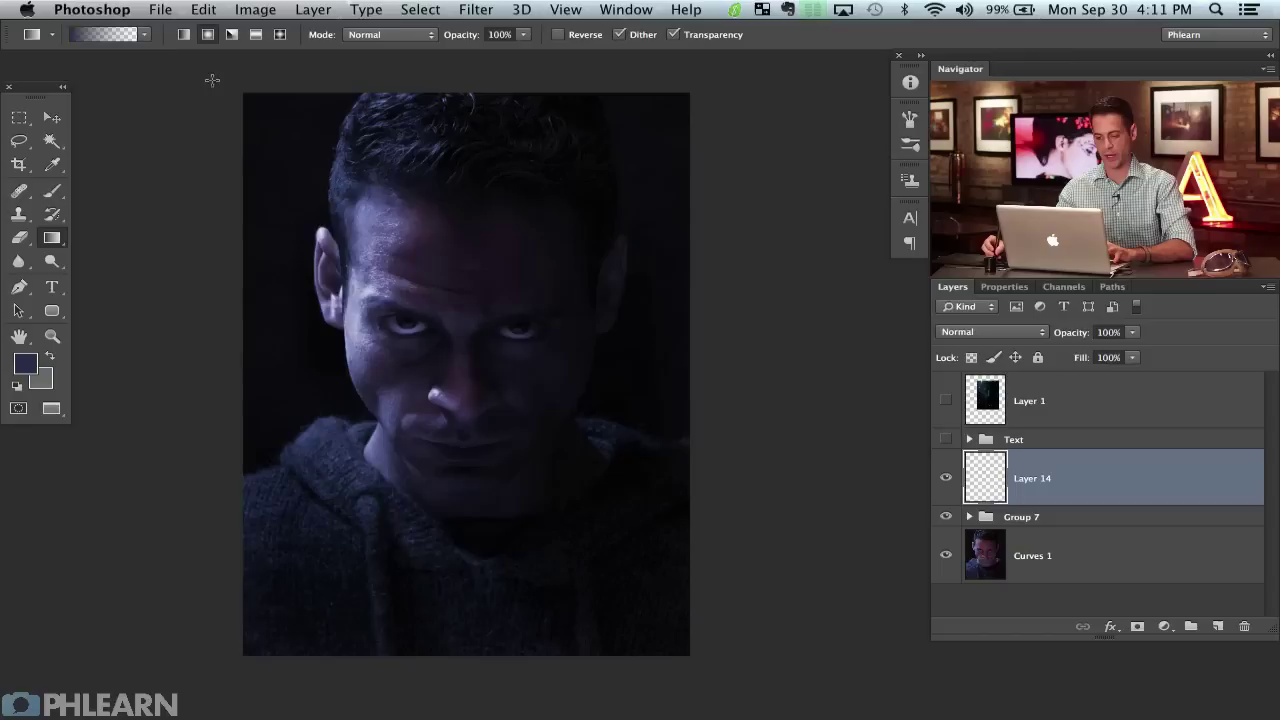
left_click_drag(334, 236, 627, 360)
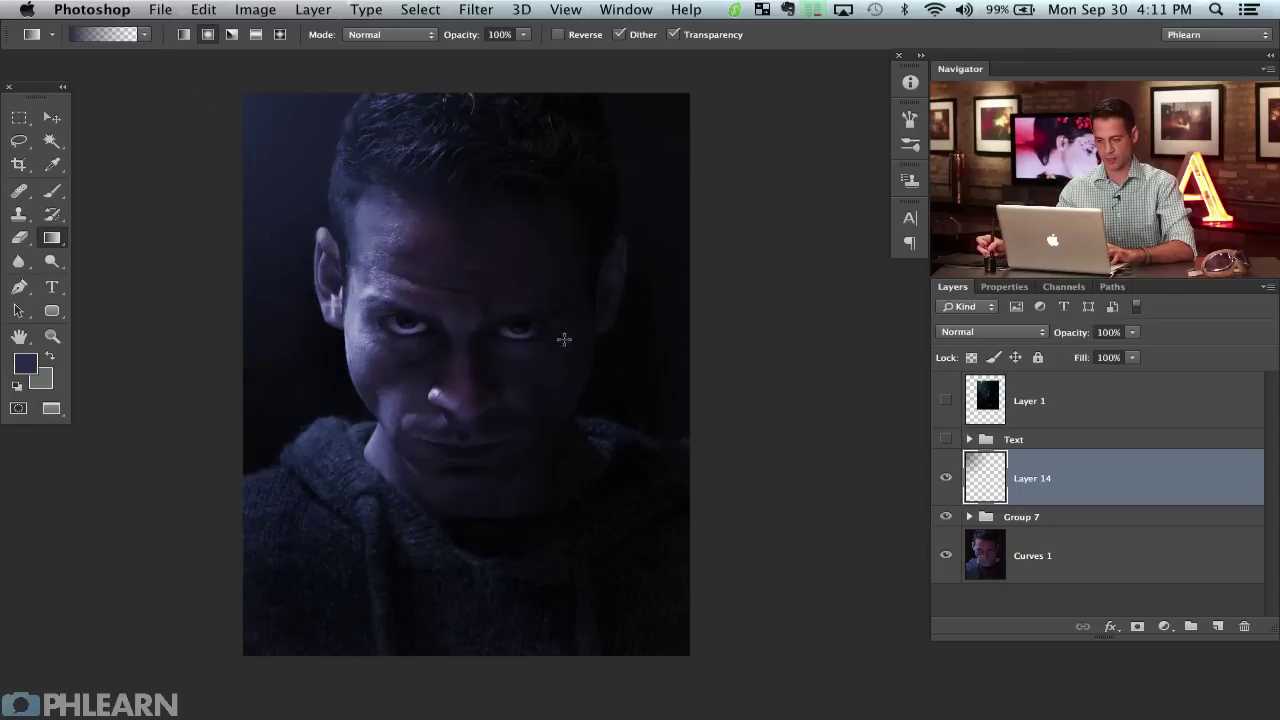
Undo the previous radial gradient and try a new one across the face on Layer 14, comparing the portrait with and without it.
key("super+z")
left_click_drag(454, 342, 686, 356)
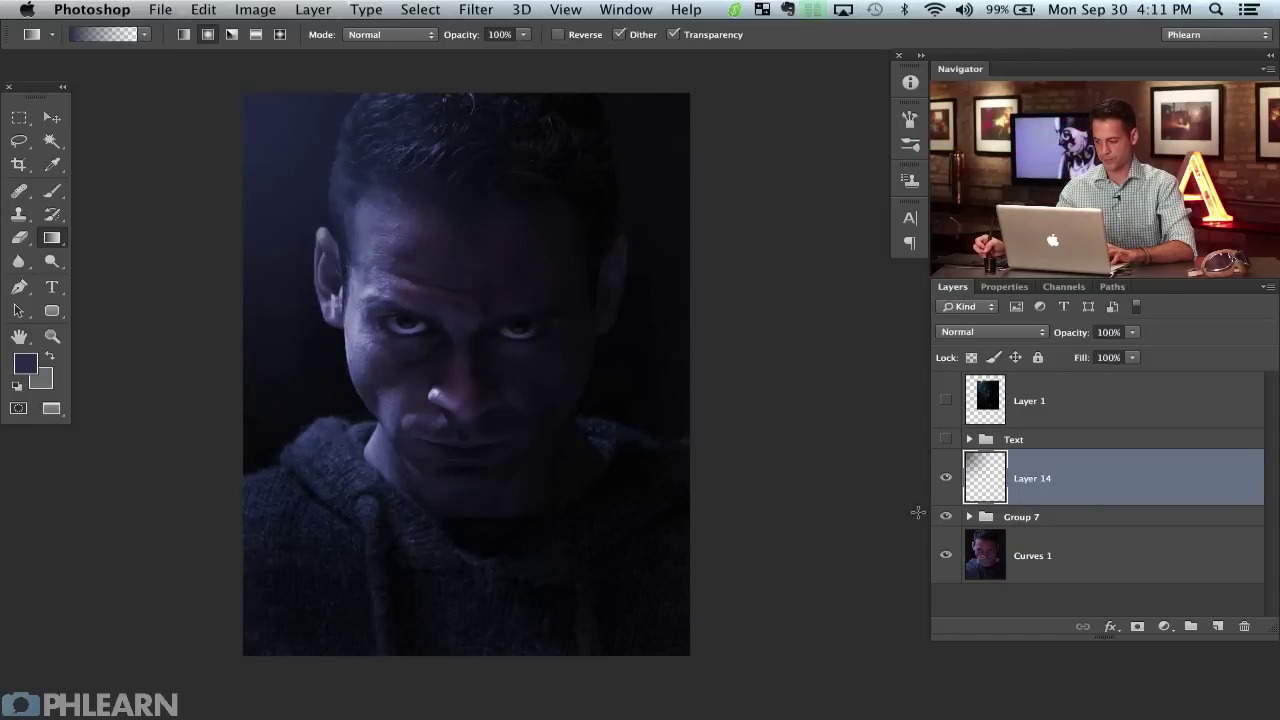
left_click(945, 478)
left_click(945, 478)
left_click(945, 478)
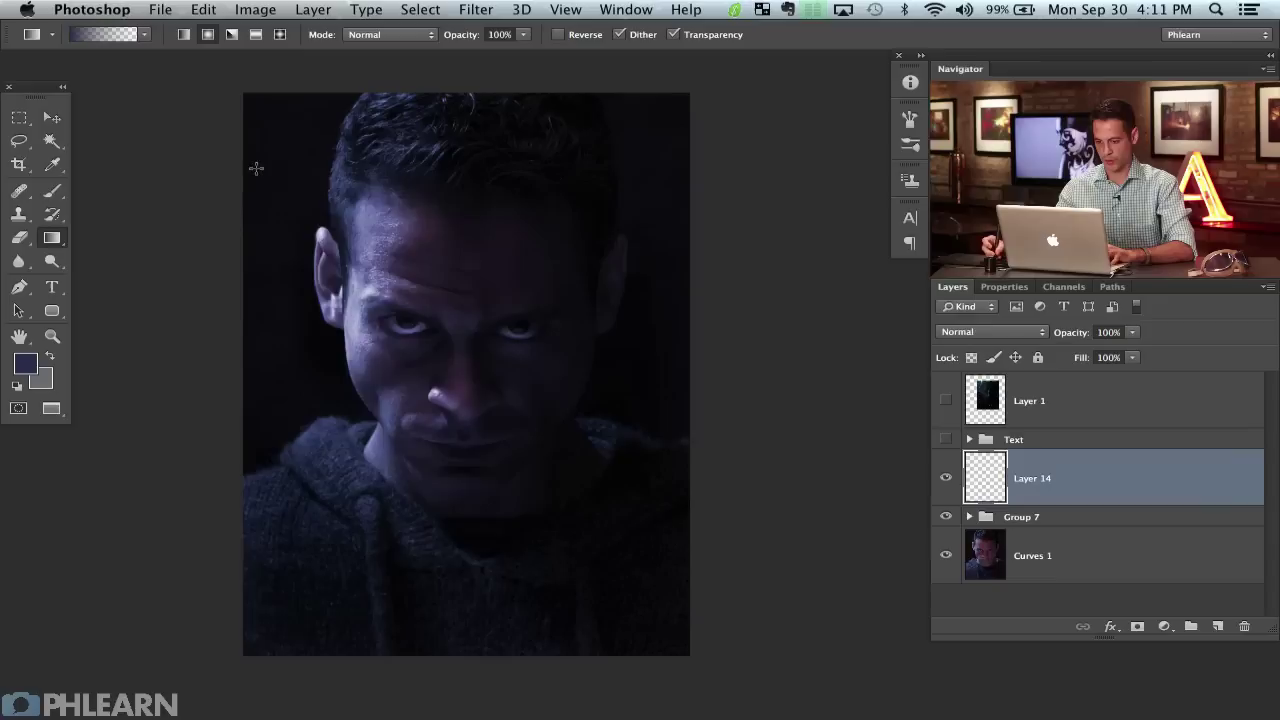
Draw a radial gradient on Layer 14 from just outside the canvas's upper-left corner to the nose and compare the layer off and on.
left_click_drag(332, 290, 455, 400)
left_click_drag(263, 151, 591, 474)
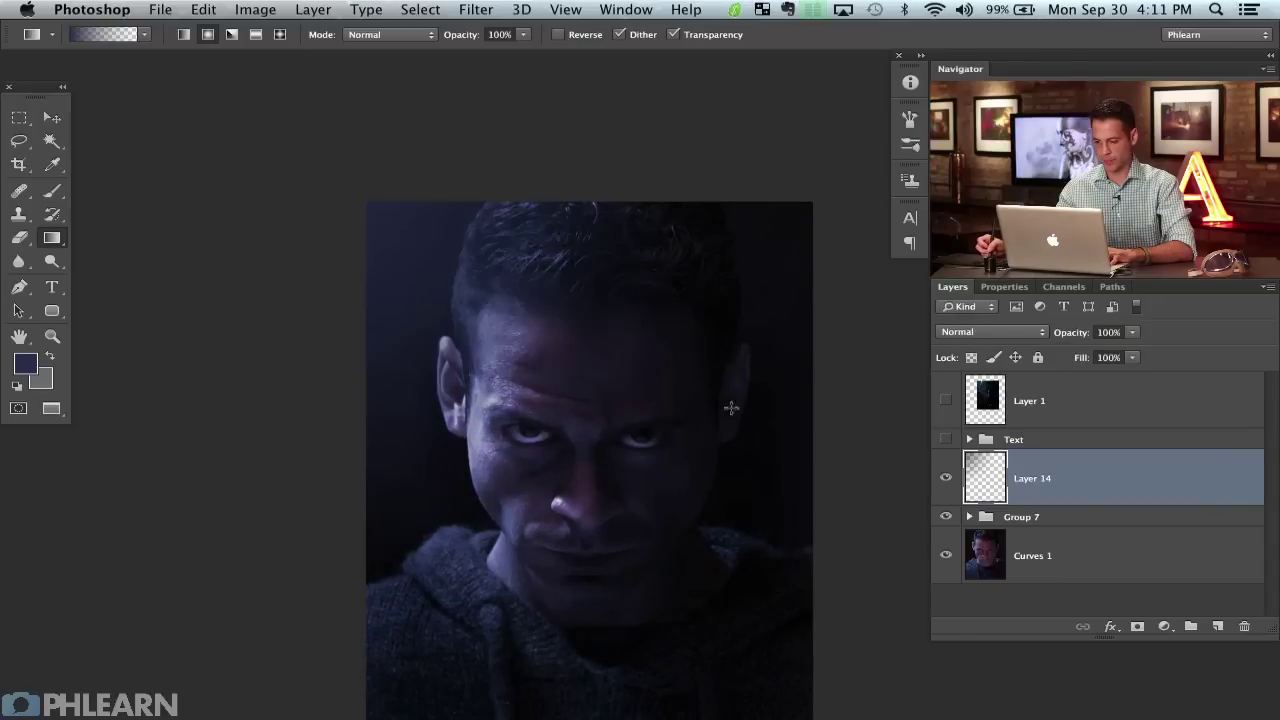
left_click_drag(677, 544, 534, 418)
left_click(945, 478)
left_click(945, 478)
left_click(945, 478)
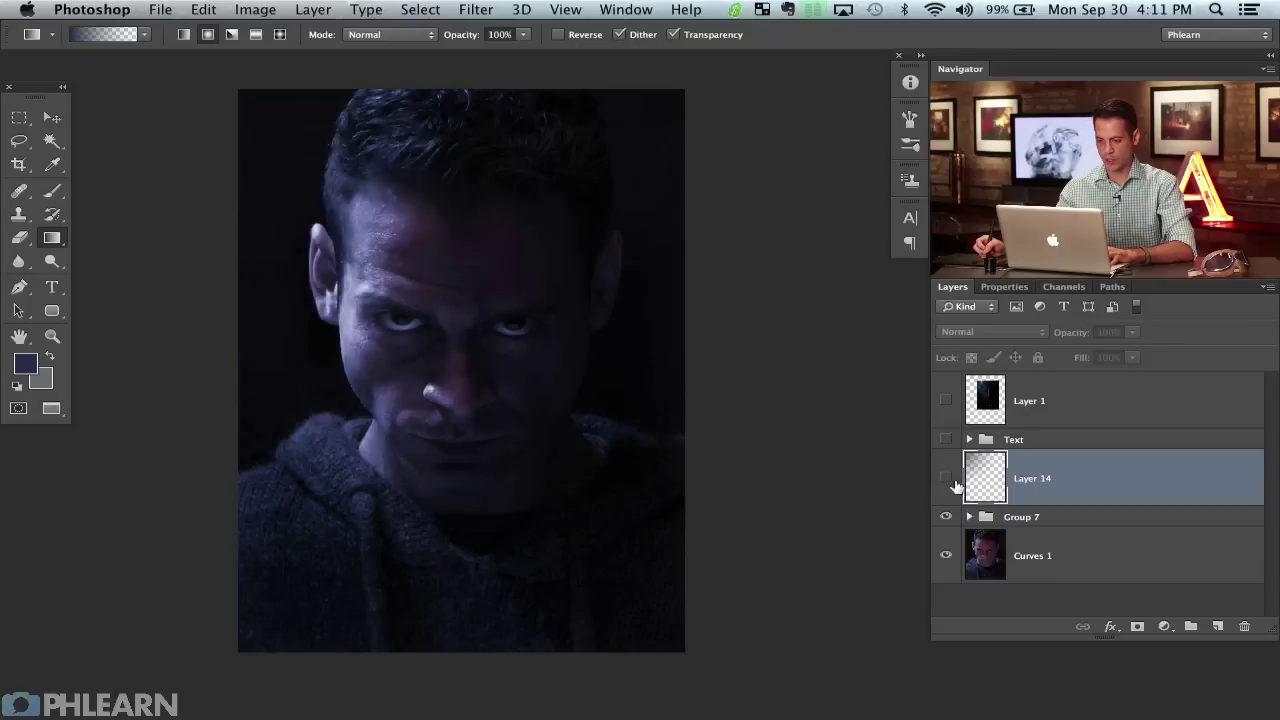
left_click(946, 480)
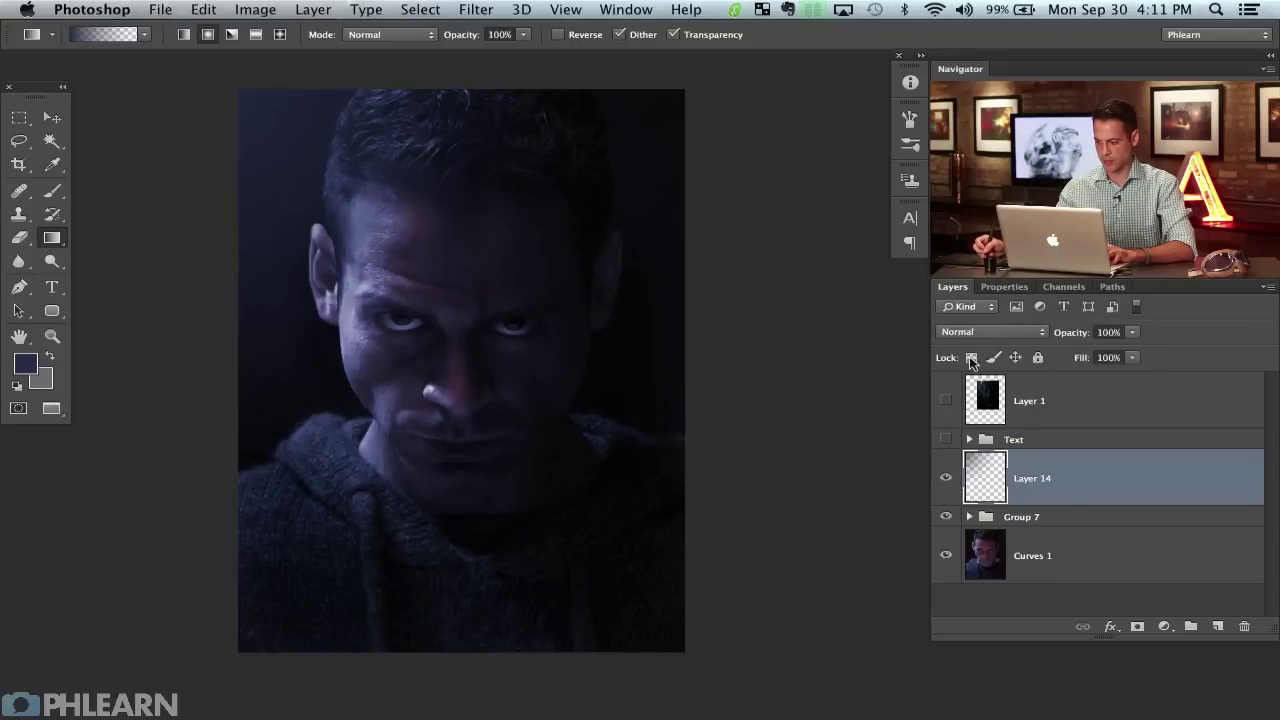
Set Layer 14's blend mode to Lighten and compare the portrait with the glow hidden and shown.
left_click(988, 332)
left_click(995, 432)
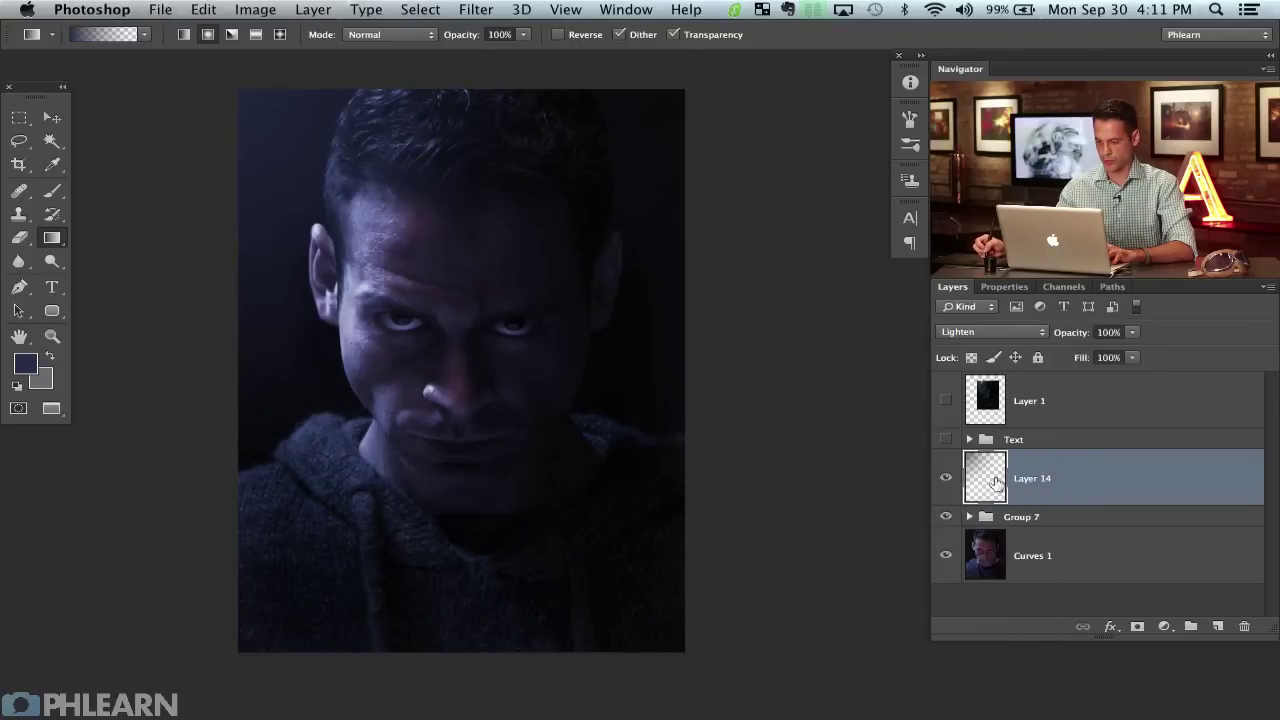
left_click(945, 480)
left_click(945, 480)
left_click(946, 482)
left_click(946, 482)
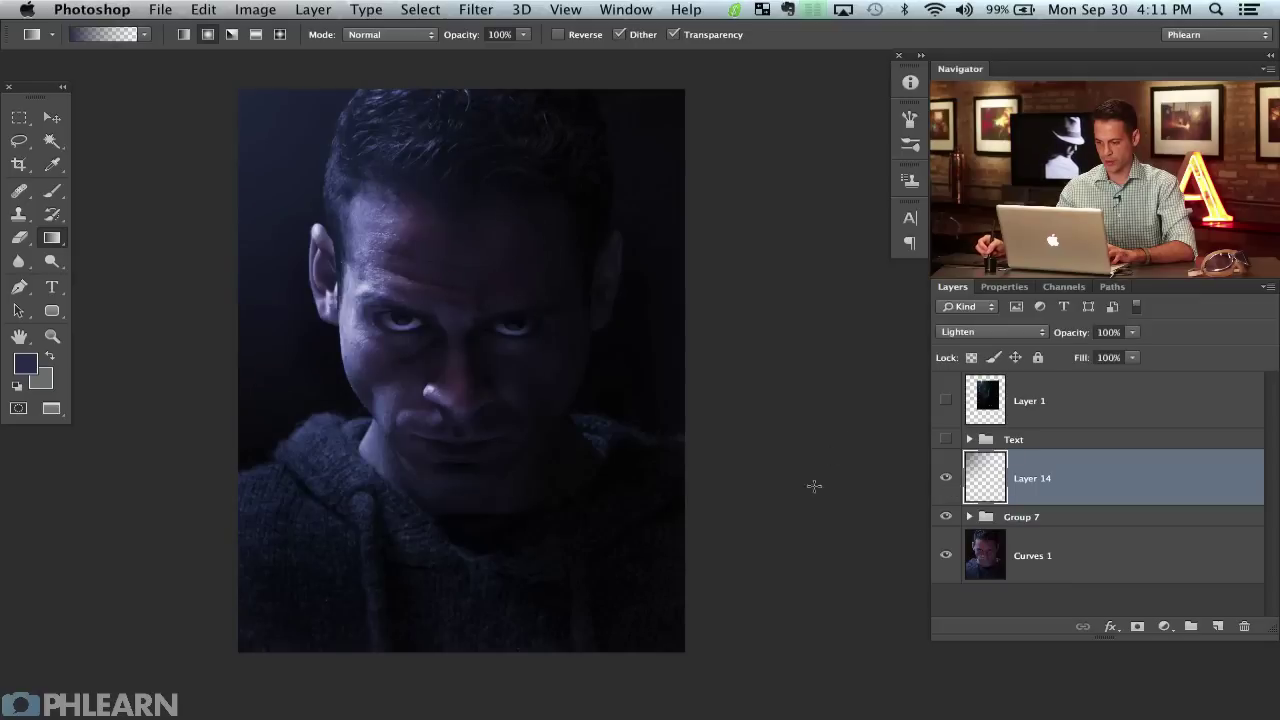
Add an empty layer directly above Layer 14.
scroll(750, 420, "right", 3)
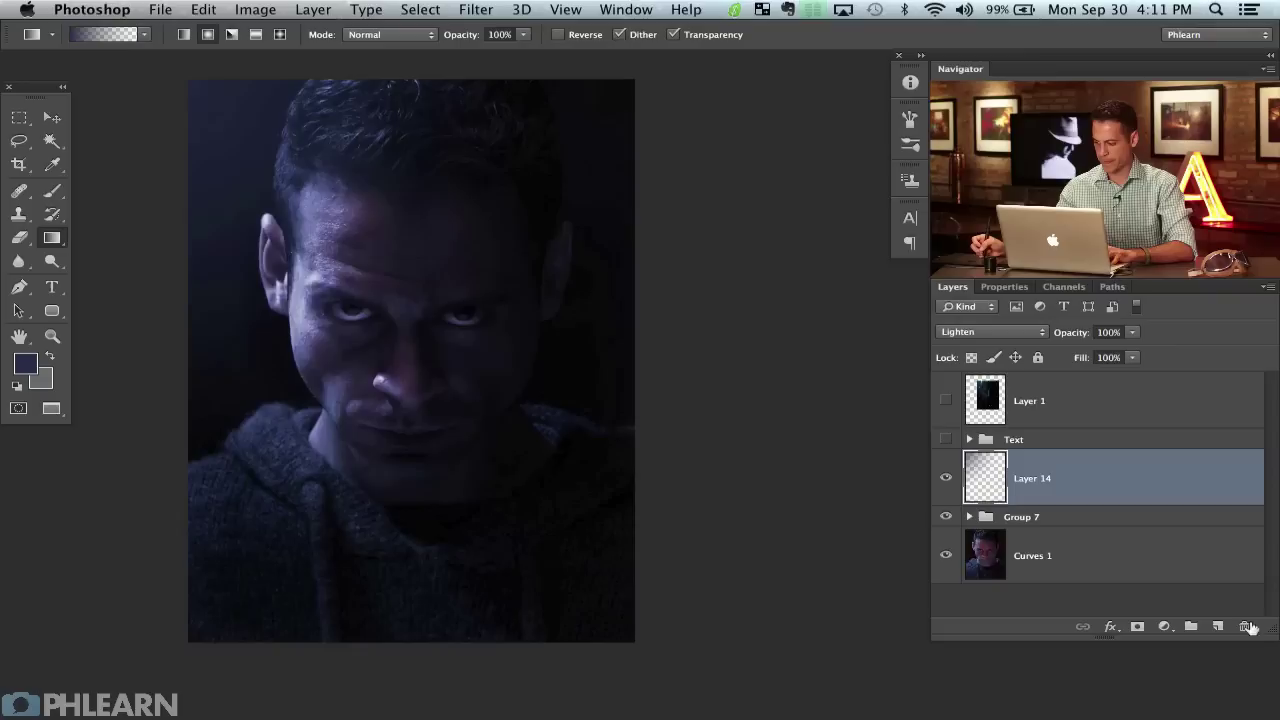
left_click(1217, 626)
scroll(768, 569, "right", 3)
Try radial gradients from beyond the canvas's right side toward the upper head on the empty layer, and undo them.
left_click_drag(806, 603, 546, 117)
key("super+z")
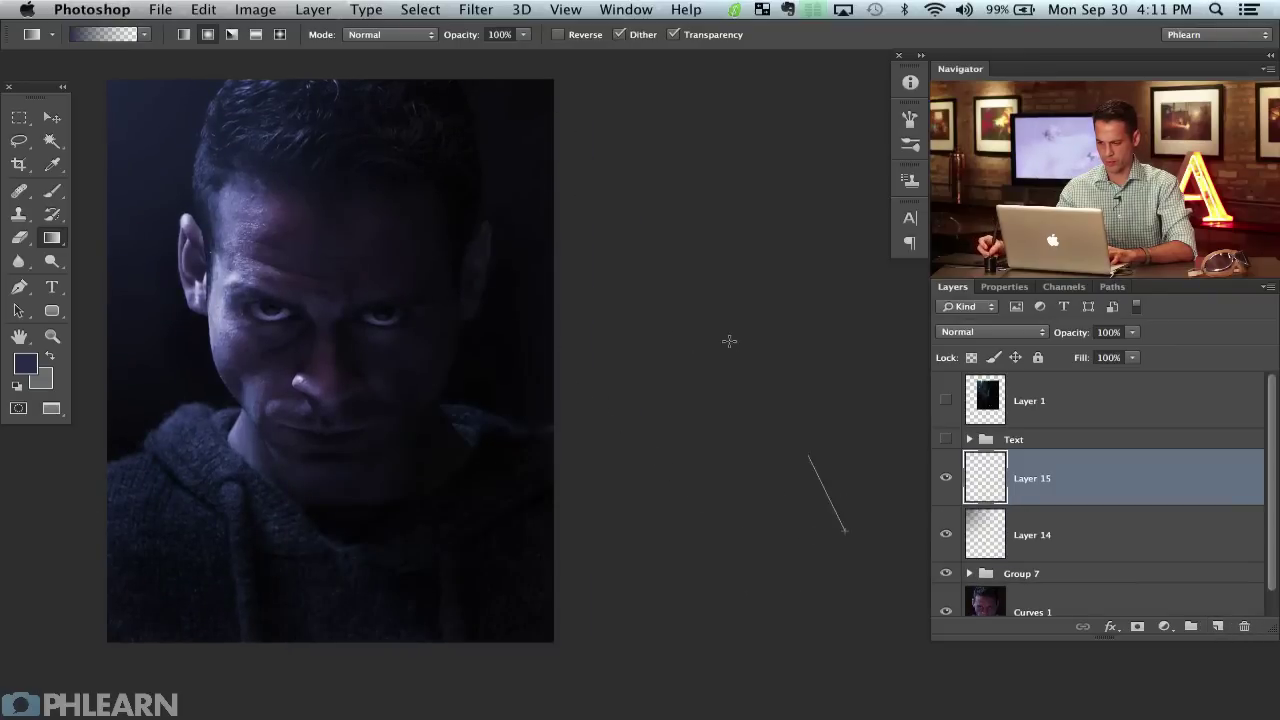
left_click_drag(729, 341, 455, 112)
key("v")
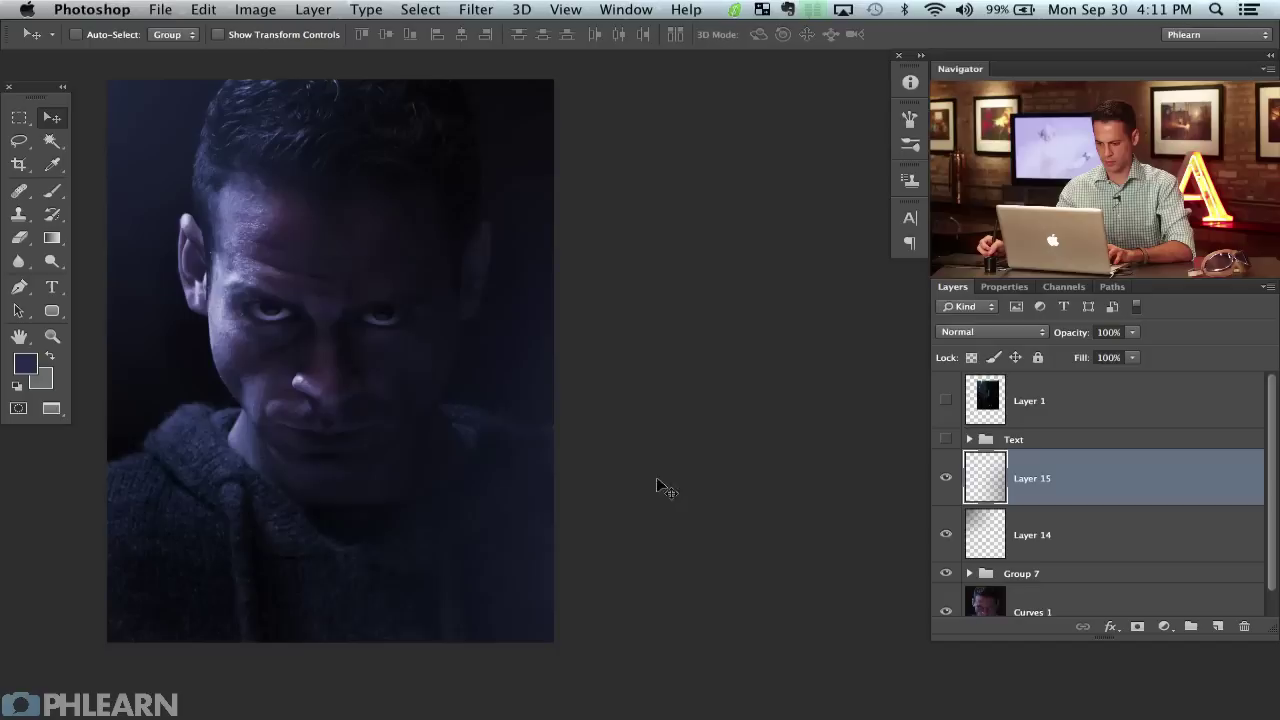
key("super+z")
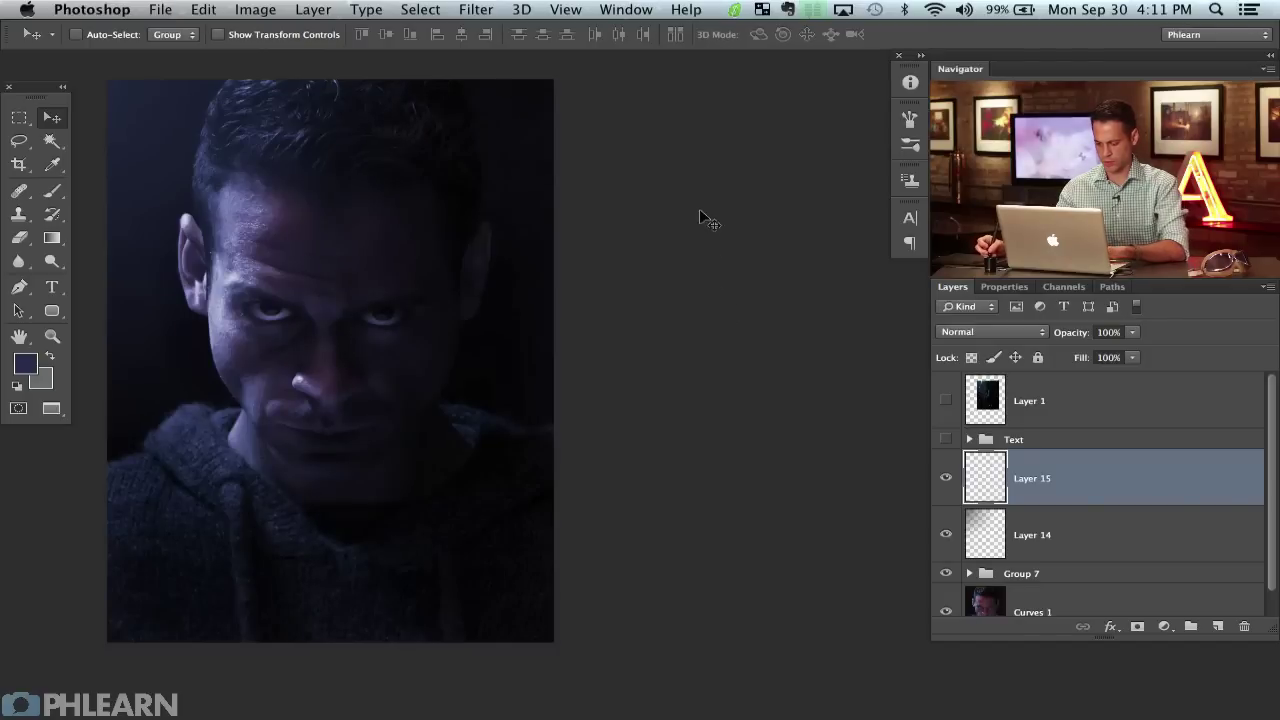
Draw a radial gradient on Layer 15 from outside the canvas's right edge beside the head diagonally down to the hoodie collar.
key("g")
left_click_drag(785, 129, 728, 266)
left_click_drag(852, 214, 398, 458)
scroll(706, 406, "down", 5)
scroll(706, 406, "left", 3)
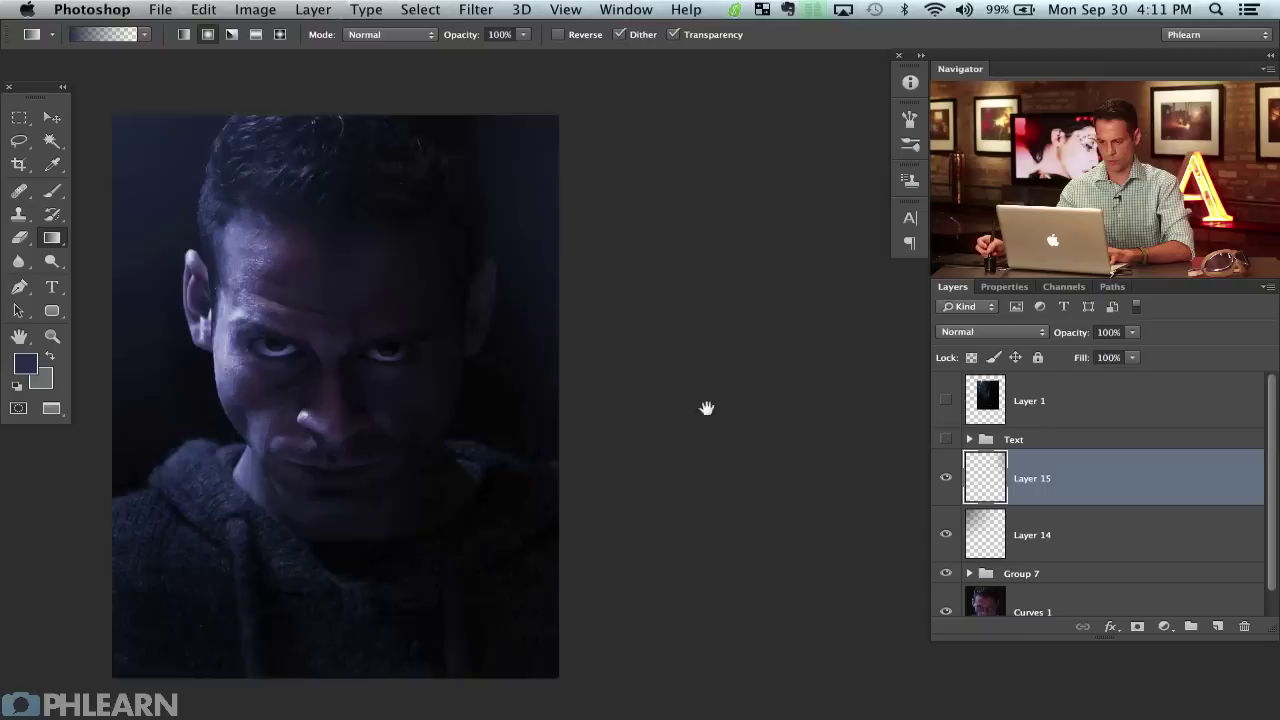
left_click_drag(787, 348, 575, 460)
left_click_drag(840, 343, 312, 489)
key("super+z")
left_click_drag(794, 263, 182, 512)
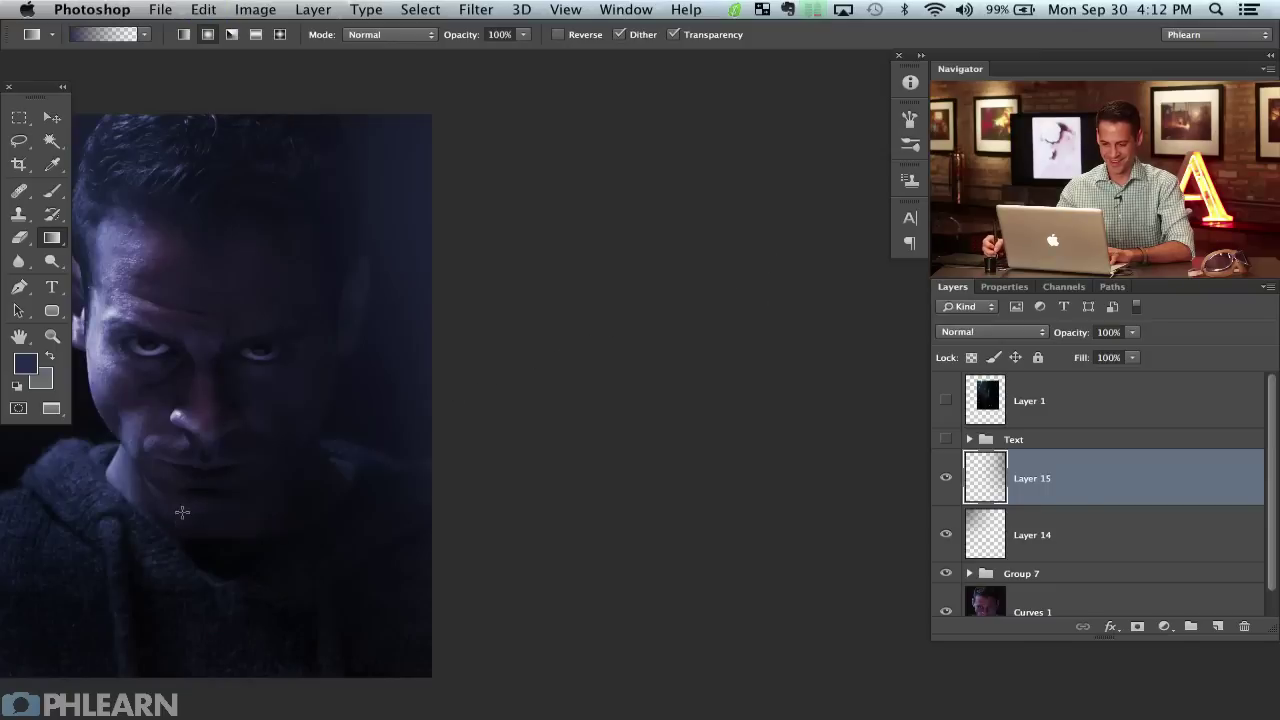
Compare the portrait with Layer 15 off and on, and set that layer to Lighten at 60% opacity.
scroll(414, 489, "left", 5)
scroll(414, 489, "down", 1)
left_click(946, 479)
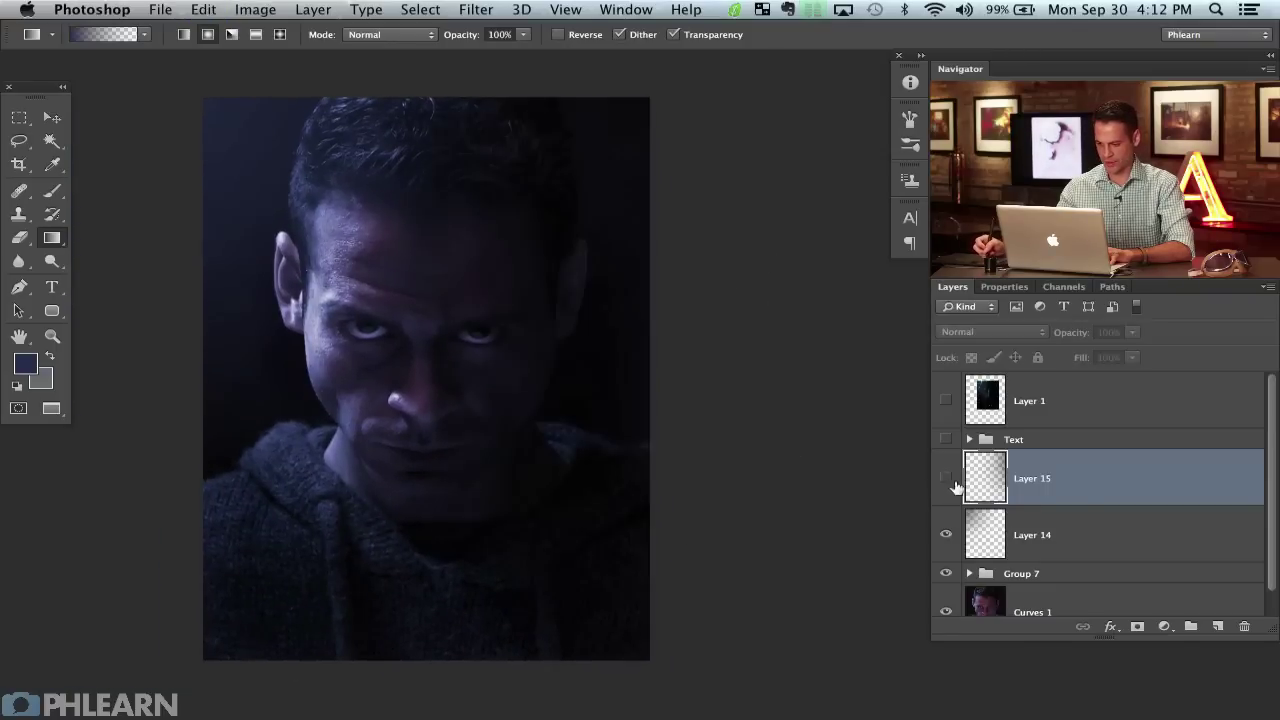
left_click(946, 479)
left_click(946, 479)
left_click(946, 479)
left_click(992, 331)
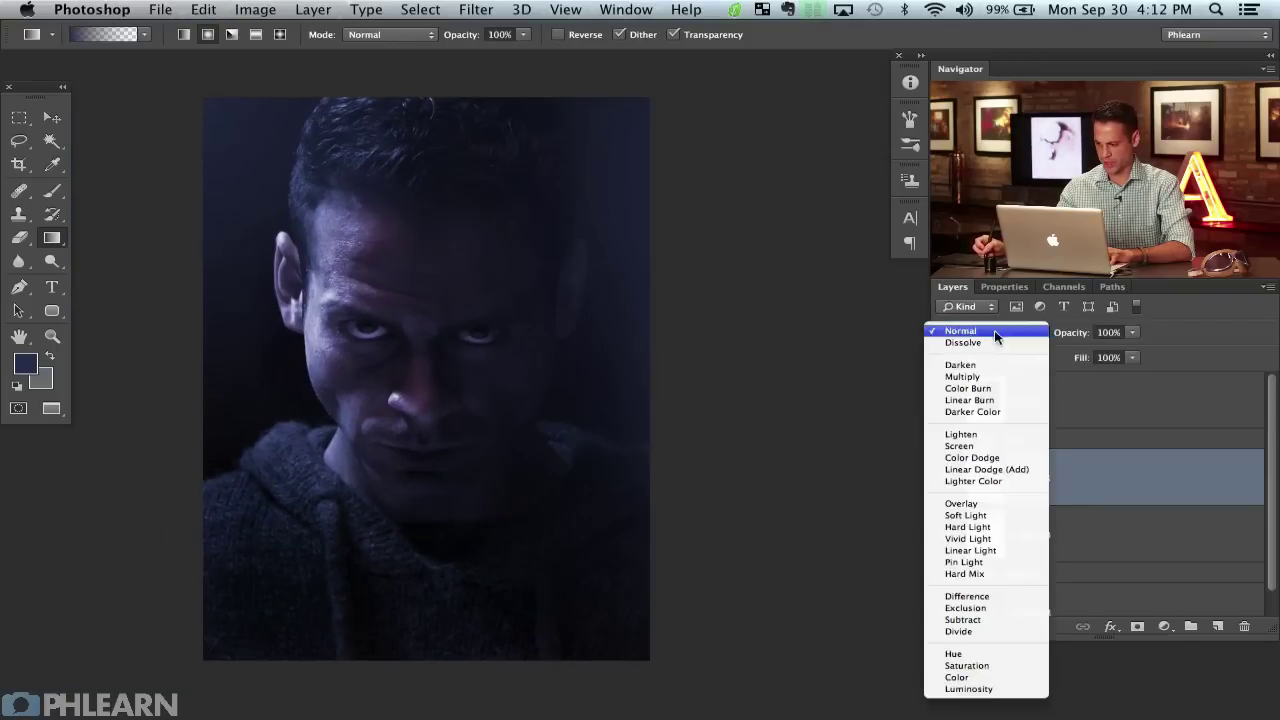
left_click(988, 435)
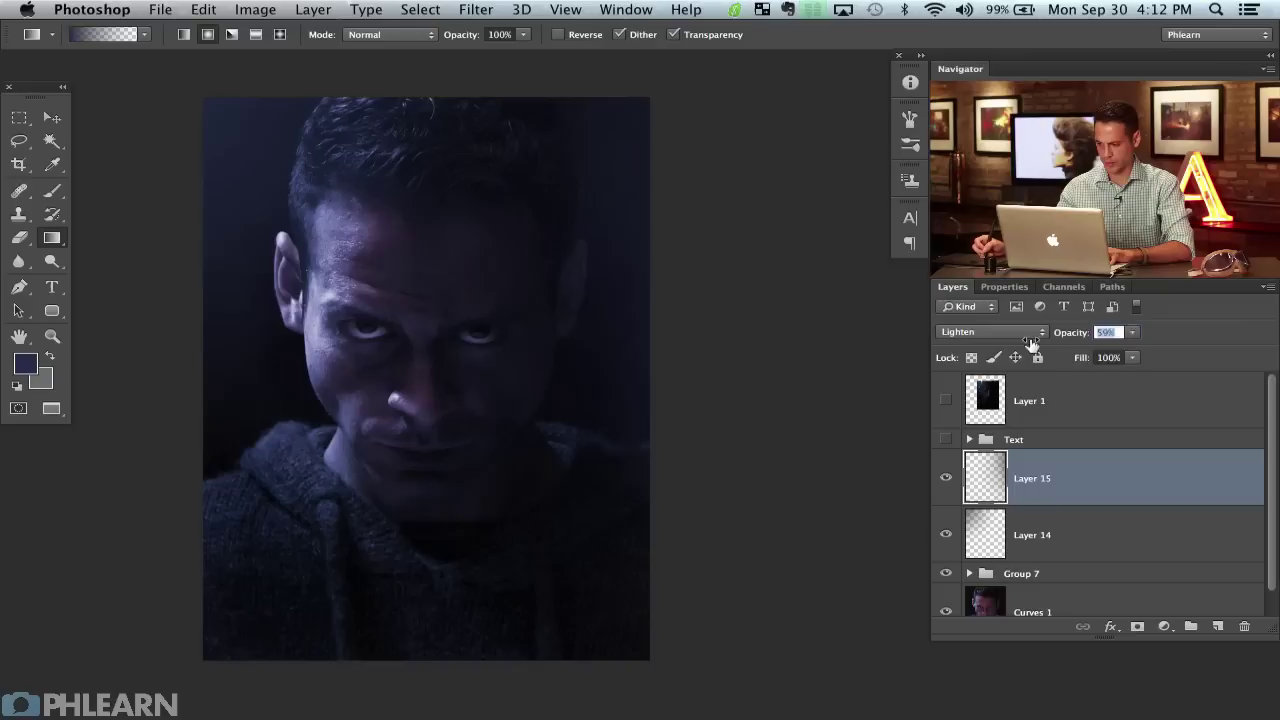
left_click_drag(1031, 343, 1032, 343)
Group Layer 14 and Layer 15, and compare the portrait with the group hidden and shown.
left_click(1059, 538, "shift")
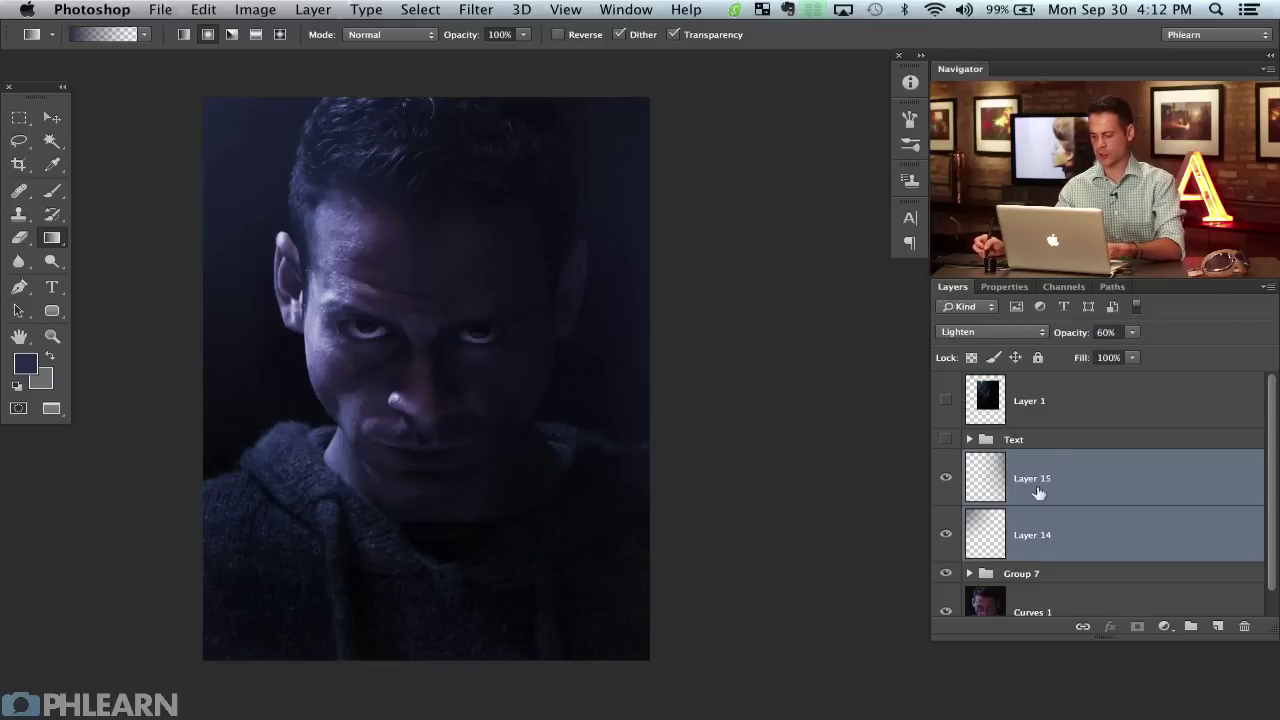
key("super+g")
left_click(946, 462)
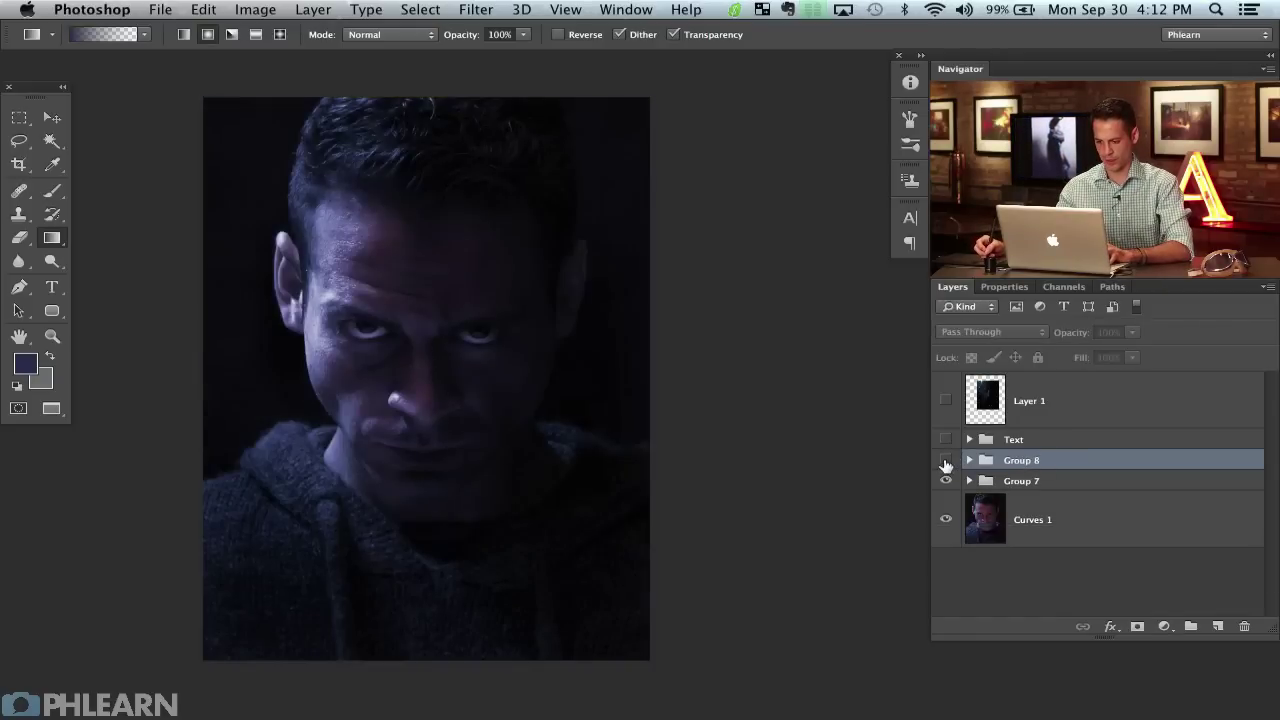
left_click(946, 461)
Show the reference poster and move it over the shadowed side of the face to compare its tones with the portrait.
left_click(945, 403)
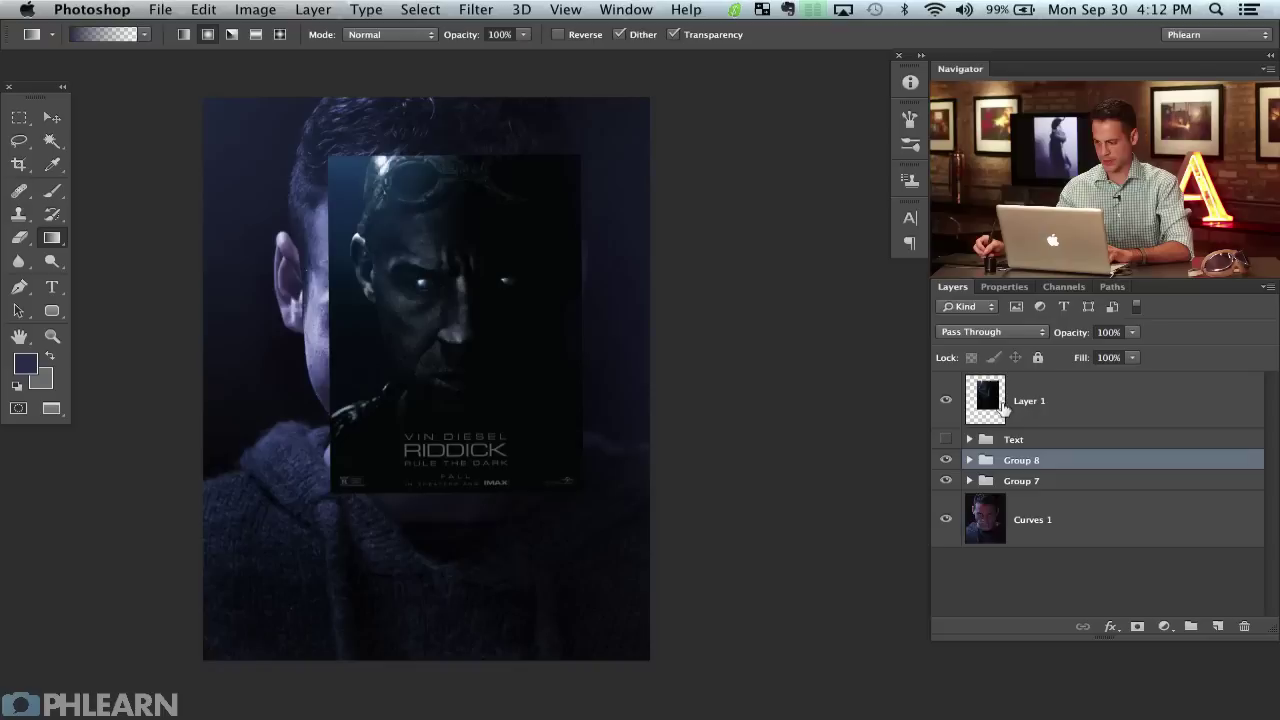
key("v")
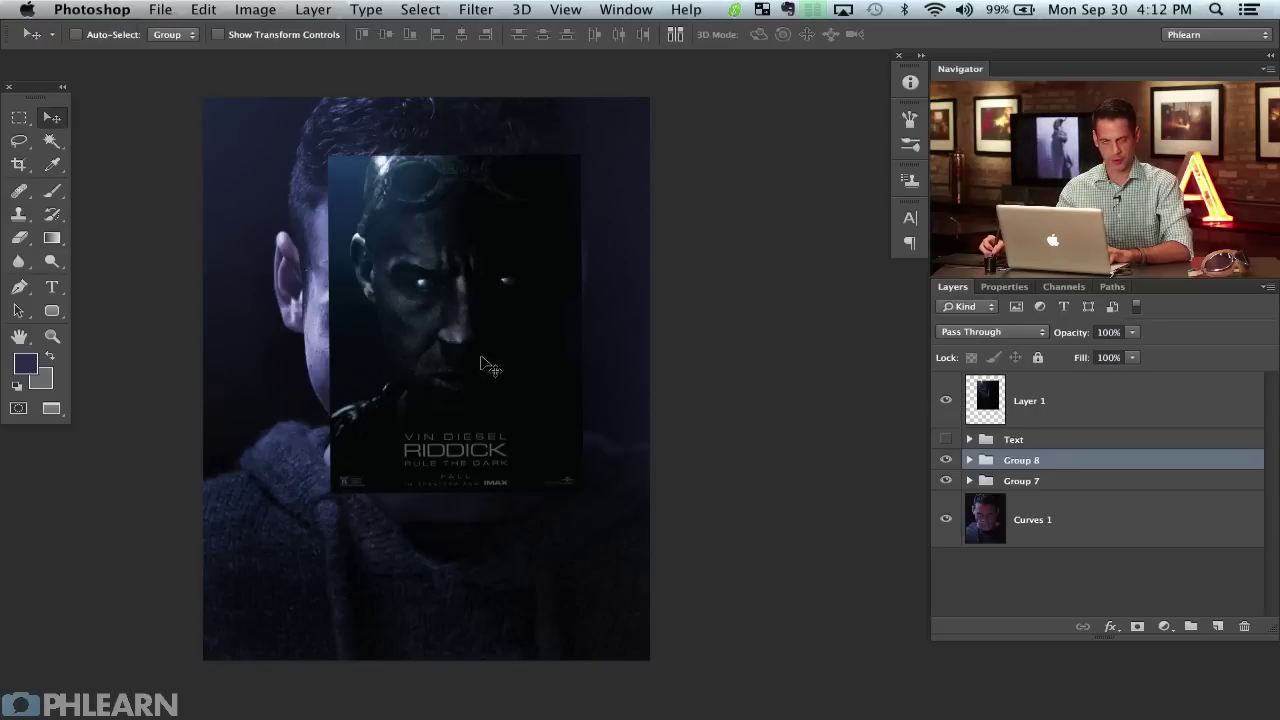
left_click_drag(495, 398, 560, 355)
left_click(978, 418)
left_click_drag(481, 411, 644, 408)
Add a Curves adjustment layer above Group 7 and pull the RGB curve's midpoint slightly down to darken the portrait.
left_click(1059, 484)
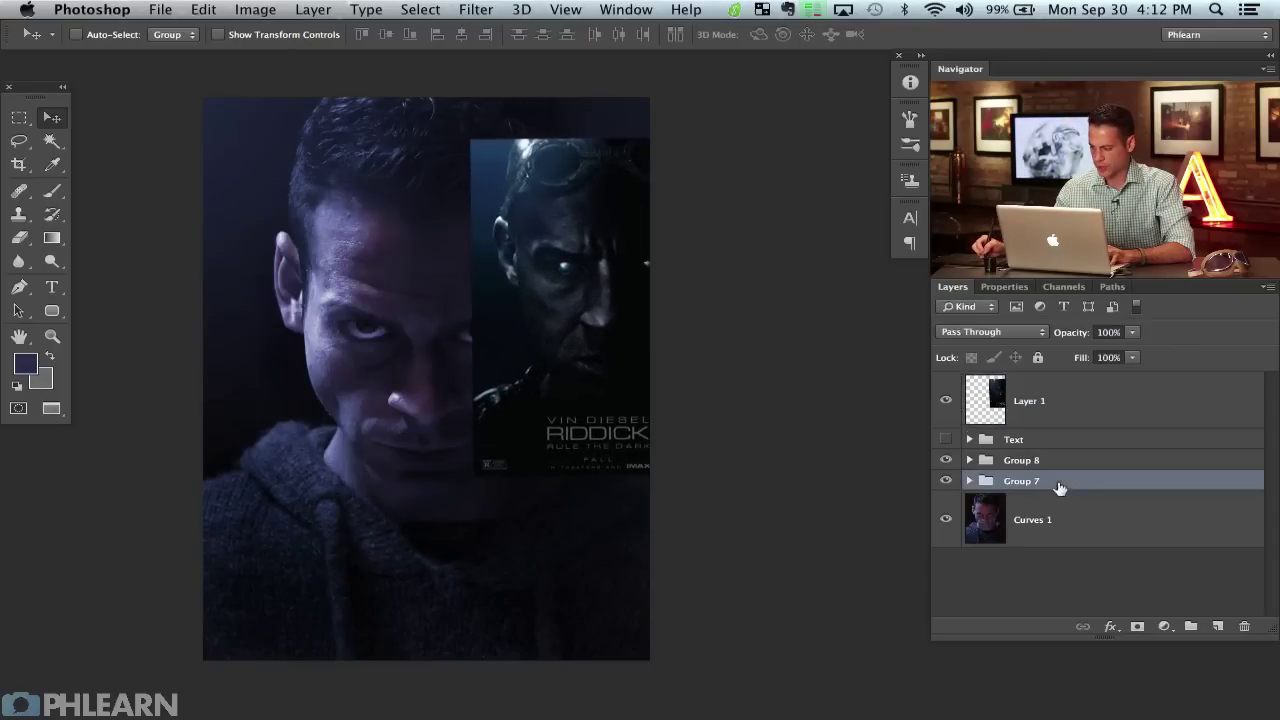
left_click(1161, 627)
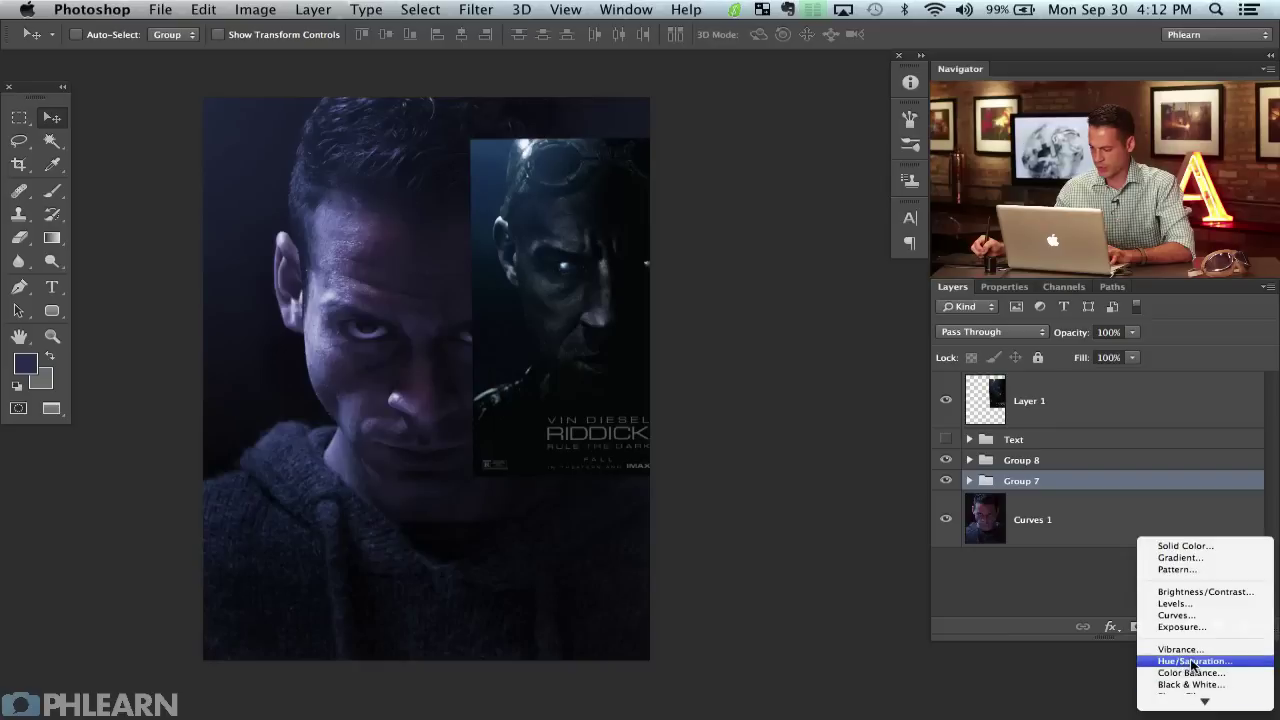
left_click(1180, 615)
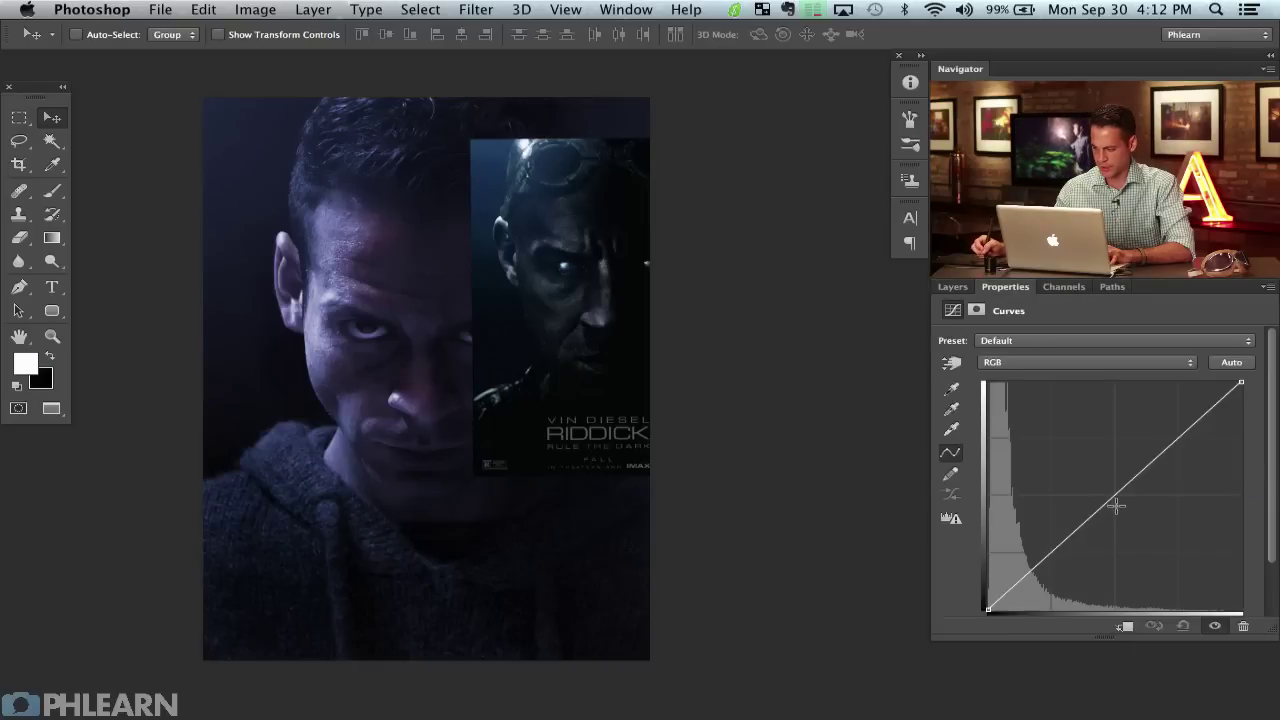
left_click_drag(1116, 506, 1115, 508)
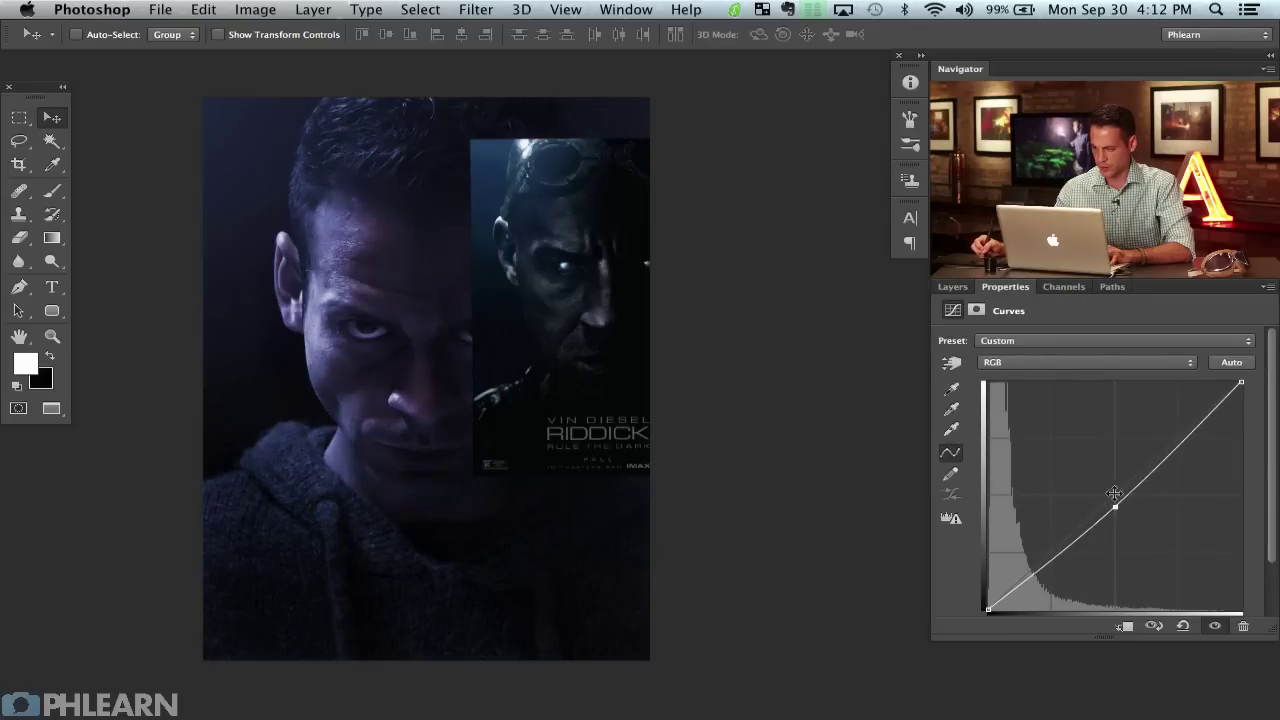
Add a Hue/Saturation adjustment layer above Curves 7 and set its Saturation to -21.
left_click(950, 287)
left_click(1150, 626)
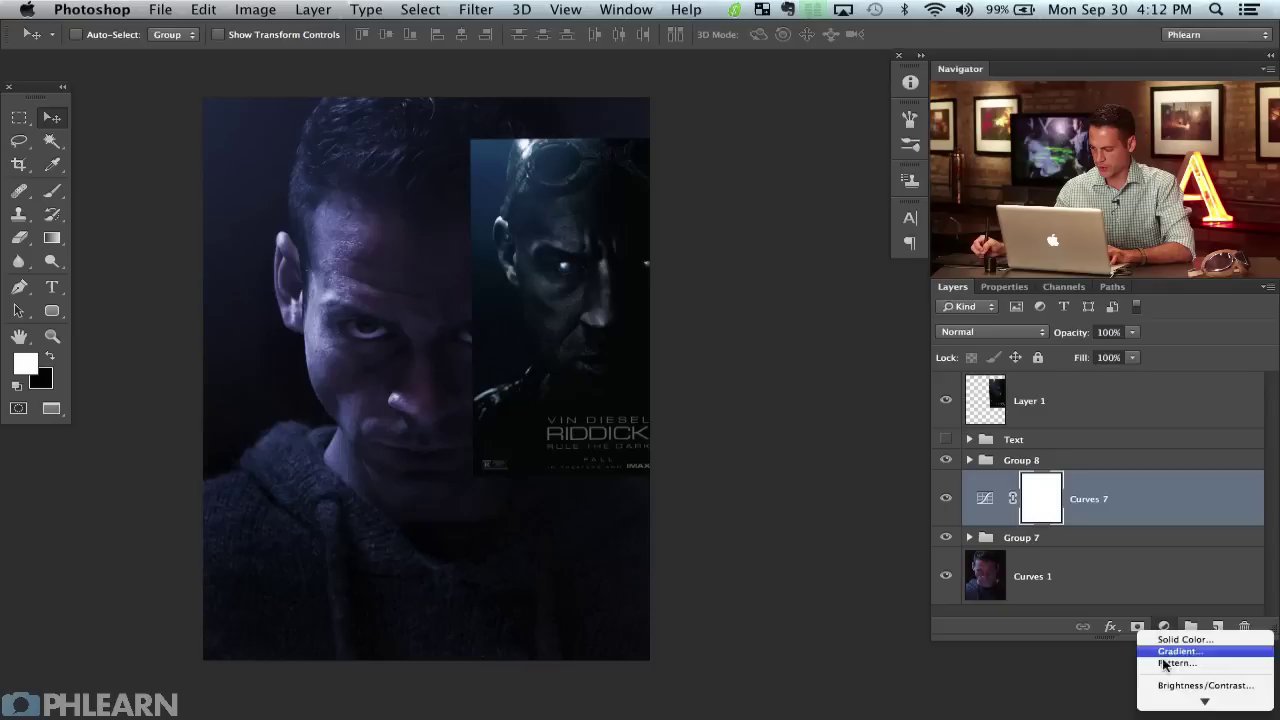
left_click(1190, 685)
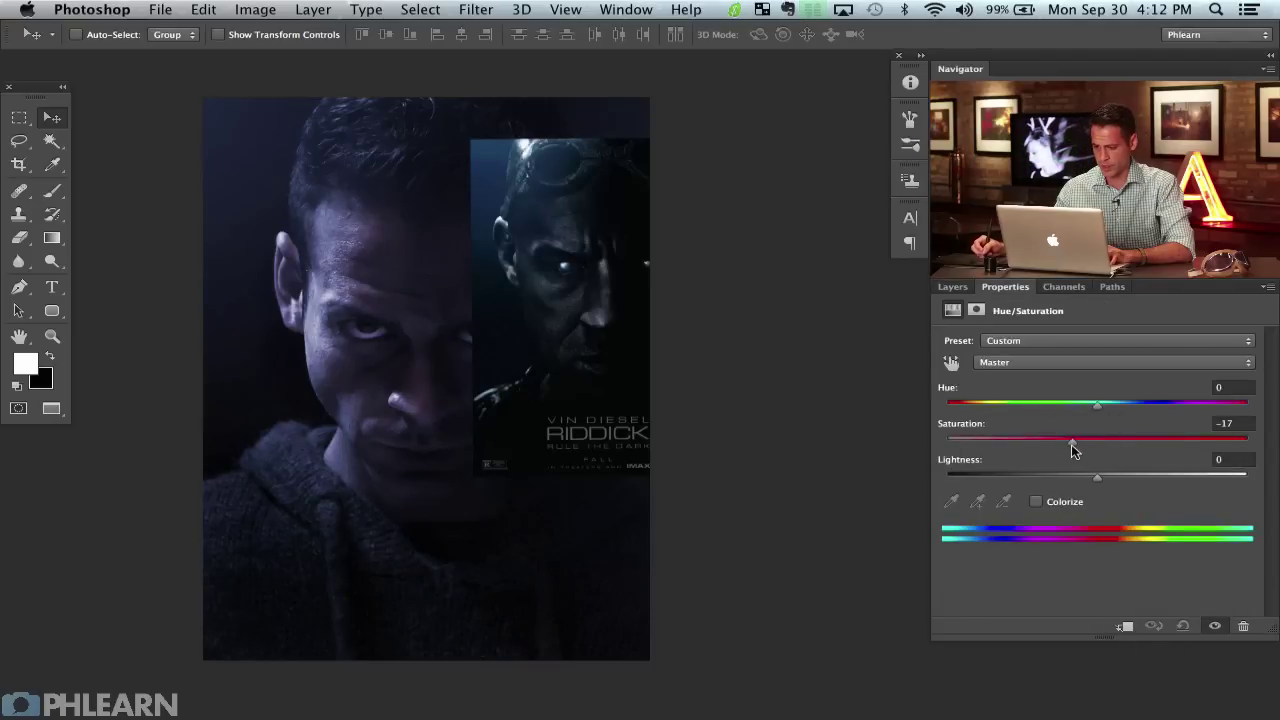
left_click_drag(1069, 443, 1065, 442)
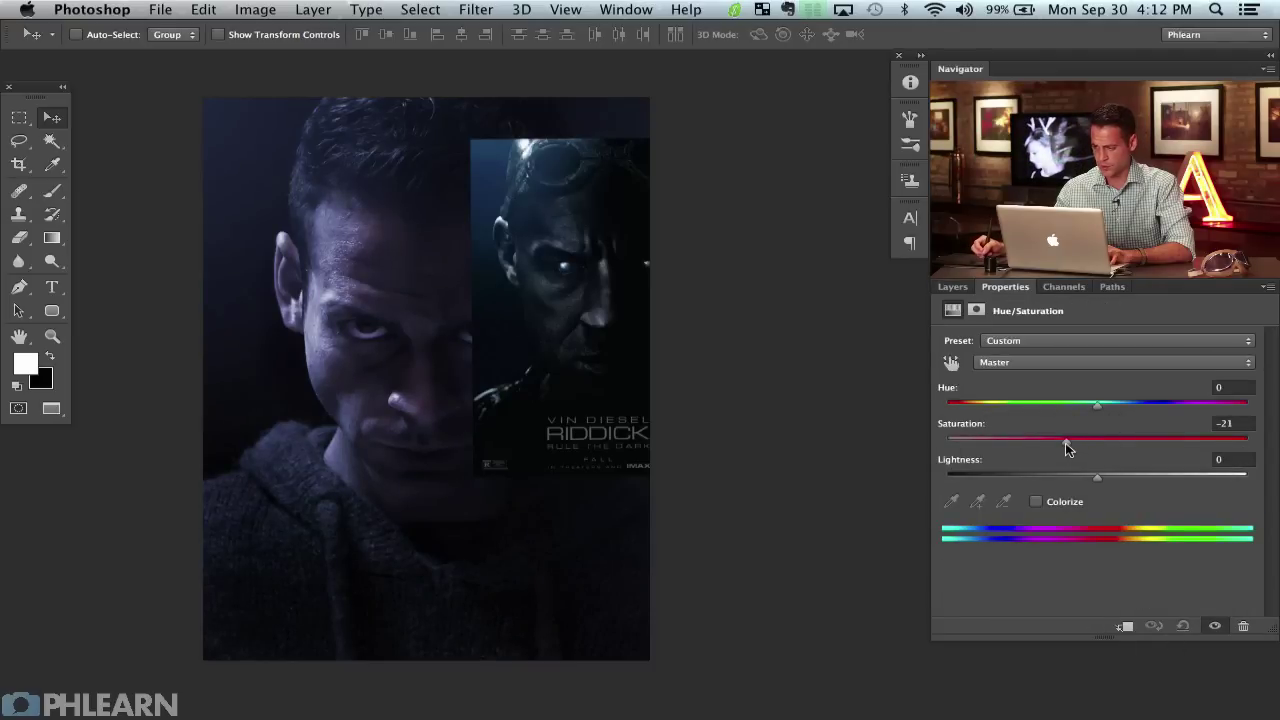
Group the Hue/Saturation 2 and Curves 7 layers.
left_click(950, 287)
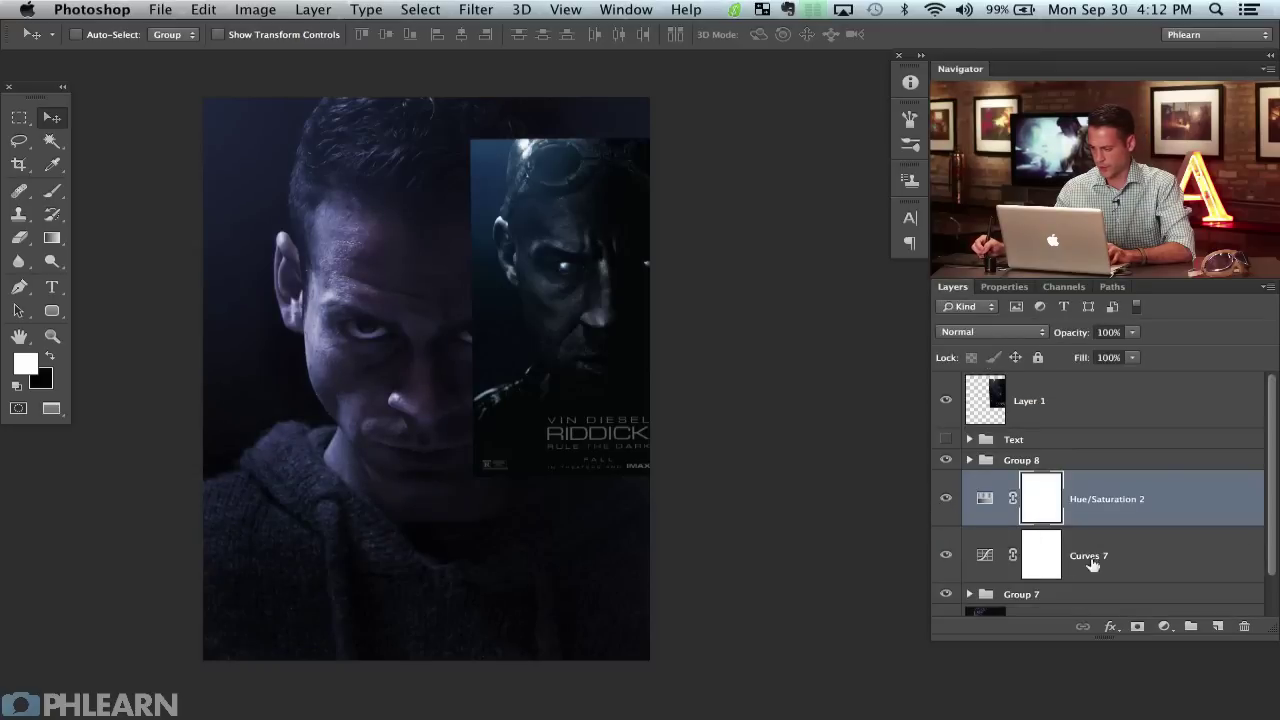
left_click(1092, 563, "shift")
key("super+g")
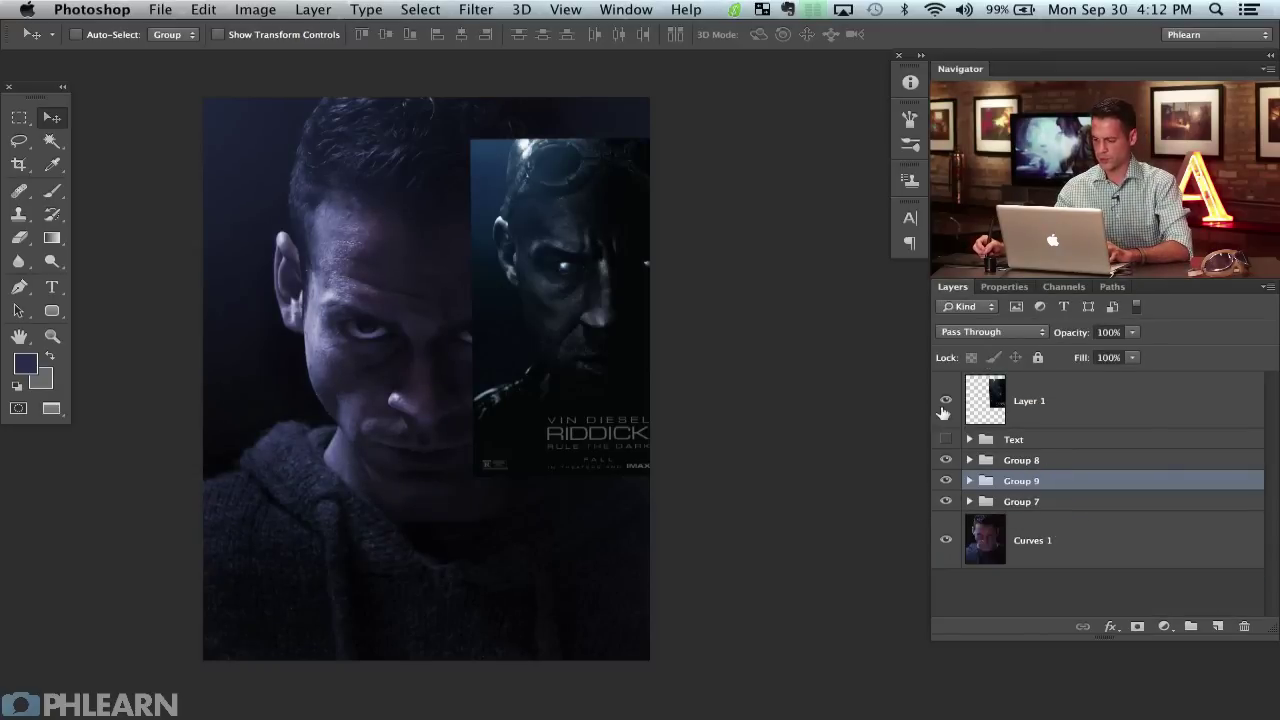
Hide the reference poster and all effect groups, and show Group 7, Group 9 and Group 8 one by one to review each effect.
left_click_drag(950, 403, 945, 501)
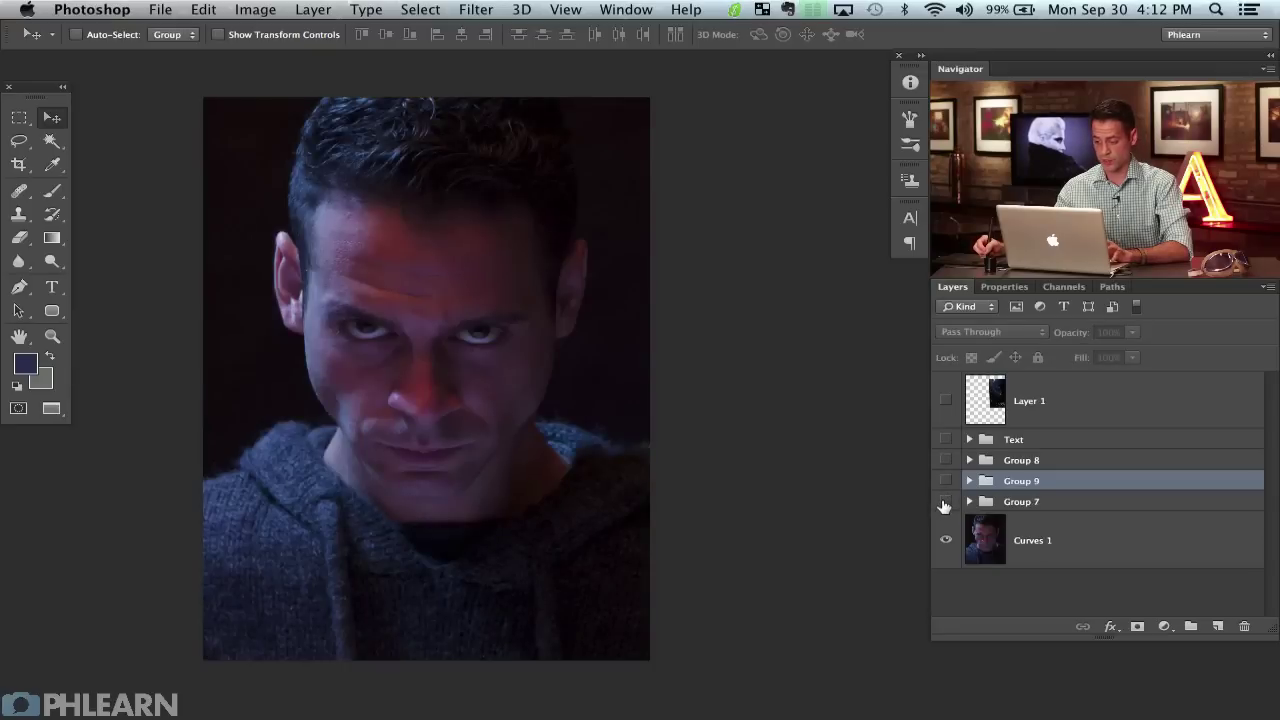
left_click(946, 502)
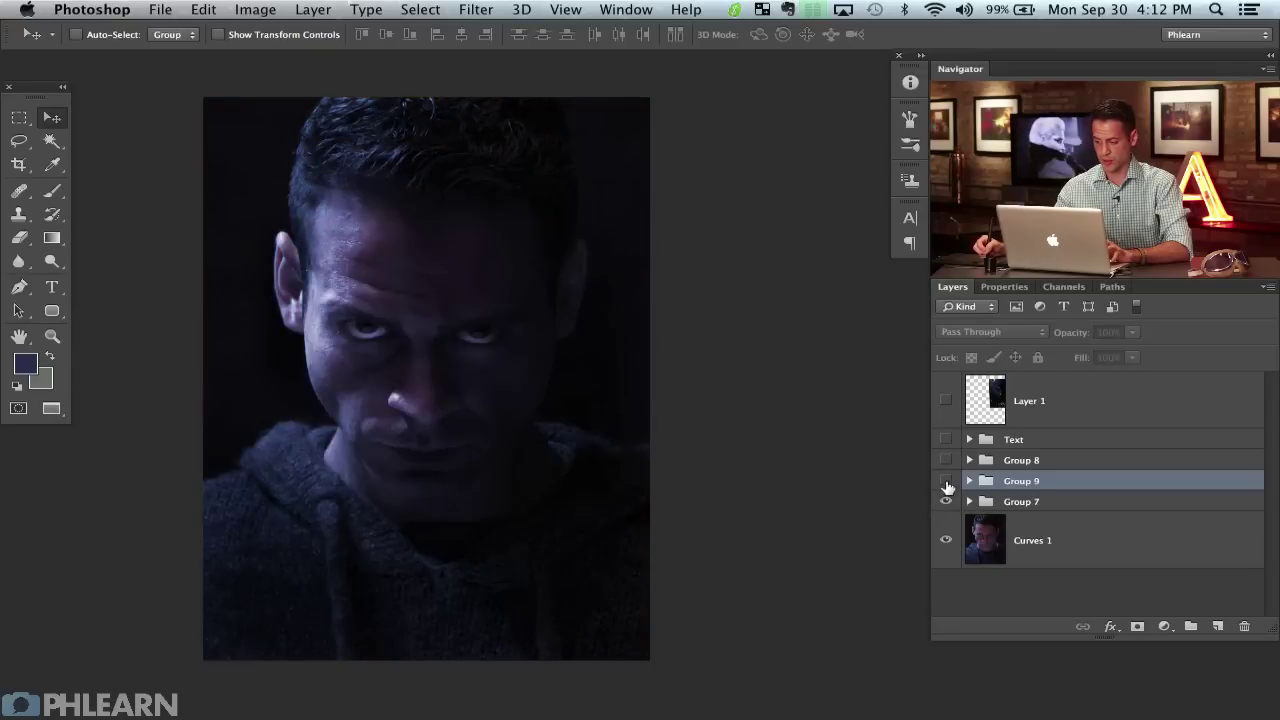
left_click(947, 483)
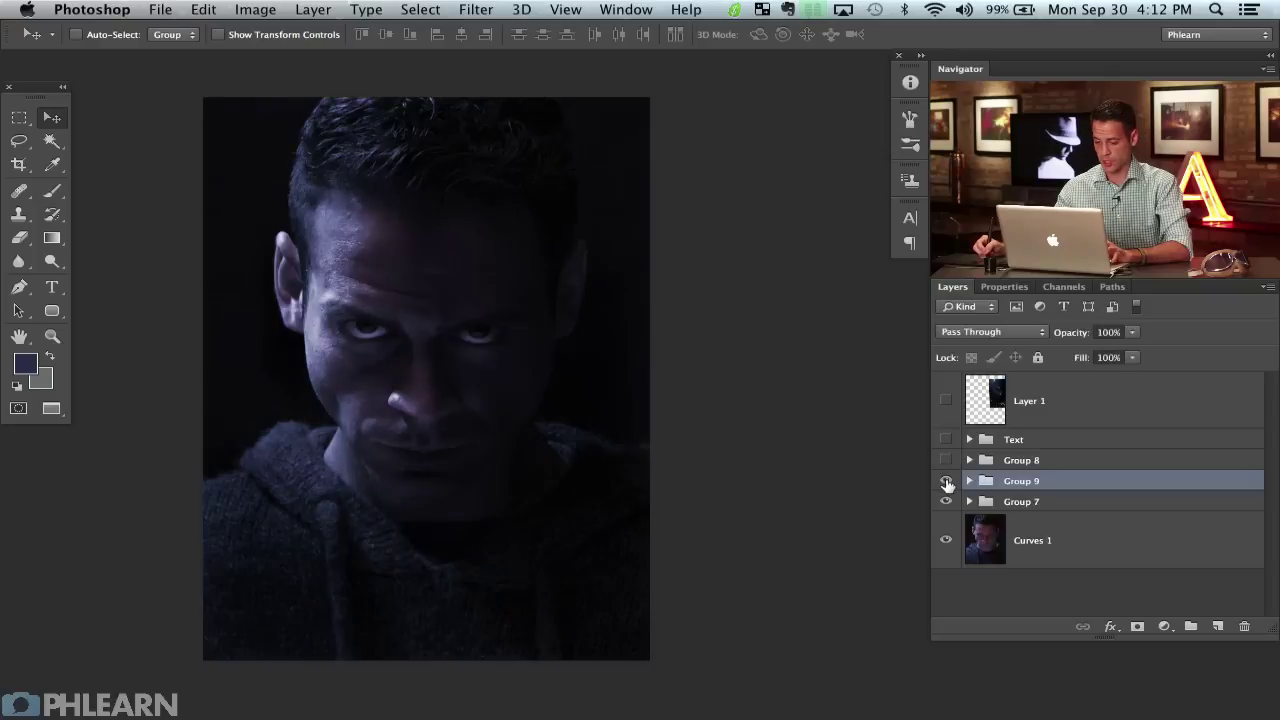
left_click(947, 461)
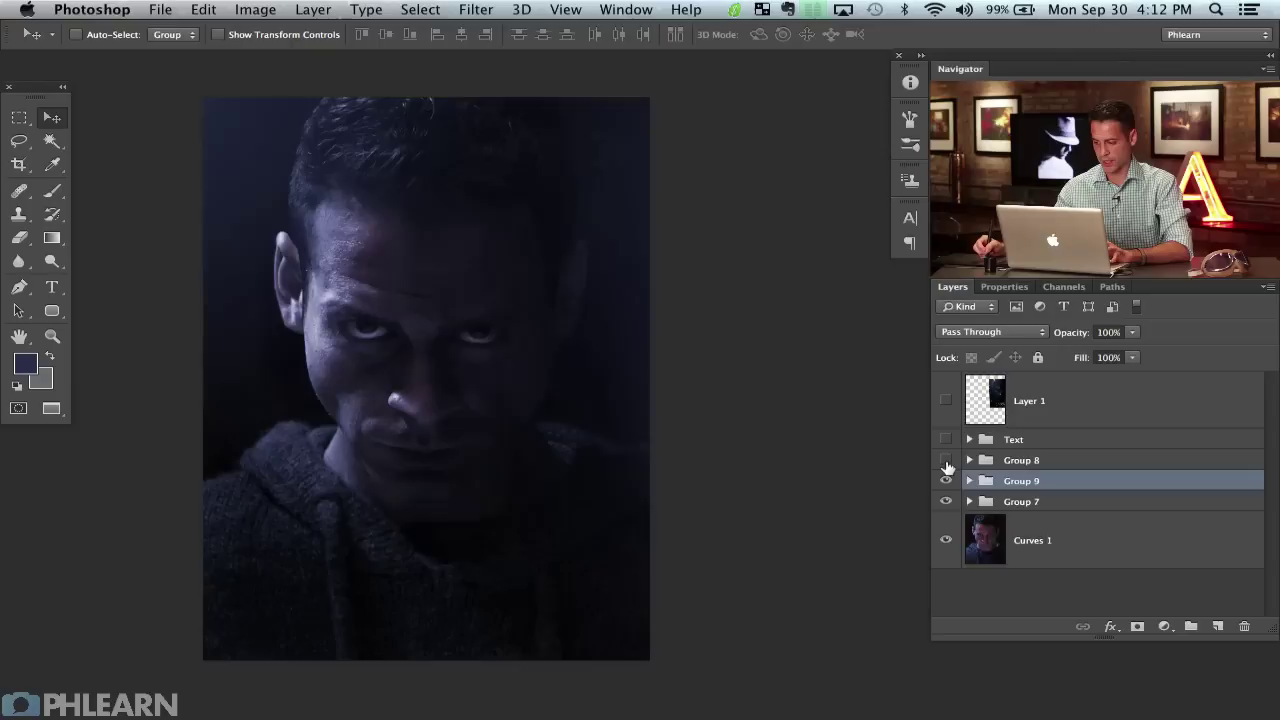
left_click(945, 462)
Show the reference poster, move it back over the middle of the portrait to compare the tones, and hide it.
left_click(947, 402)
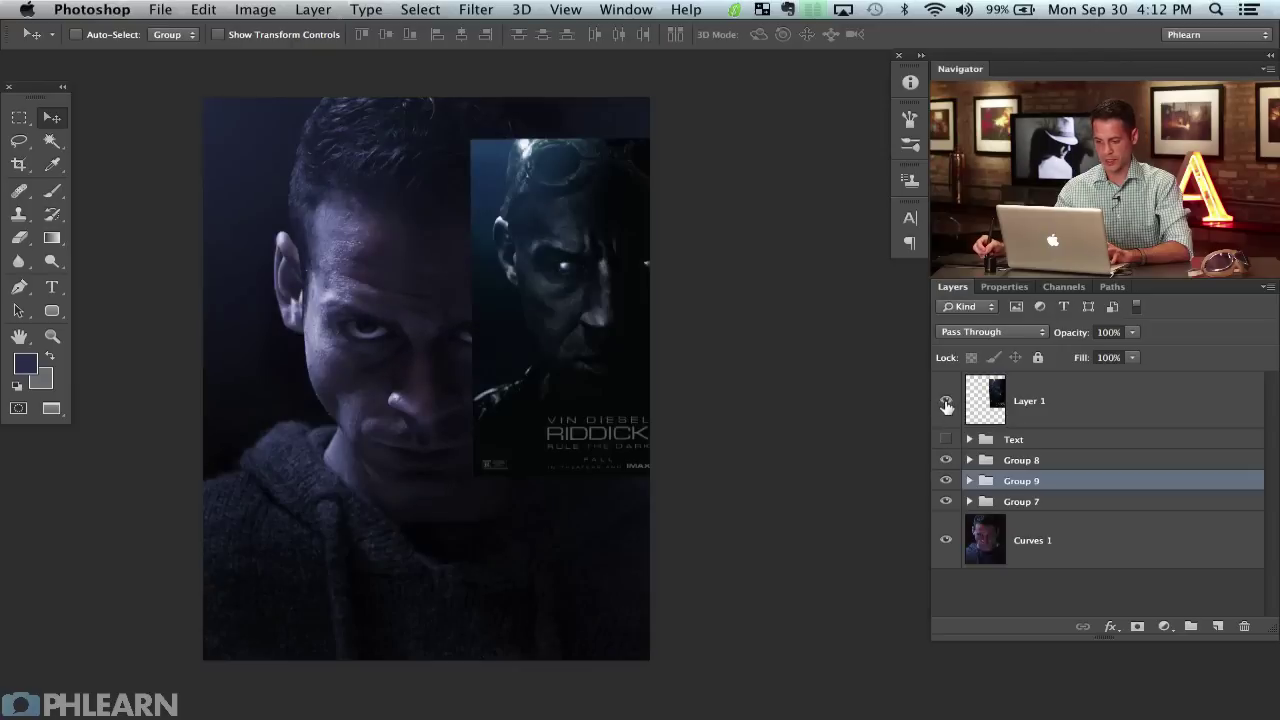
left_click(1054, 417)
left_click_drag(673, 456, 600, 492)
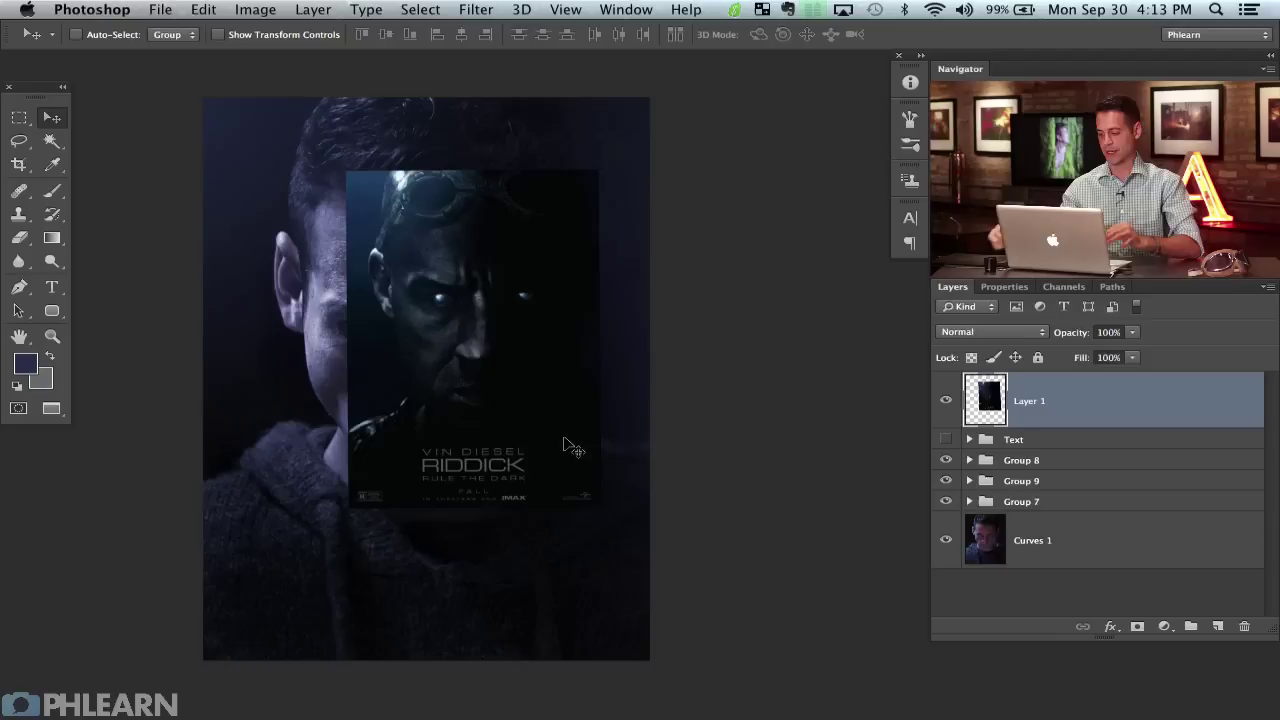
left_click(945, 401)
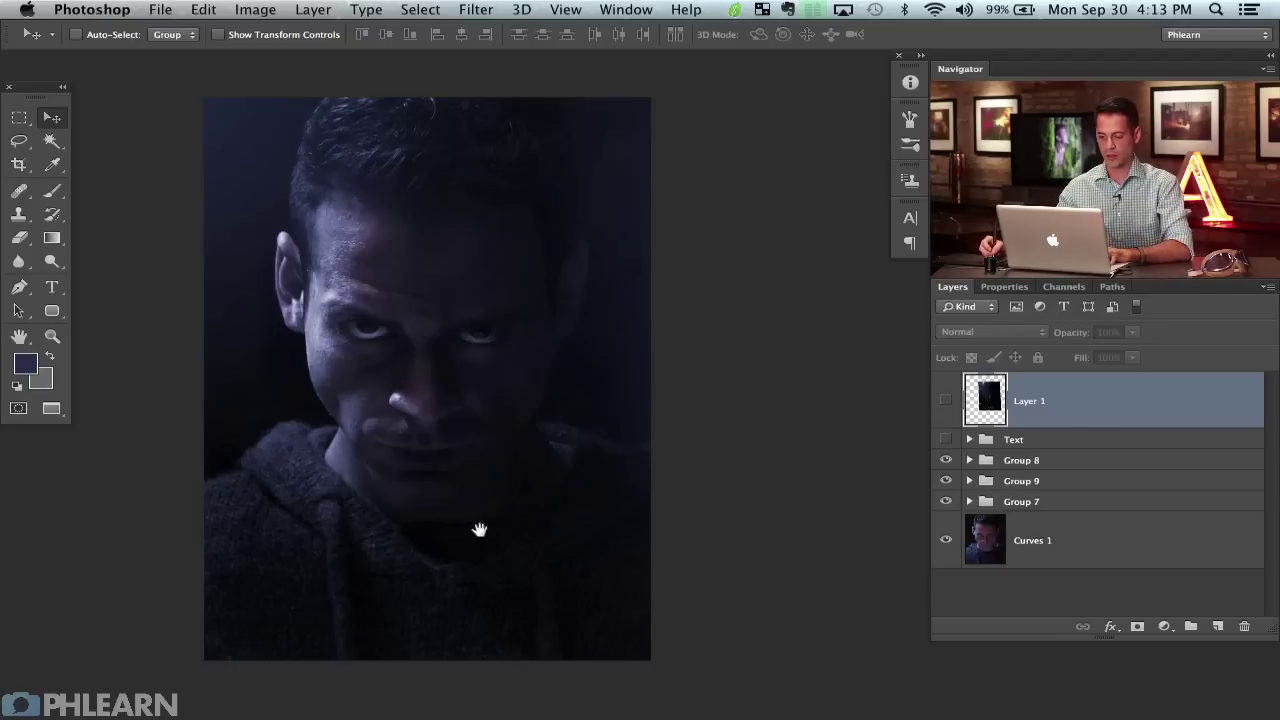
left_click_drag(477, 529, 506, 506)
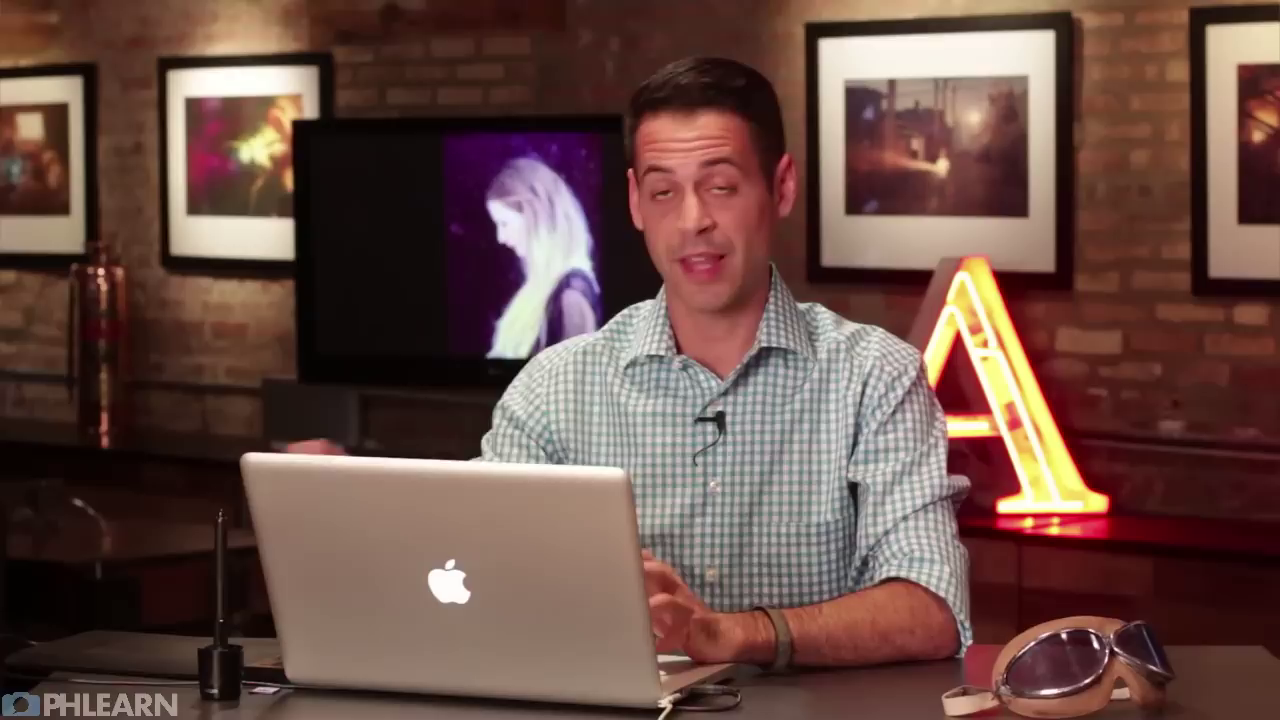